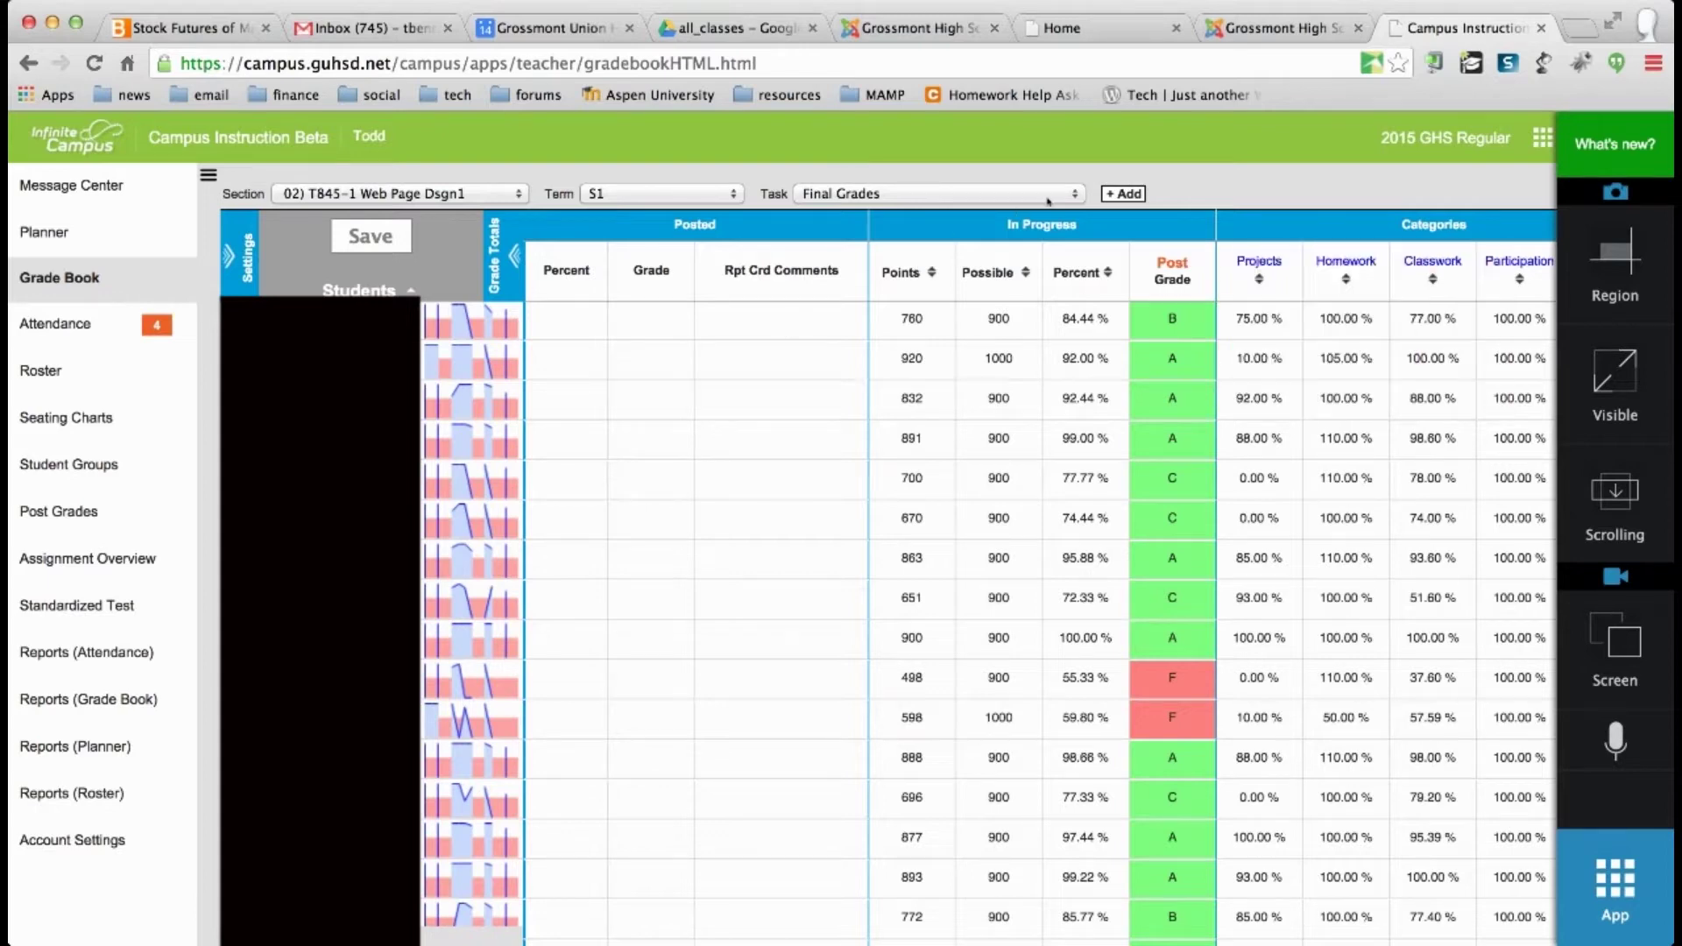
{"action": "left_click", "coordinate": [1544, 137]}
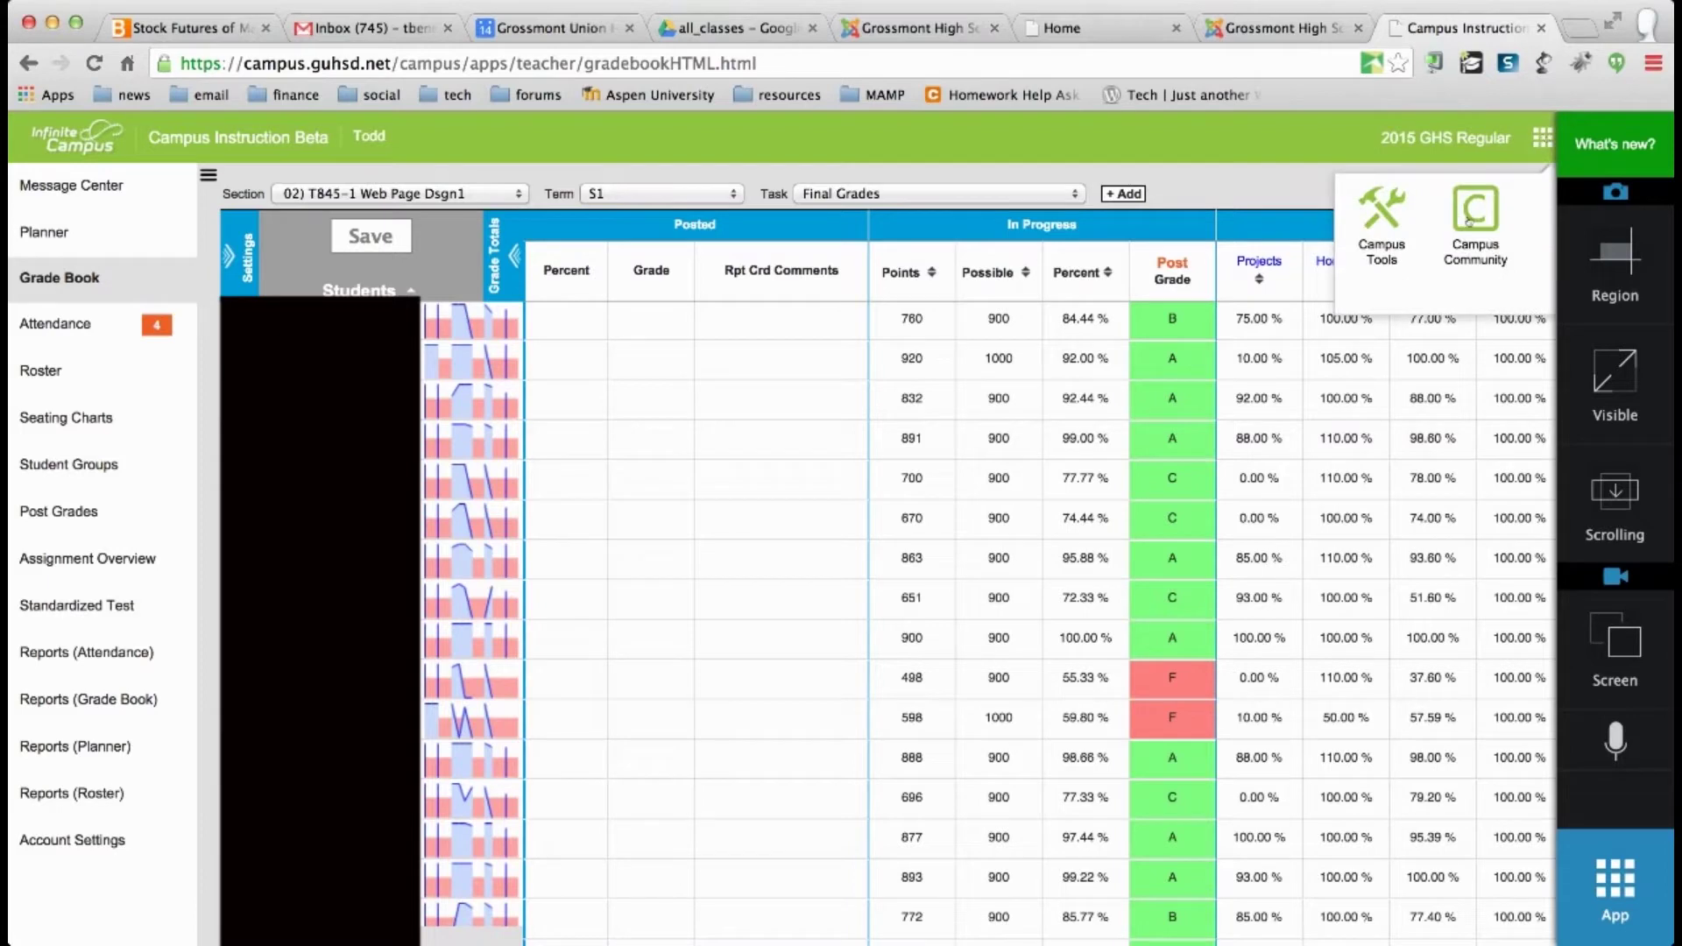
{"action": "left_click", "coordinate": [1244, 138]}
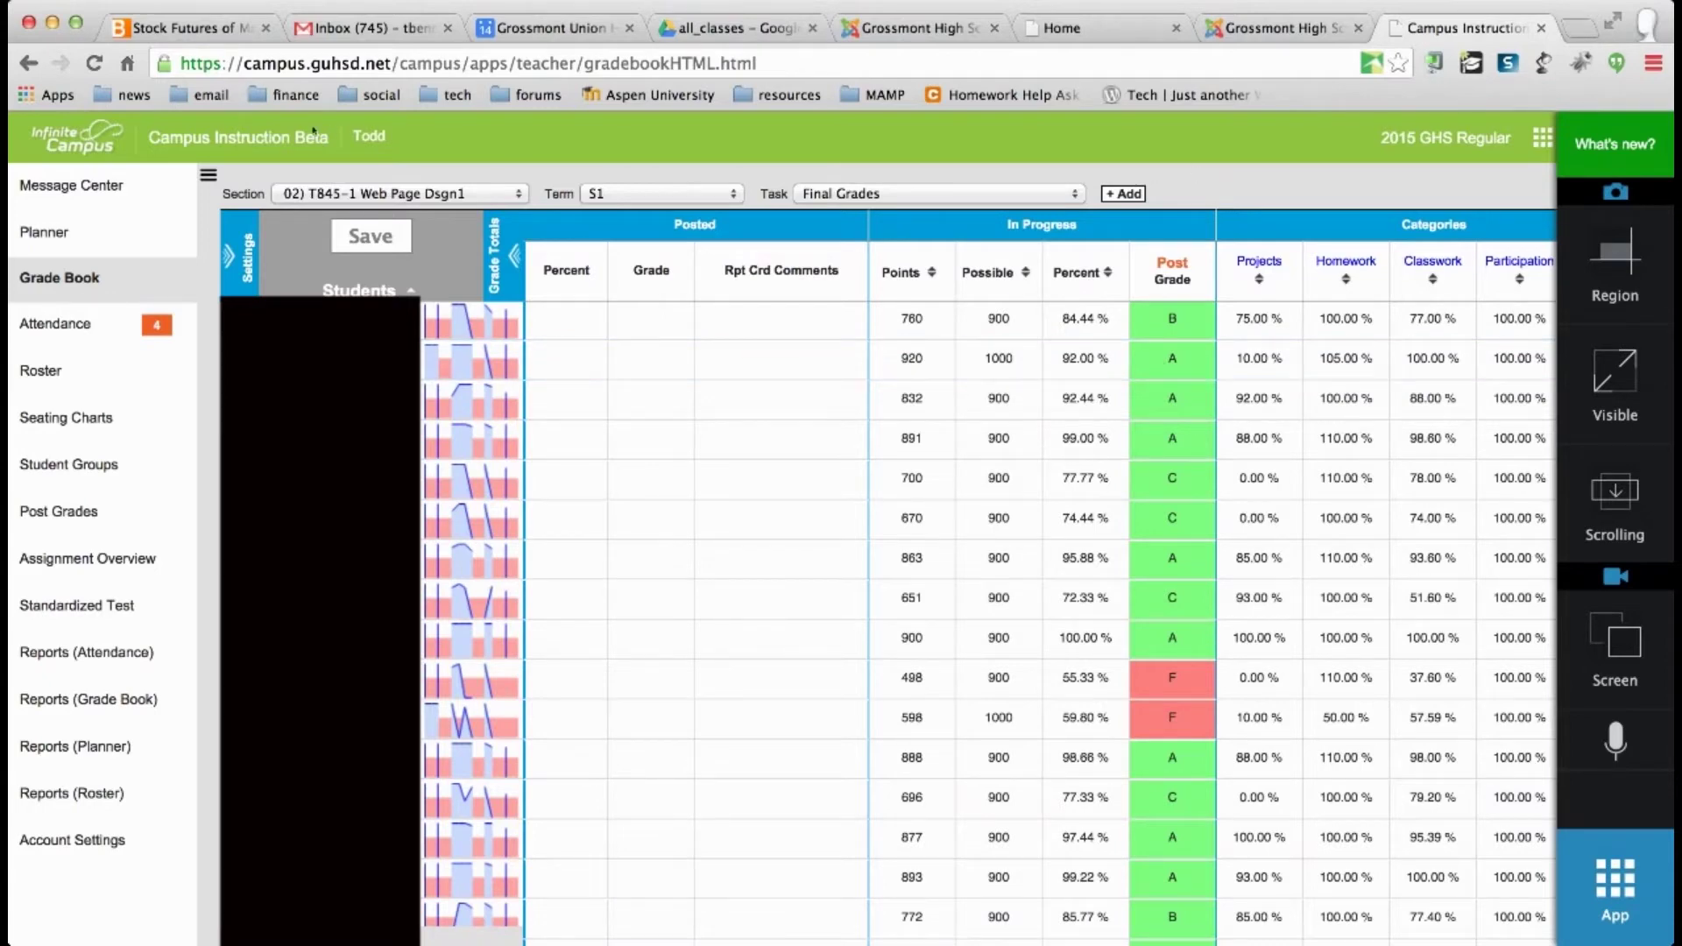
- Set the grading scale to GUHSD Grading Scale in the section's grade calculation options, save it, and collapse the settings
{"action": "left_click", "coordinate": [248, 255]}
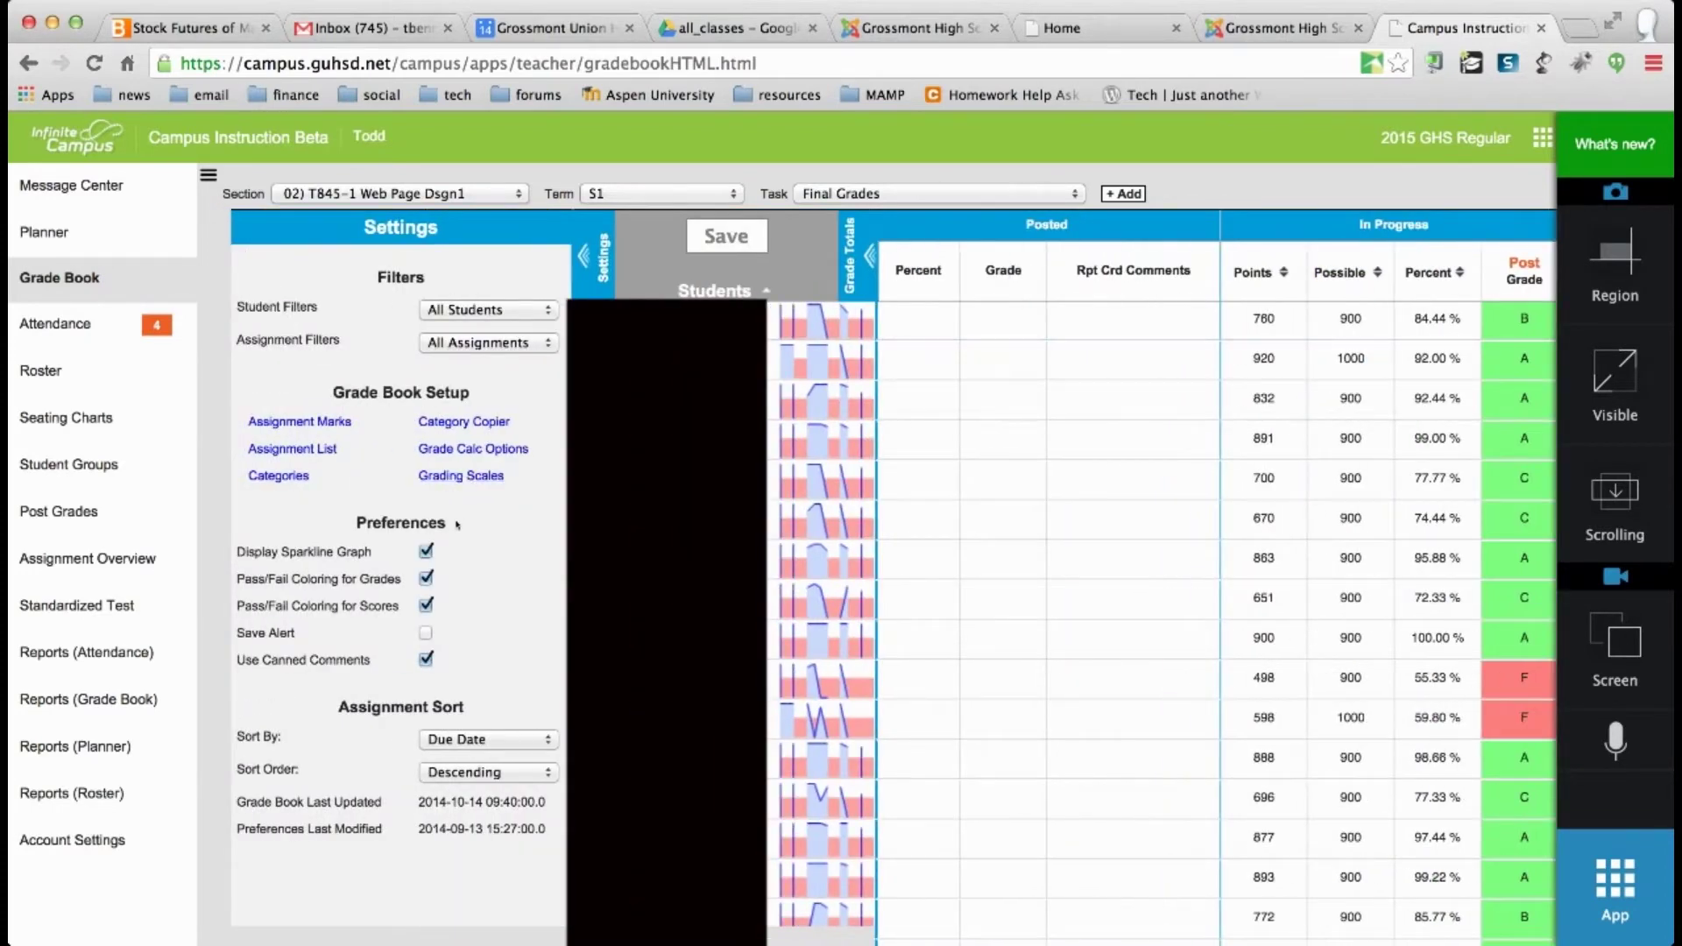
{"action": "left_click", "coordinate": [472, 451]}
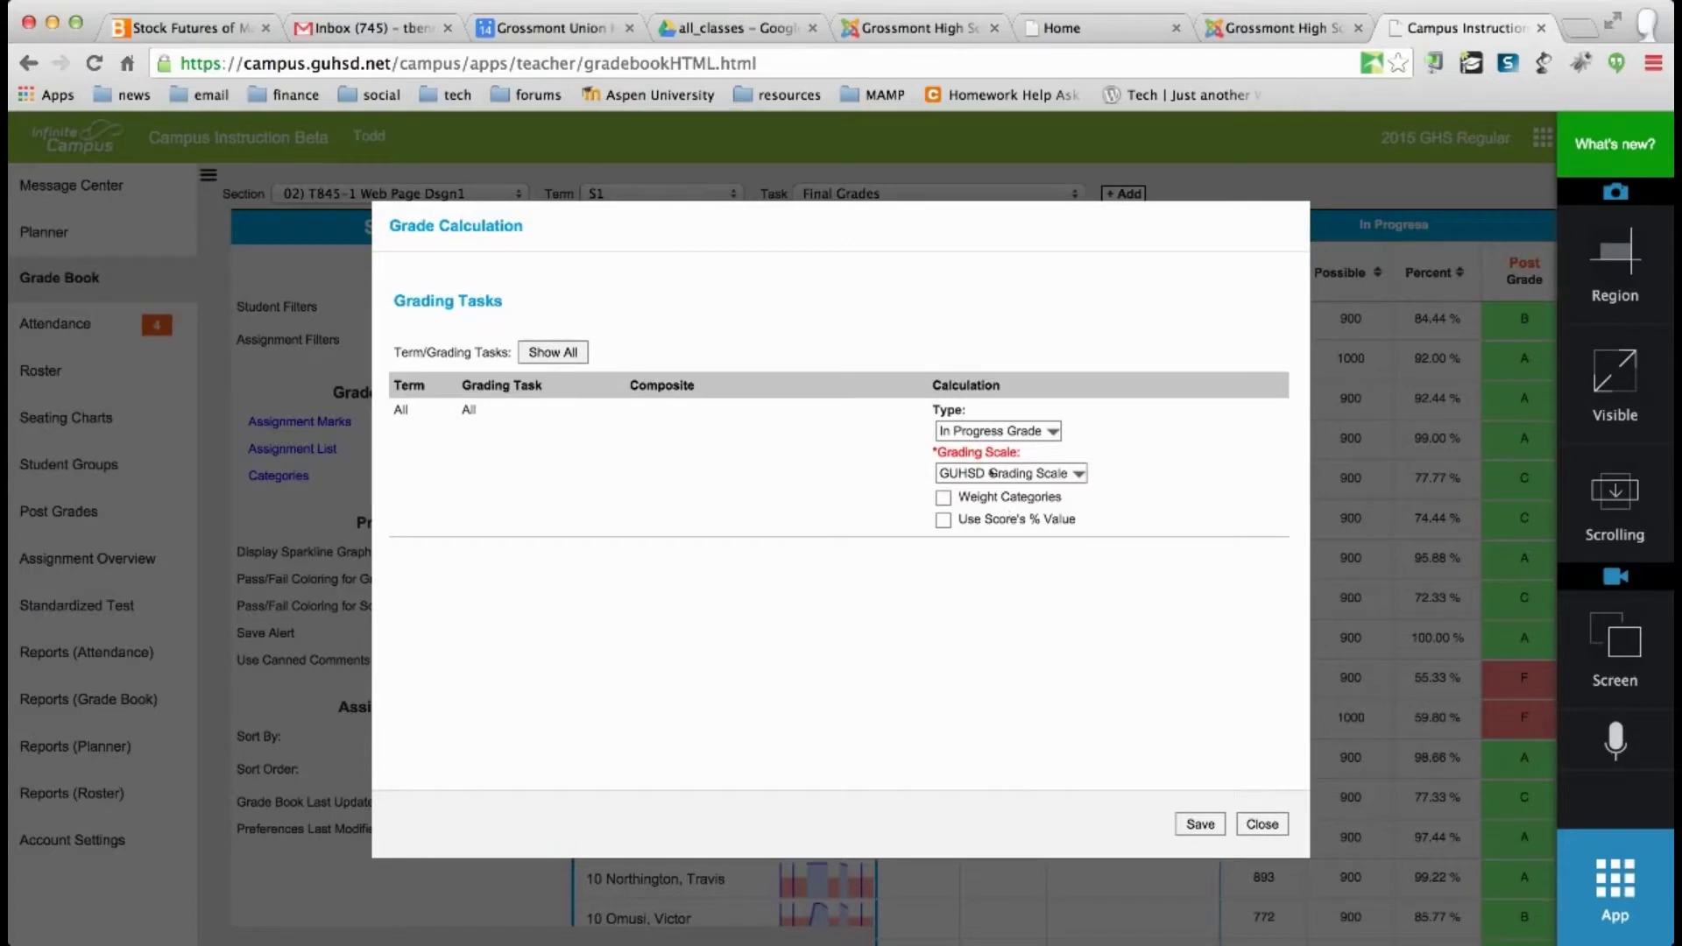
{"action": "left_click", "coordinate": [1076, 482]}
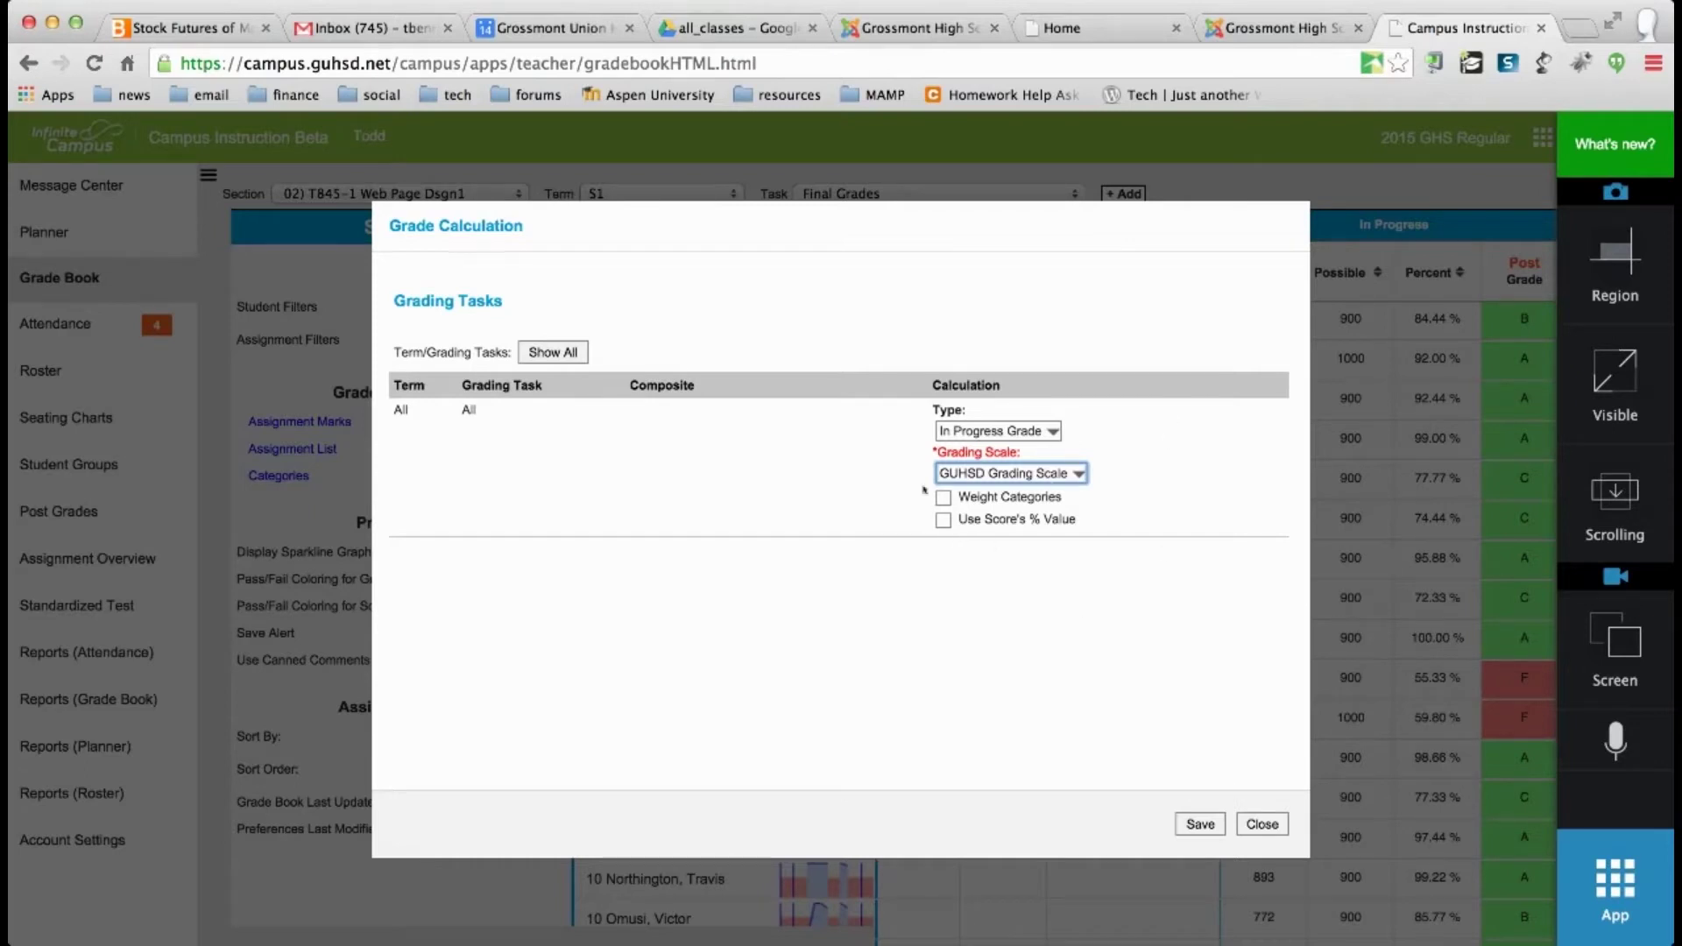
{"action": "left_click", "coordinate": [1206, 821]}
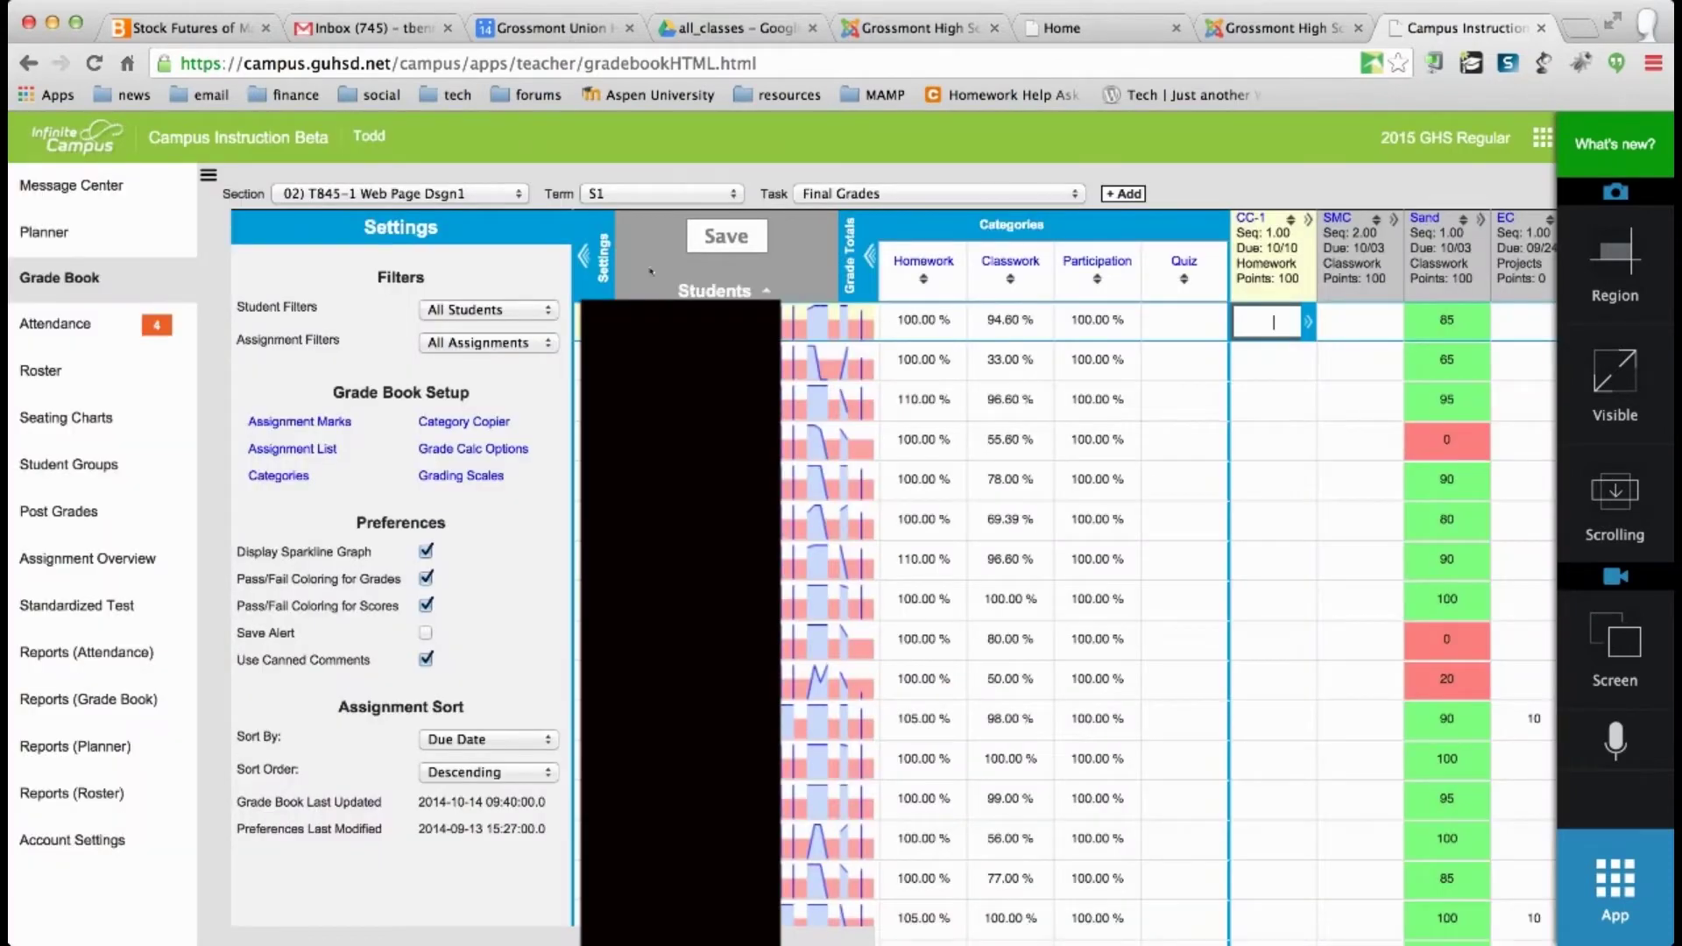
{"action": "left_click", "coordinate": [601, 269]}
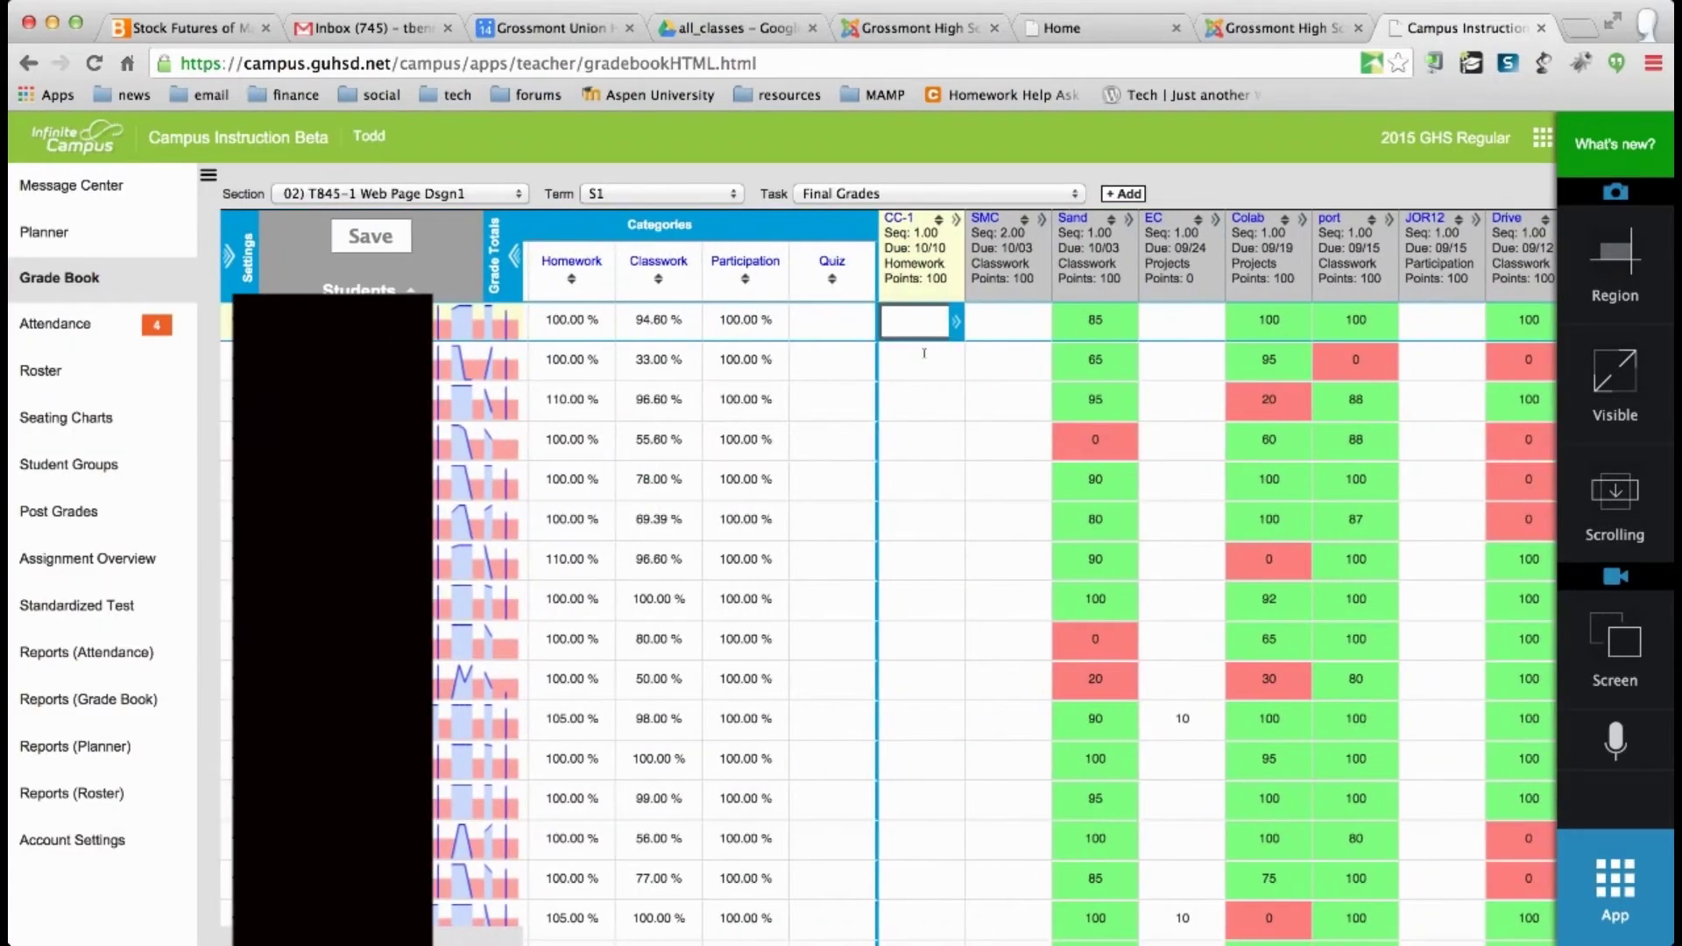
- Switch the grade book to section 03) K700-8 Tech Disc 1 and the Final Grades task
{"action": "scroll", "coordinate": [772, 563], "scroll_direction": "left", "scroll_amount": 3}
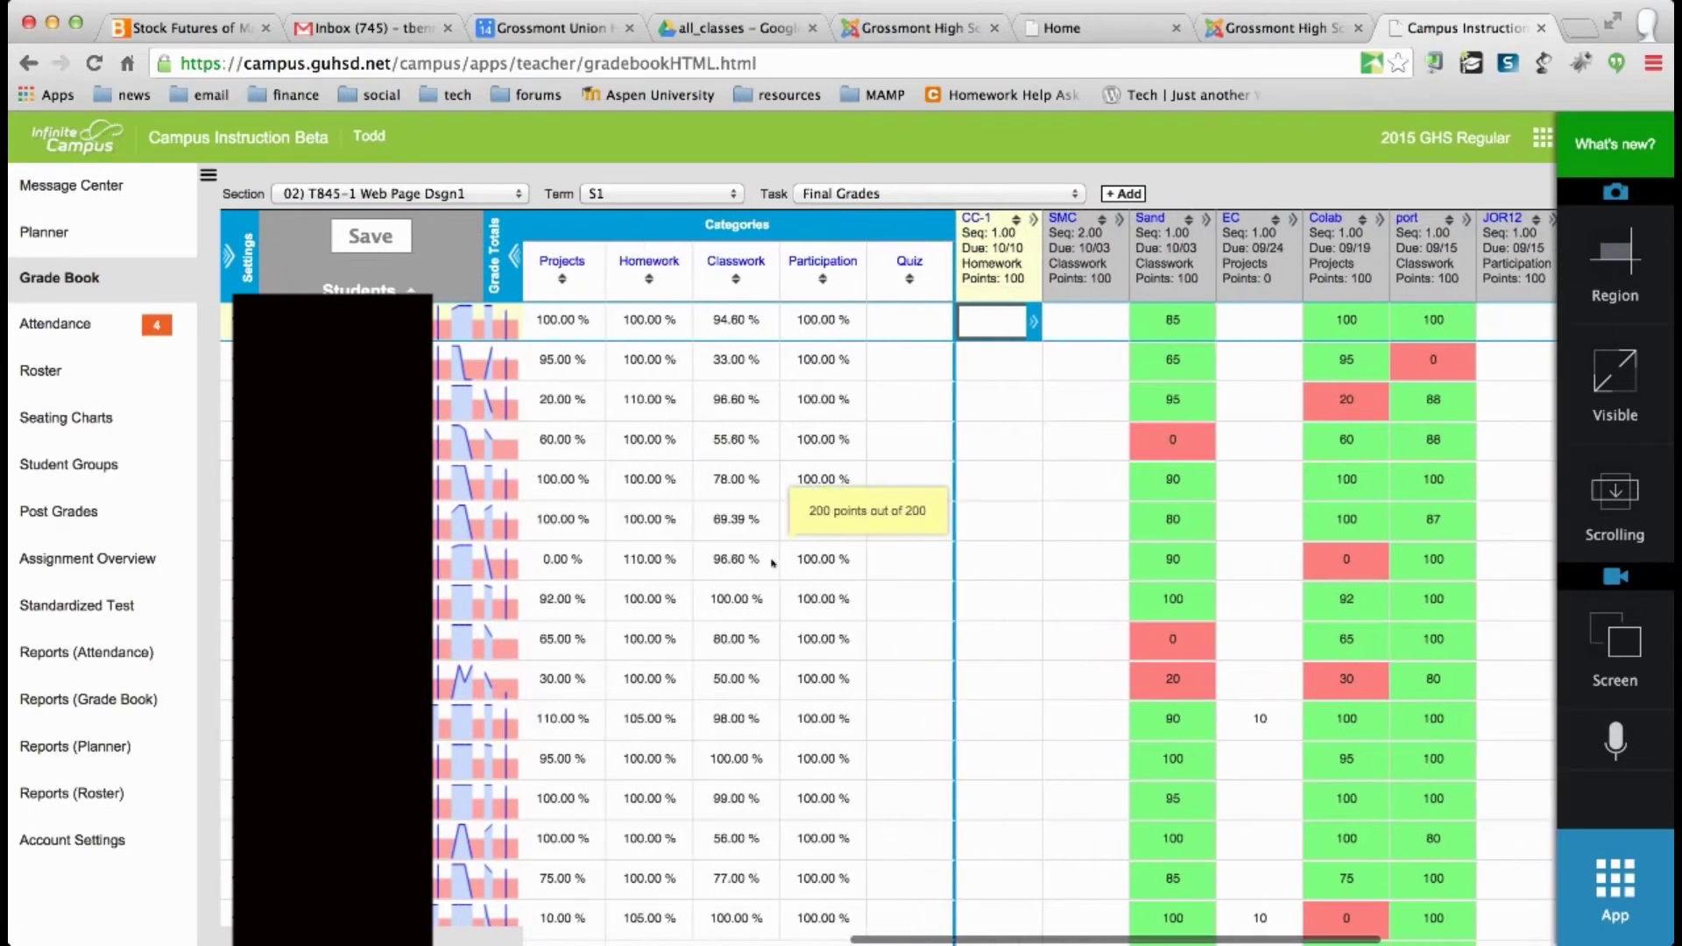
{"action": "scroll", "coordinate": [772, 563], "scroll_direction": "left", "scroll_amount": 3}
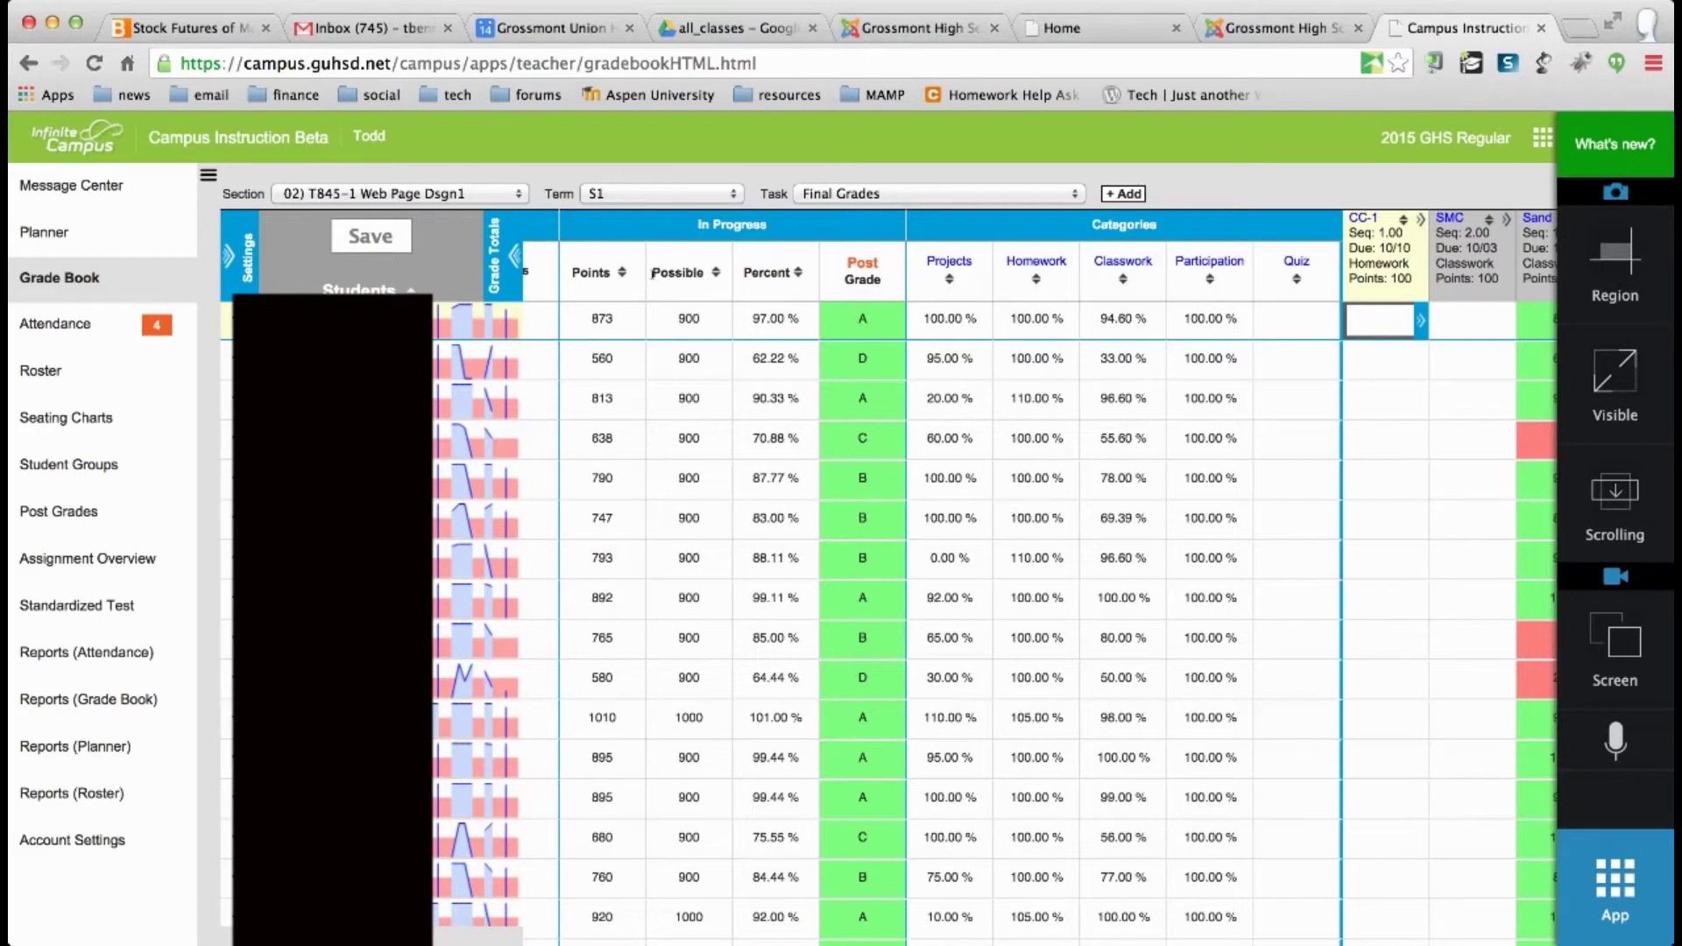
{"action": "left_click", "coordinate": [521, 200]}
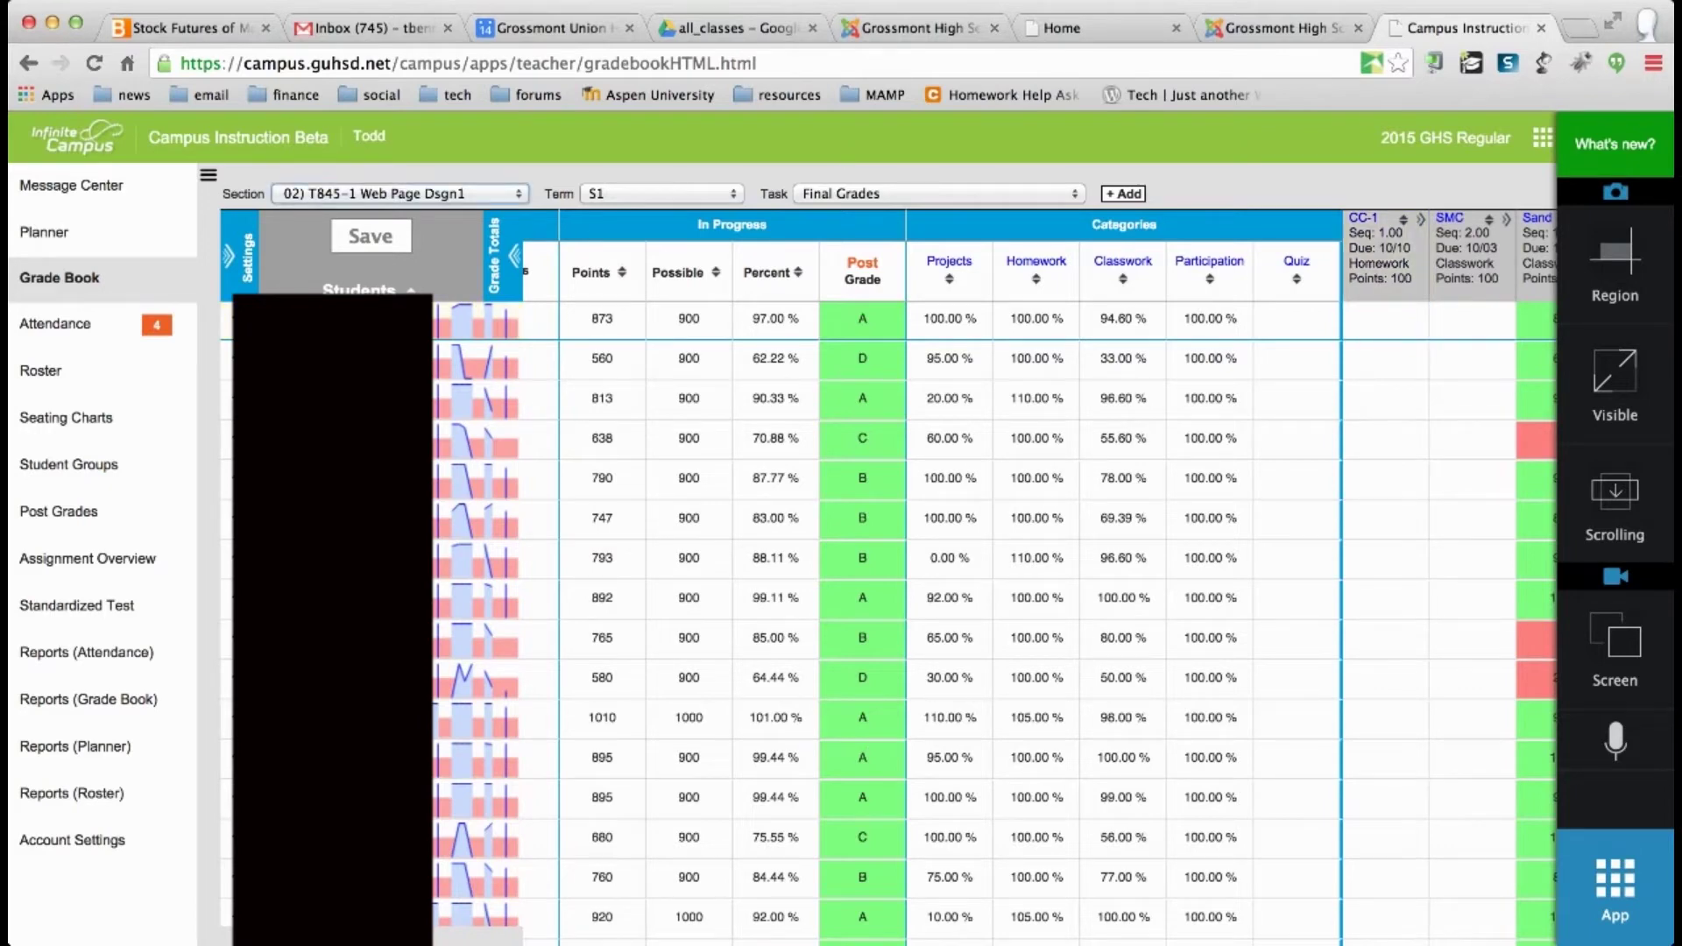
{"action": "left_click", "coordinate": [483, 213]}
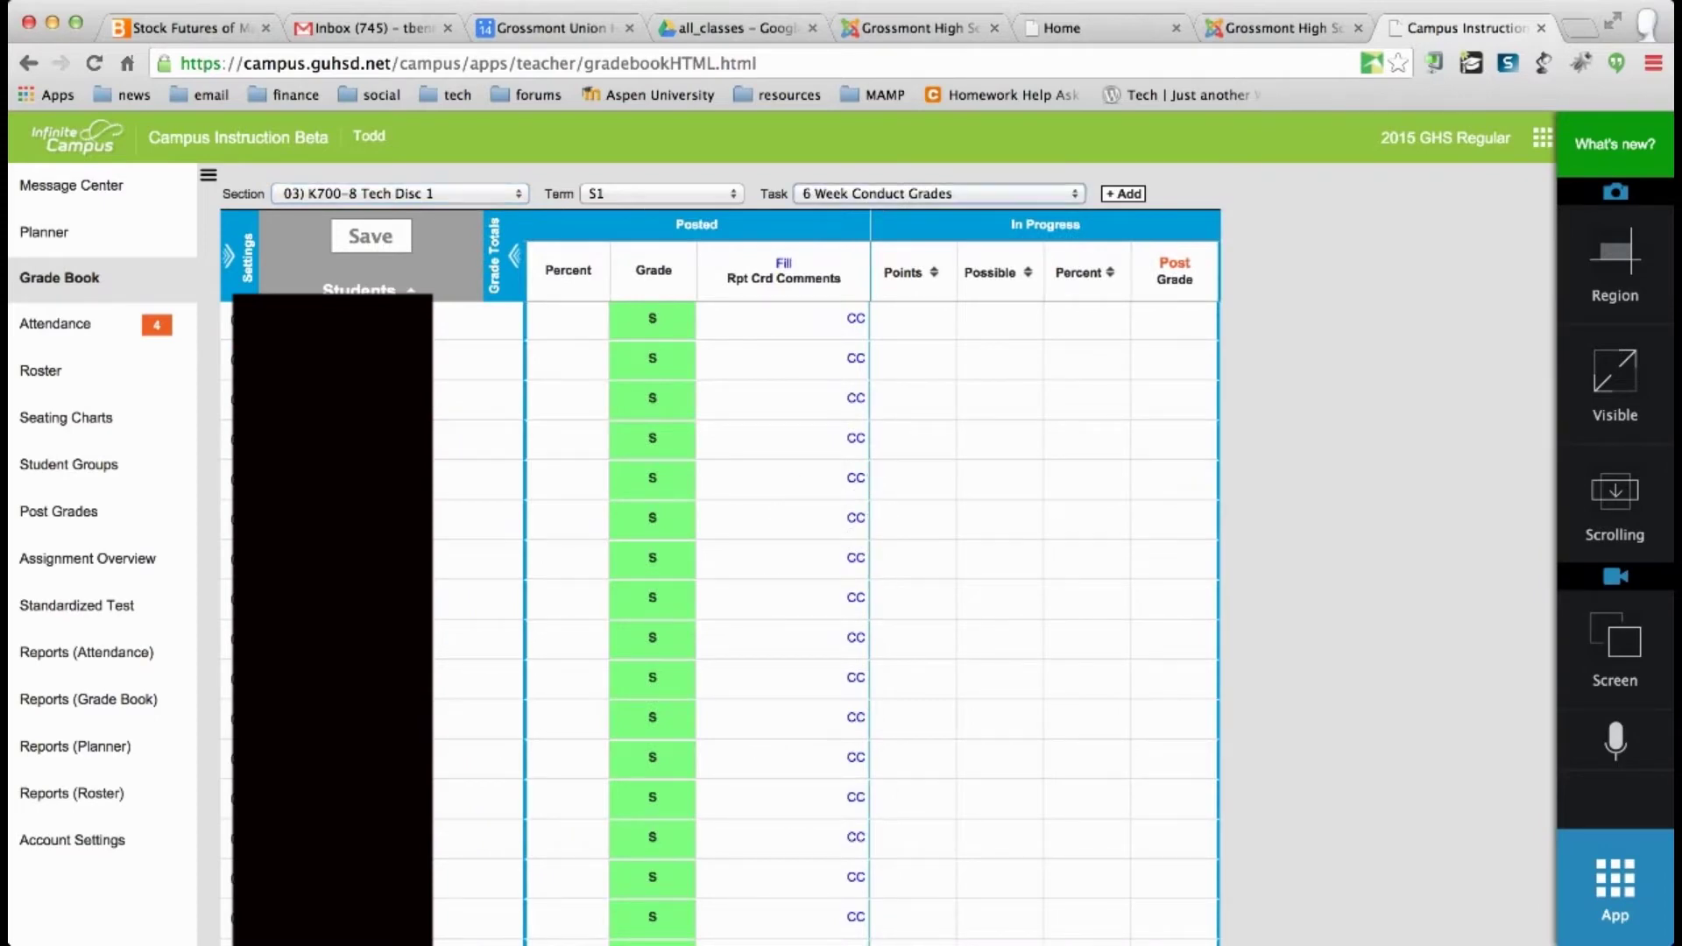
{"action": "left_click", "coordinate": [880, 285]}
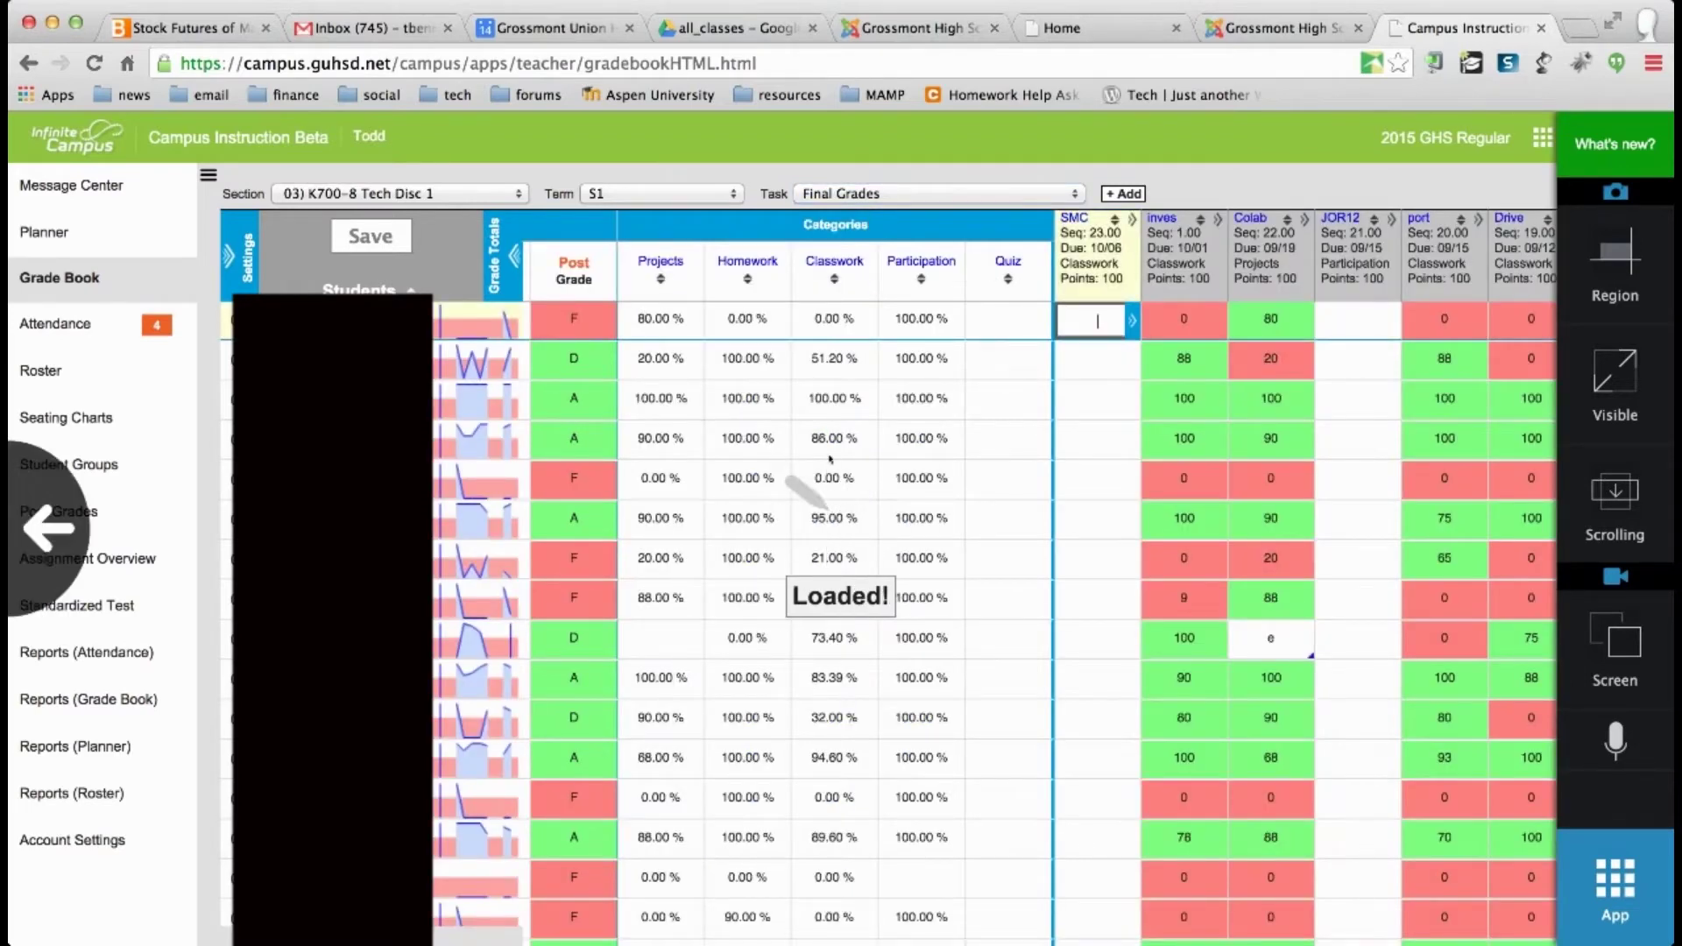
- Review this section's in-progress grades and check the grading scale in its grade calculation options without saving
{"action": "scroll", "coordinate": [830, 458], "scroll_direction": "right", "scroll_amount": 2}
{"action": "scroll", "coordinate": [830, 458], "scroll_direction": "down", "scroll_amount": 1}
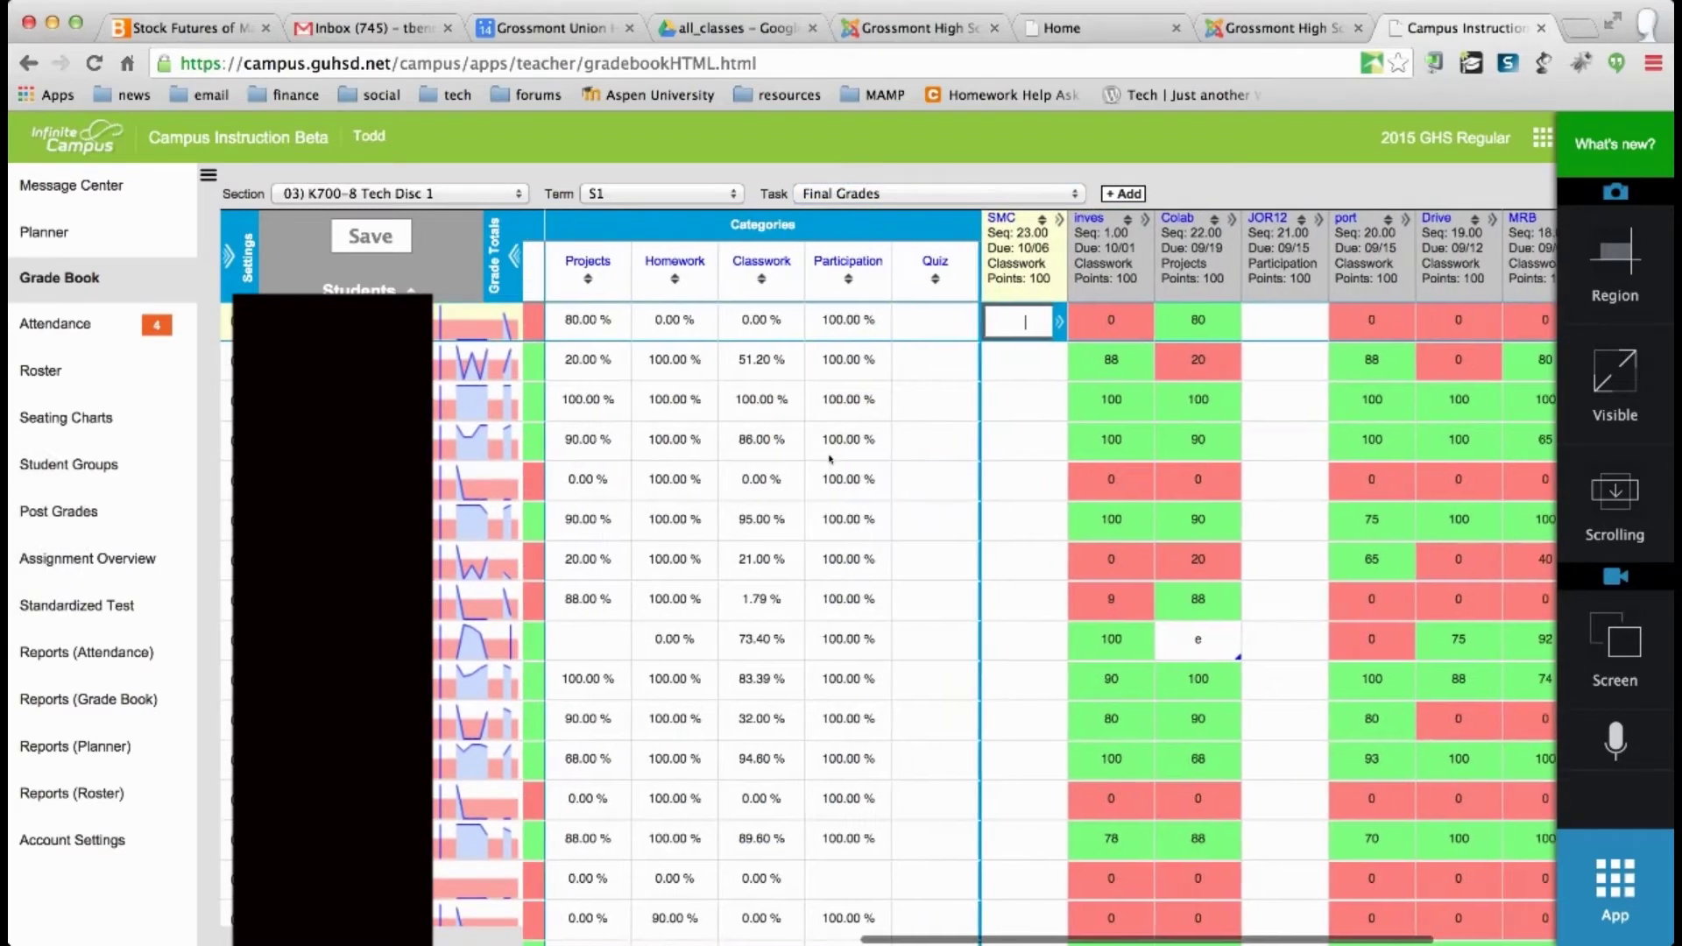
{"action": "scroll", "coordinate": [1065, 549], "scroll_direction": "left", "scroll_amount": 3}
{"action": "scroll", "coordinate": [1064, 550], "scroll_direction": "left", "scroll_amount": 7}
{"action": "scroll", "coordinate": [1064, 549], "scroll_direction": "up", "scroll_amount": 1}
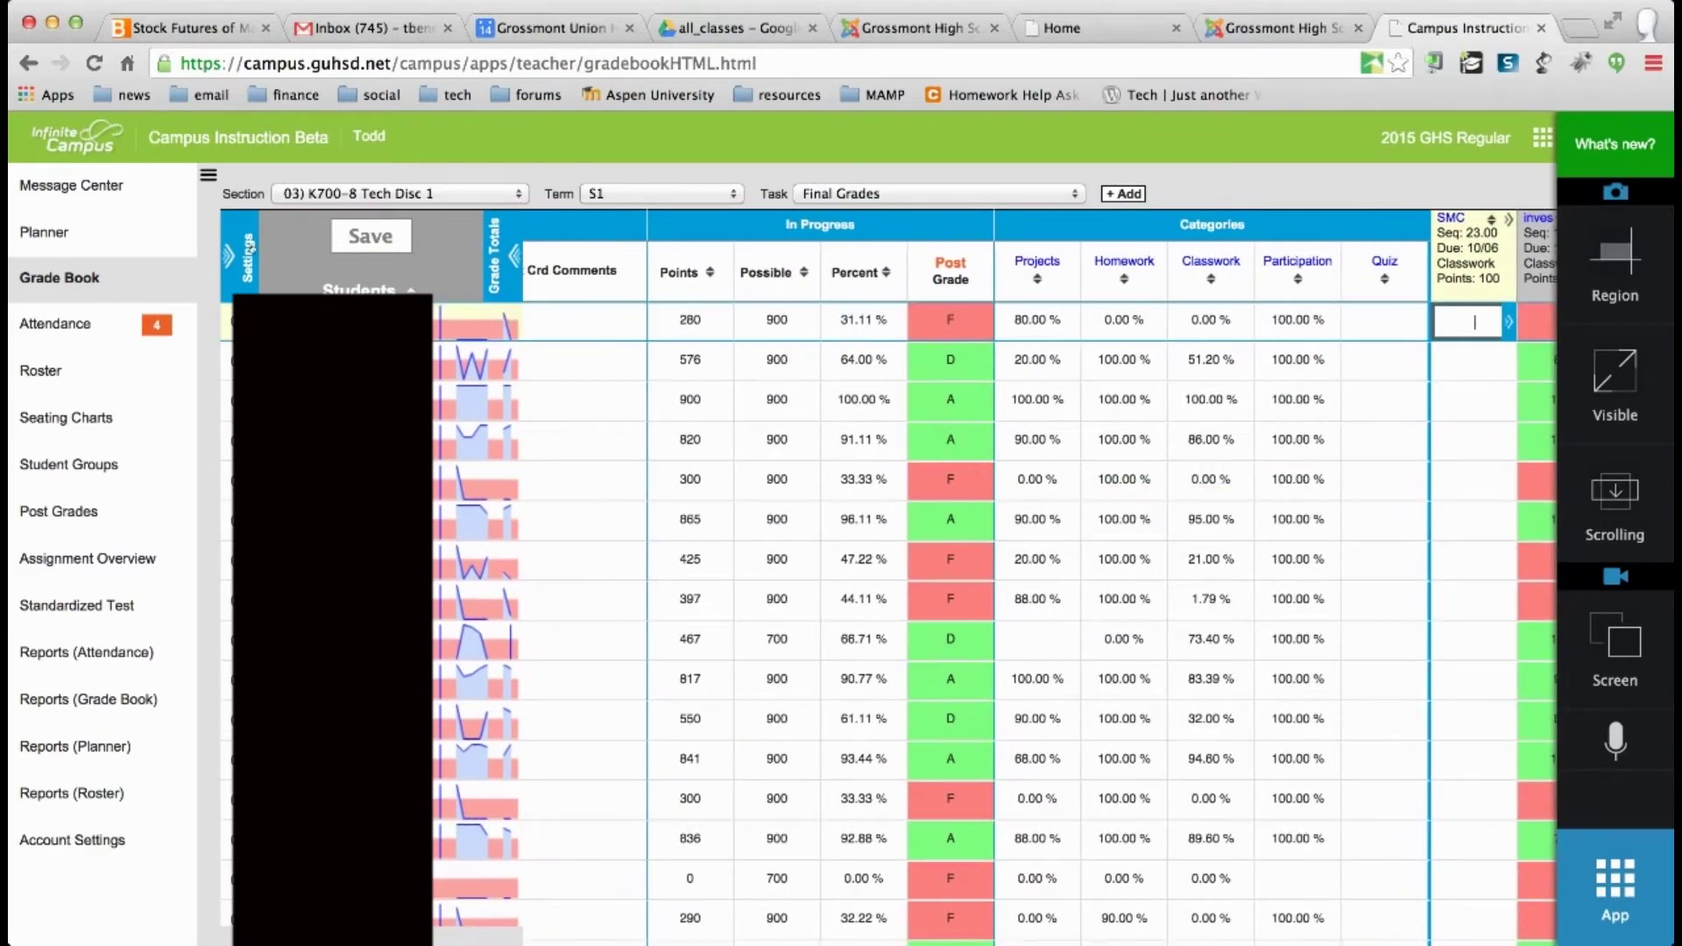
{"action": "left_click", "coordinate": [249, 248]}
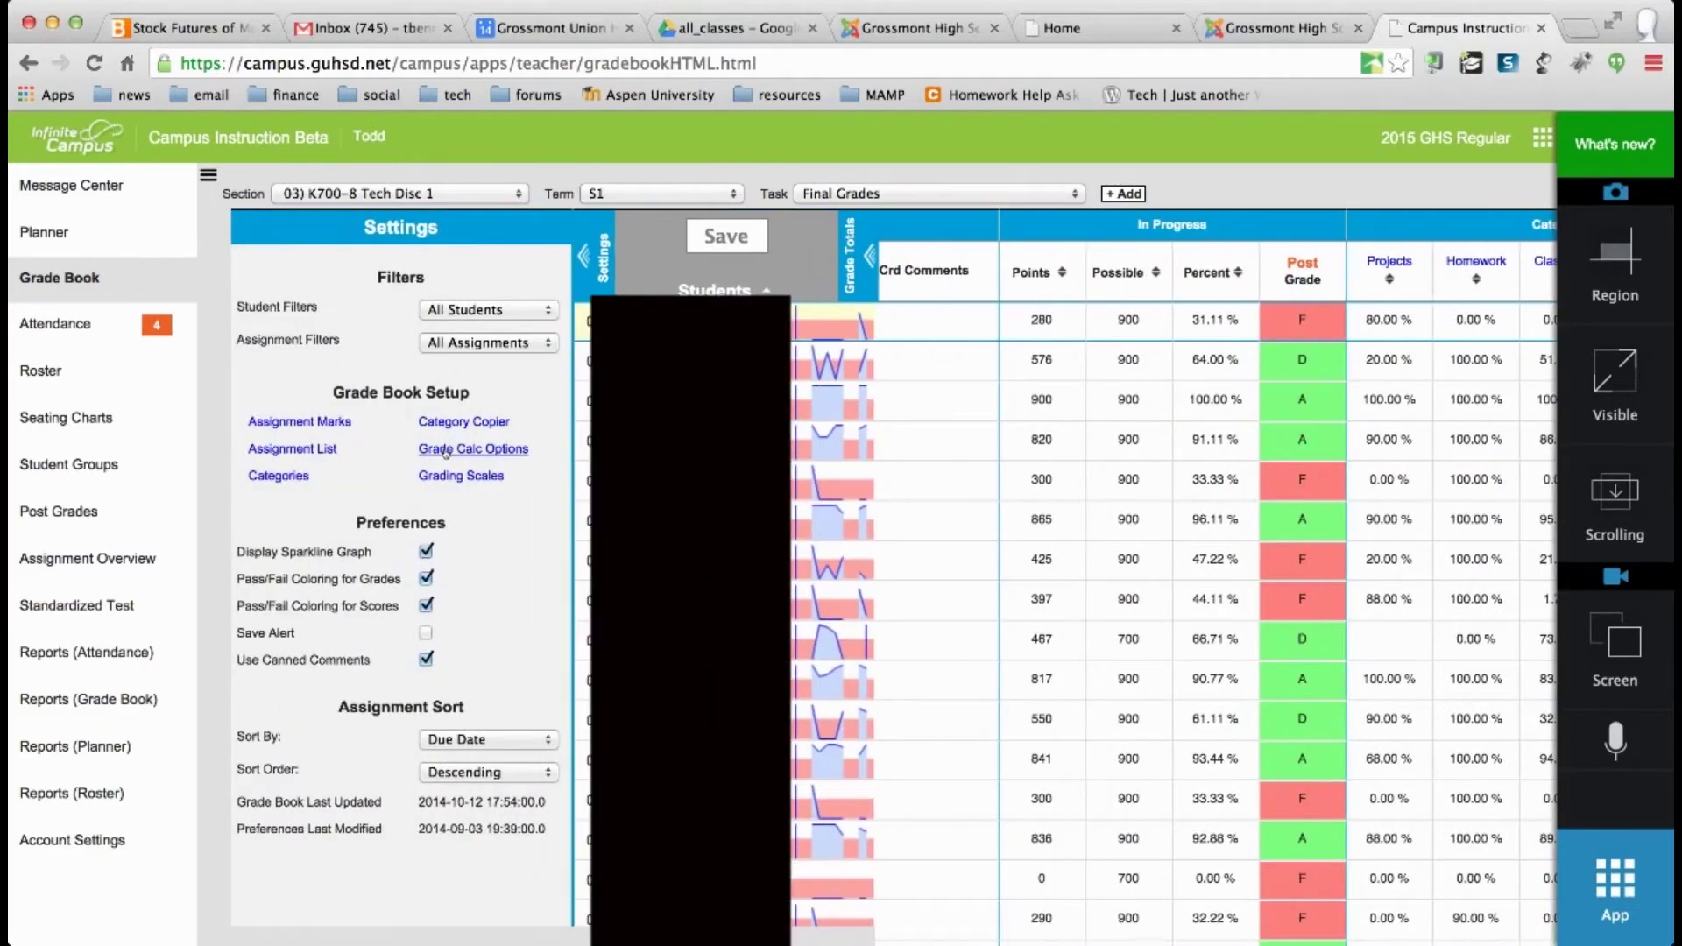
{"action": "left_click", "coordinate": [447, 450]}
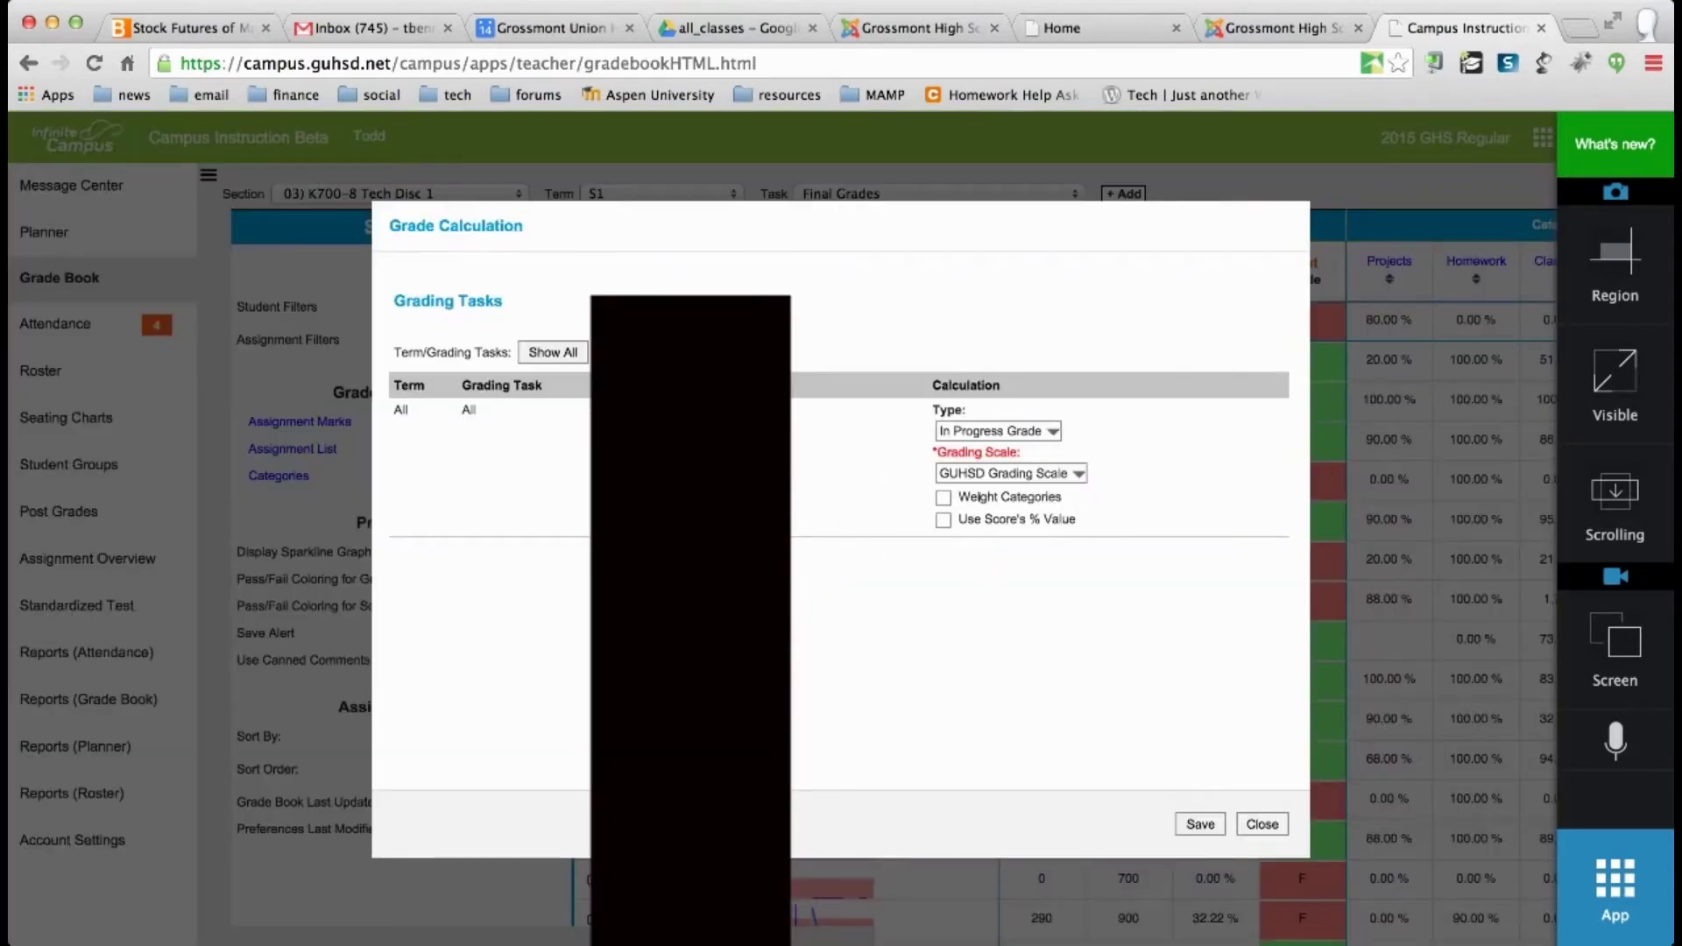
{"action": "left_click", "coordinate": [1008, 473]}
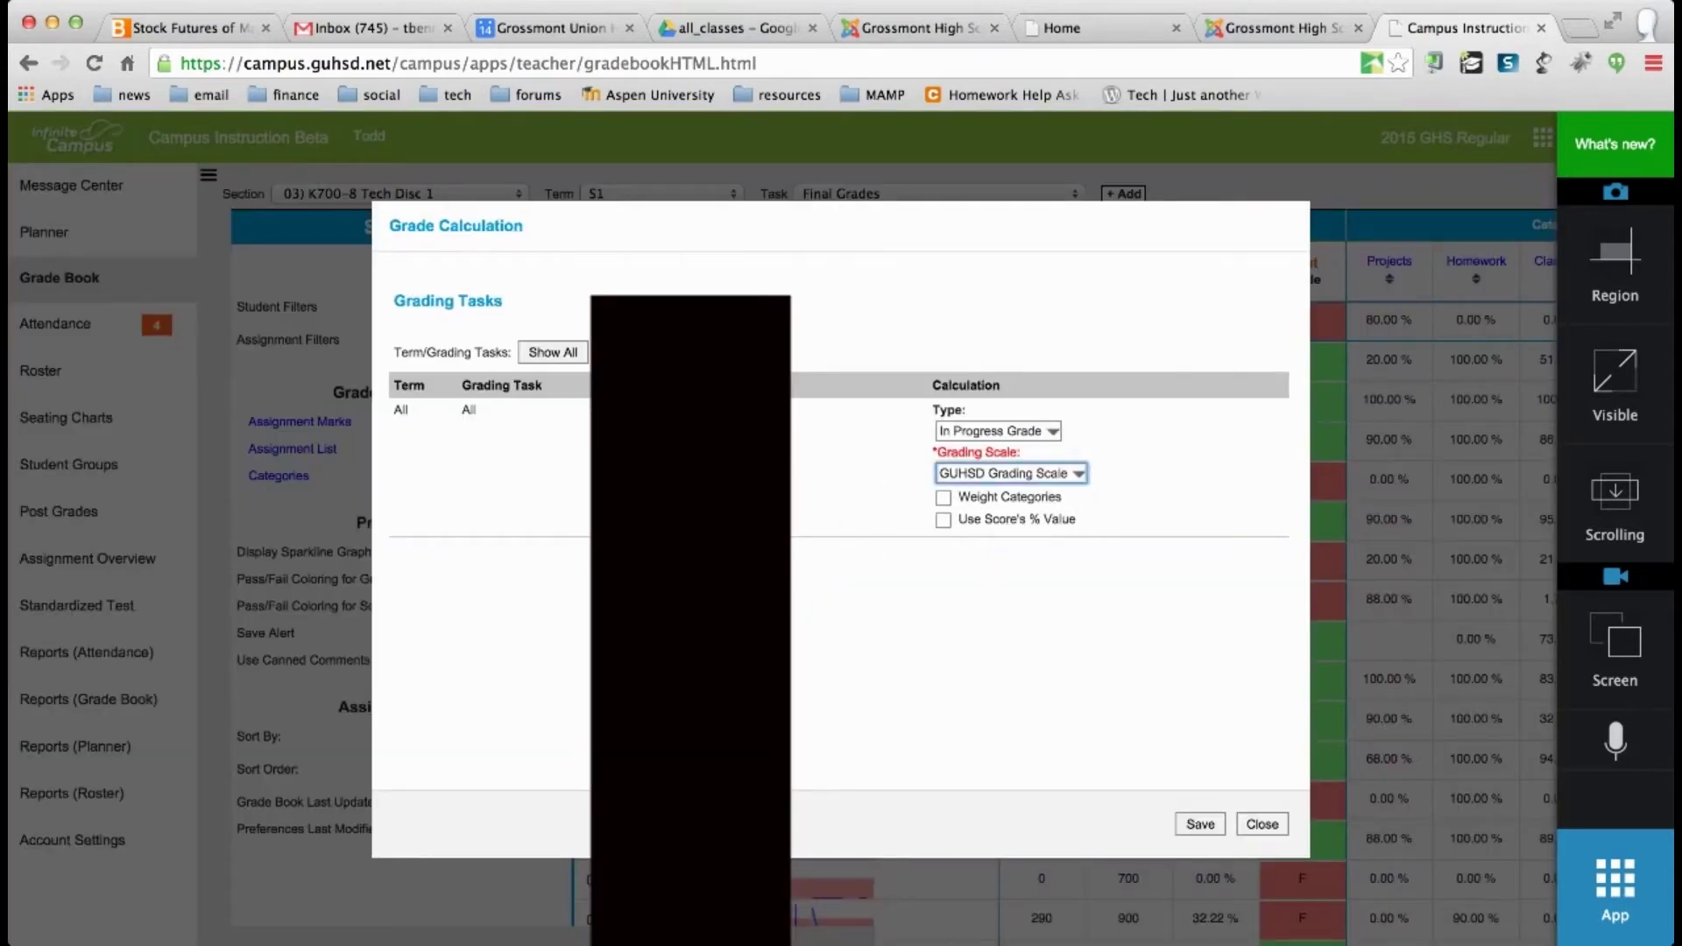
{"action": "left_click", "coordinate": [1262, 823]}
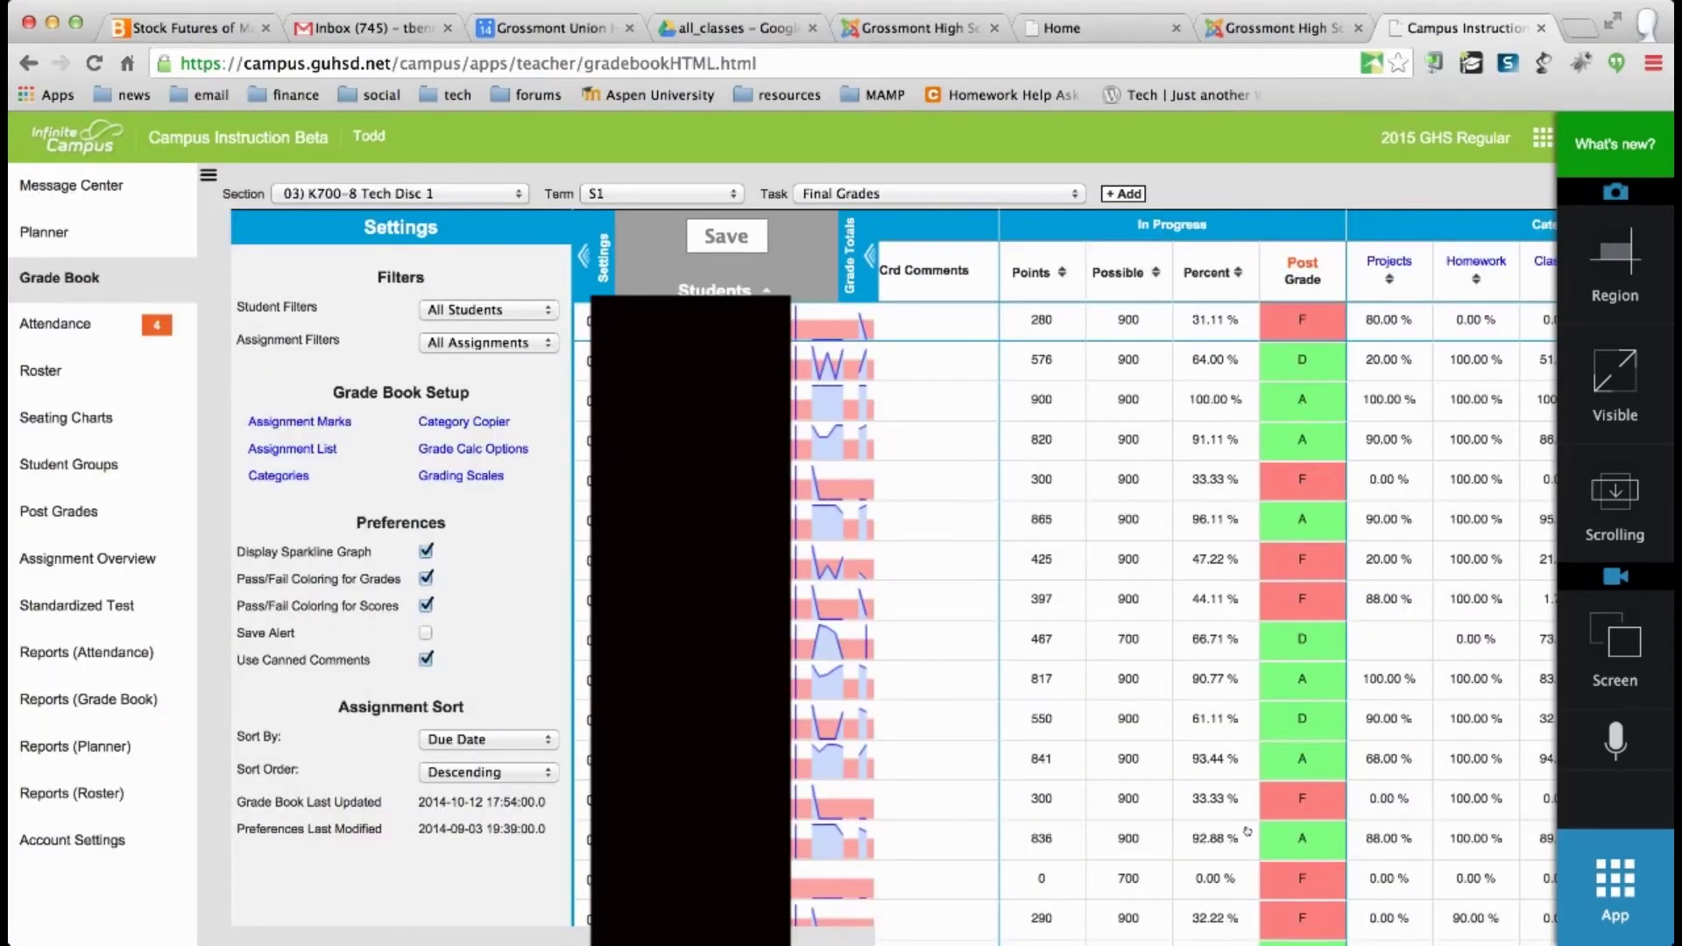
- Post the in-progress Final Grades to the 6 Week Grades task for term S1 and acknowledge the warning
{"action": "left_click", "coordinate": [399, 193]}
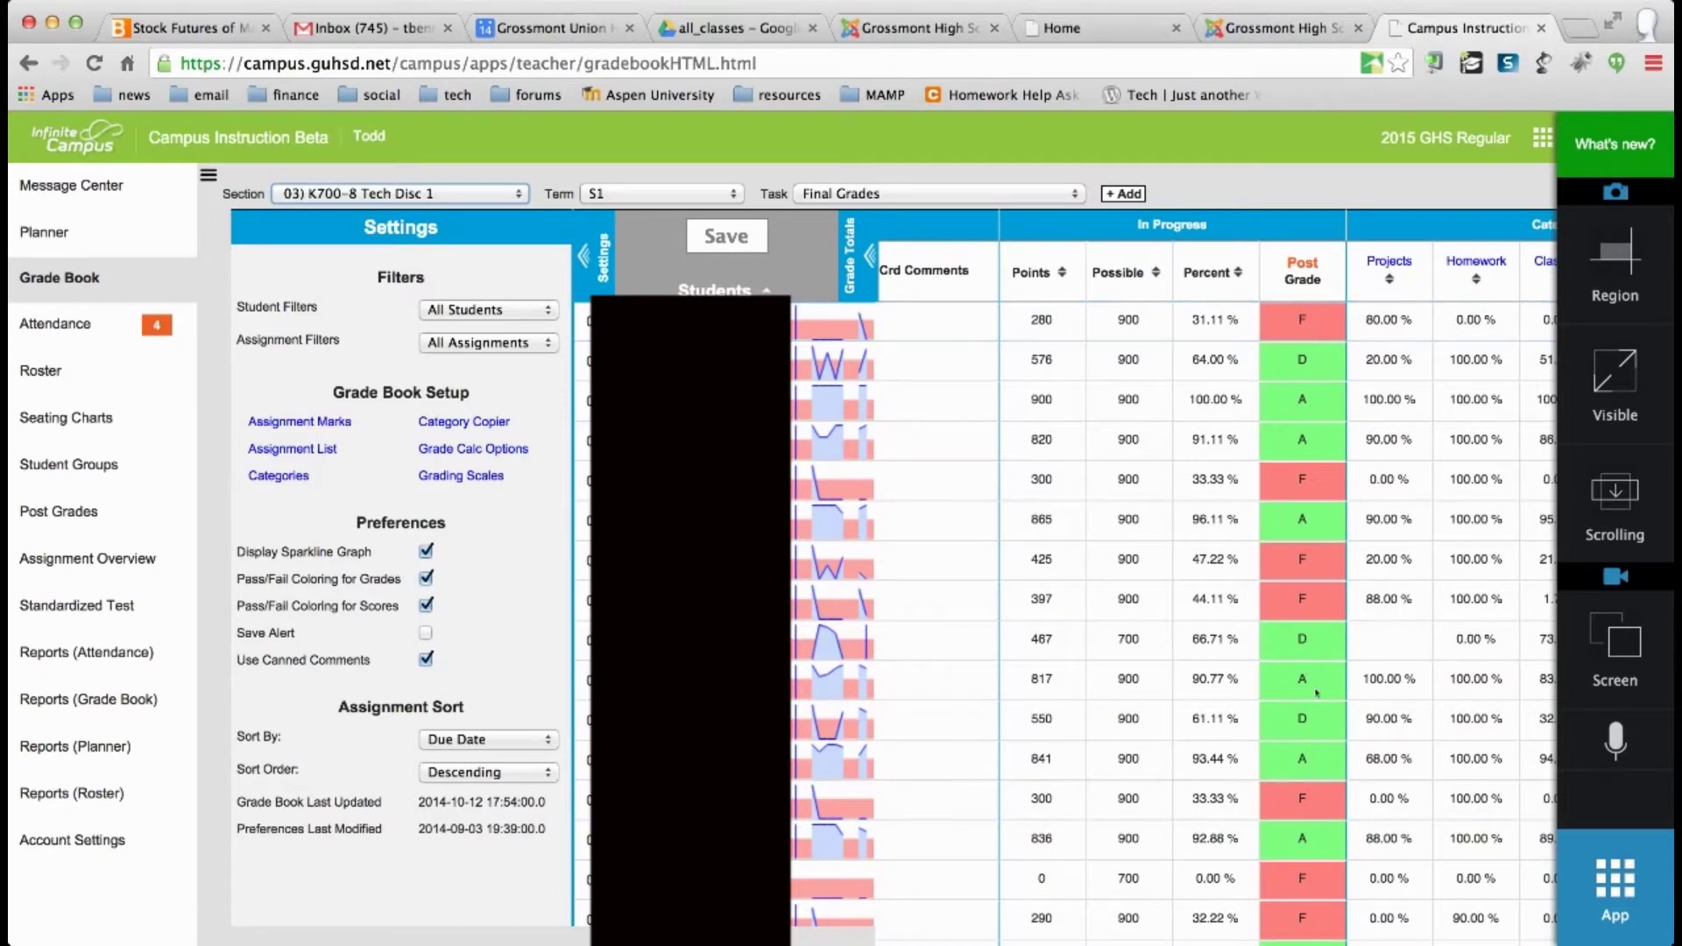
{"action": "left_click", "coordinate": [1301, 269]}
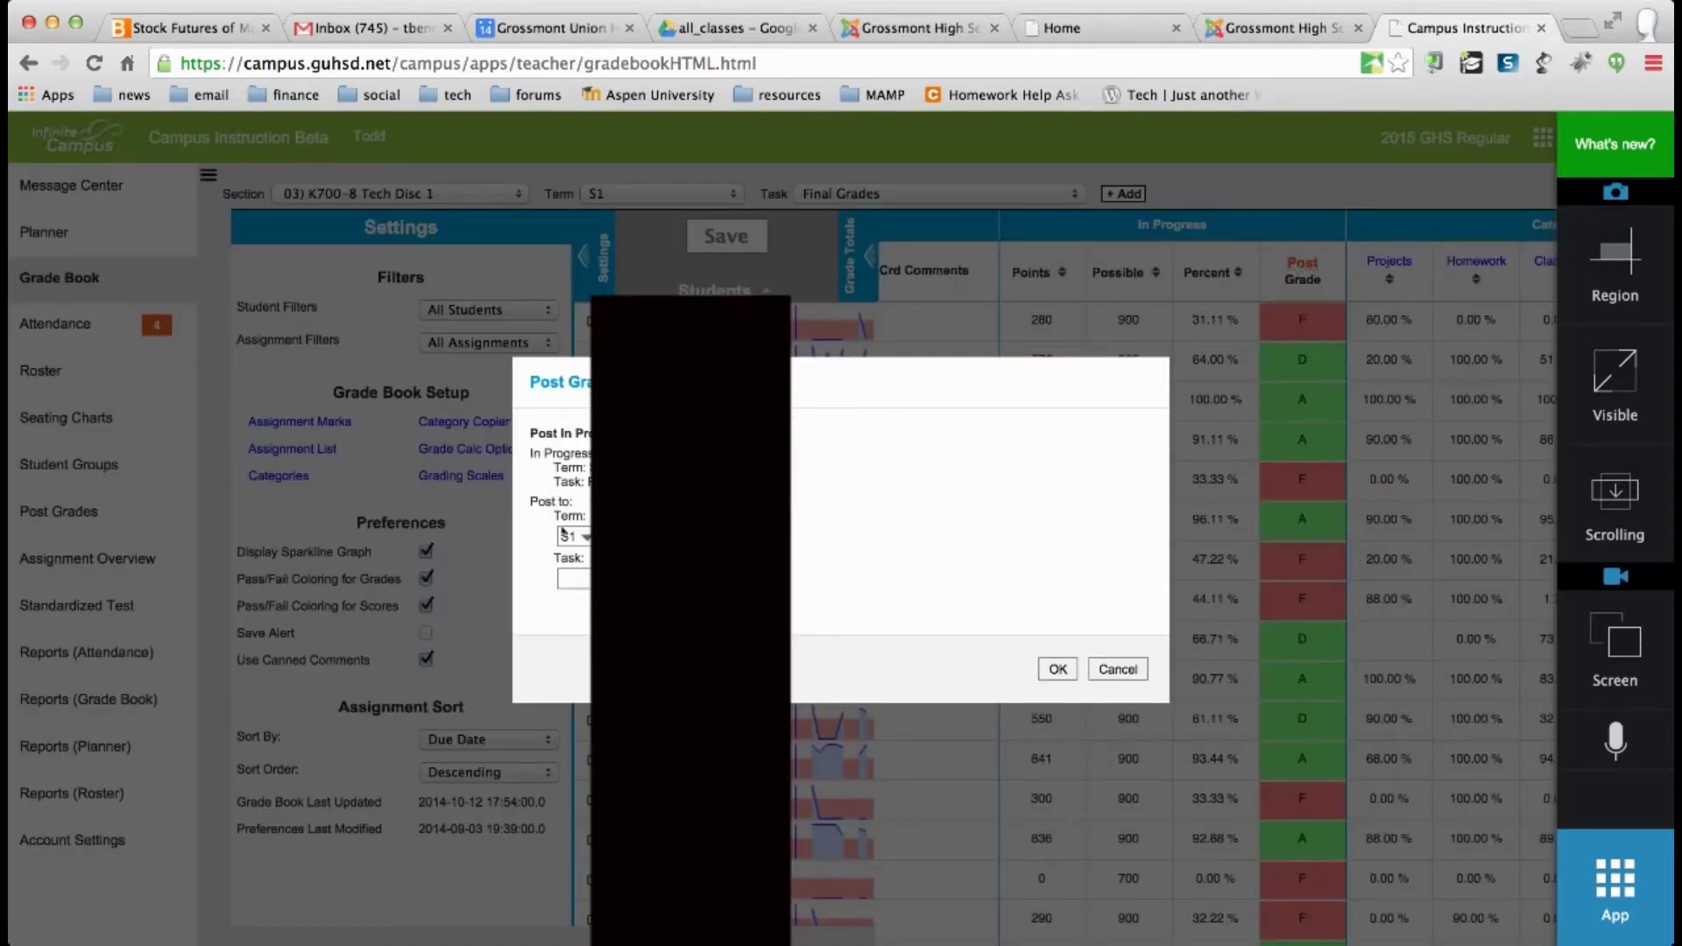
{"action": "left_click", "coordinate": [583, 579]}
{"action": "key", "text": "Down"}
{"action": "left_click", "coordinate": [1058, 669]}
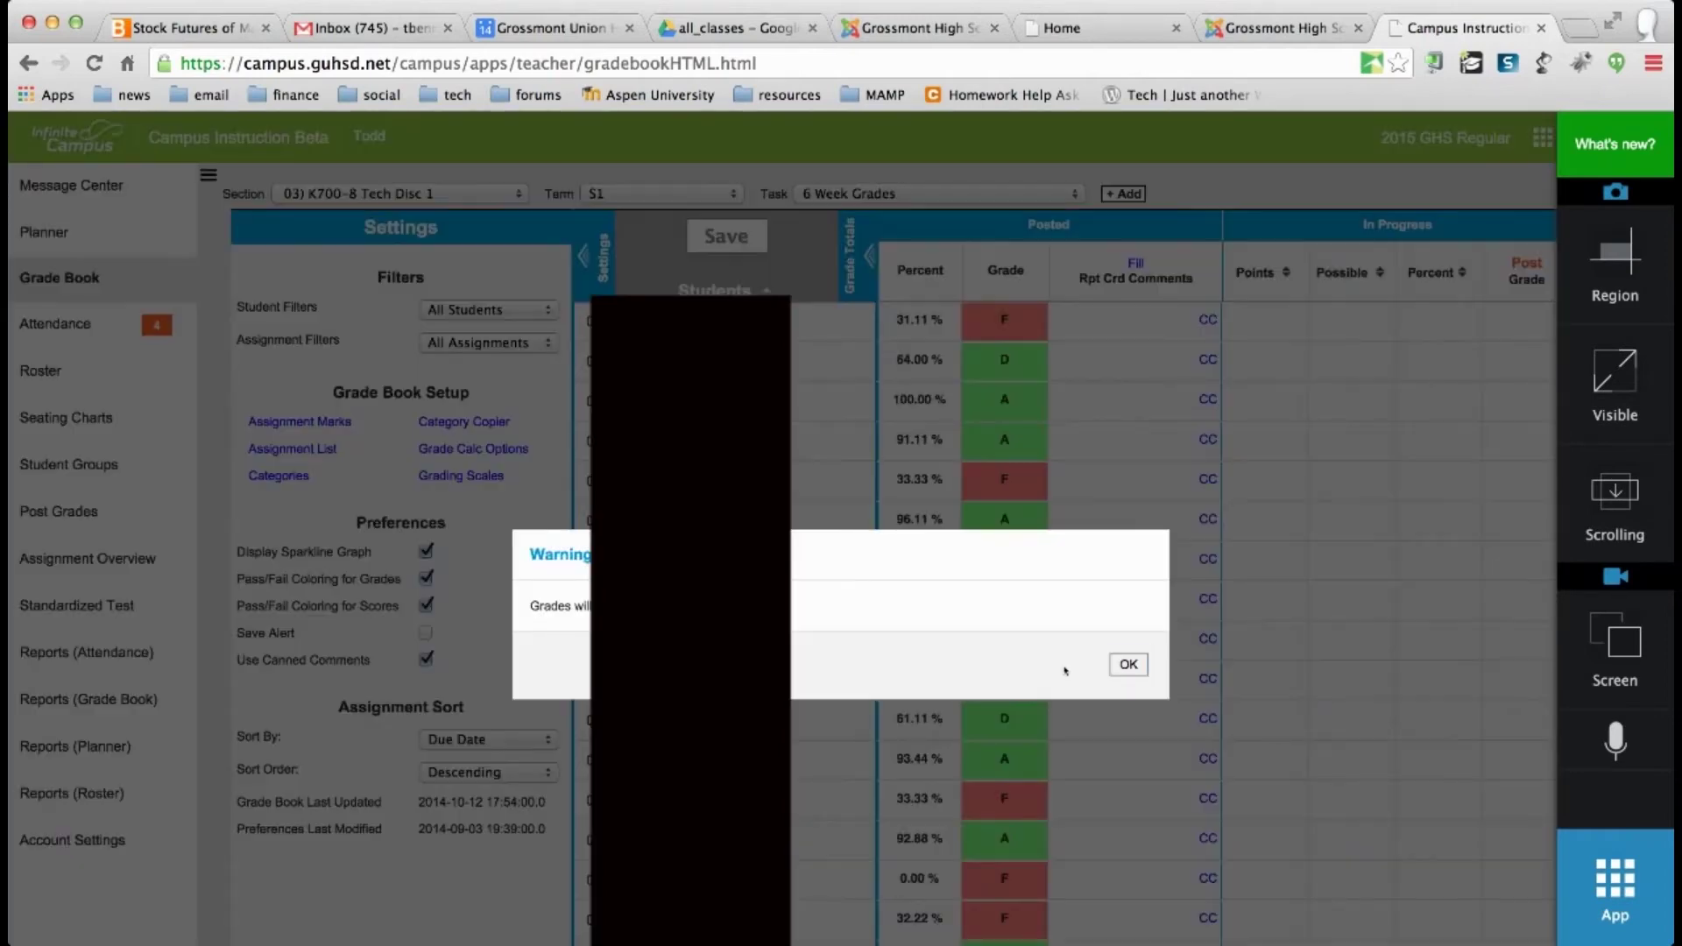
{"action": "left_click", "coordinate": [1126, 666]}
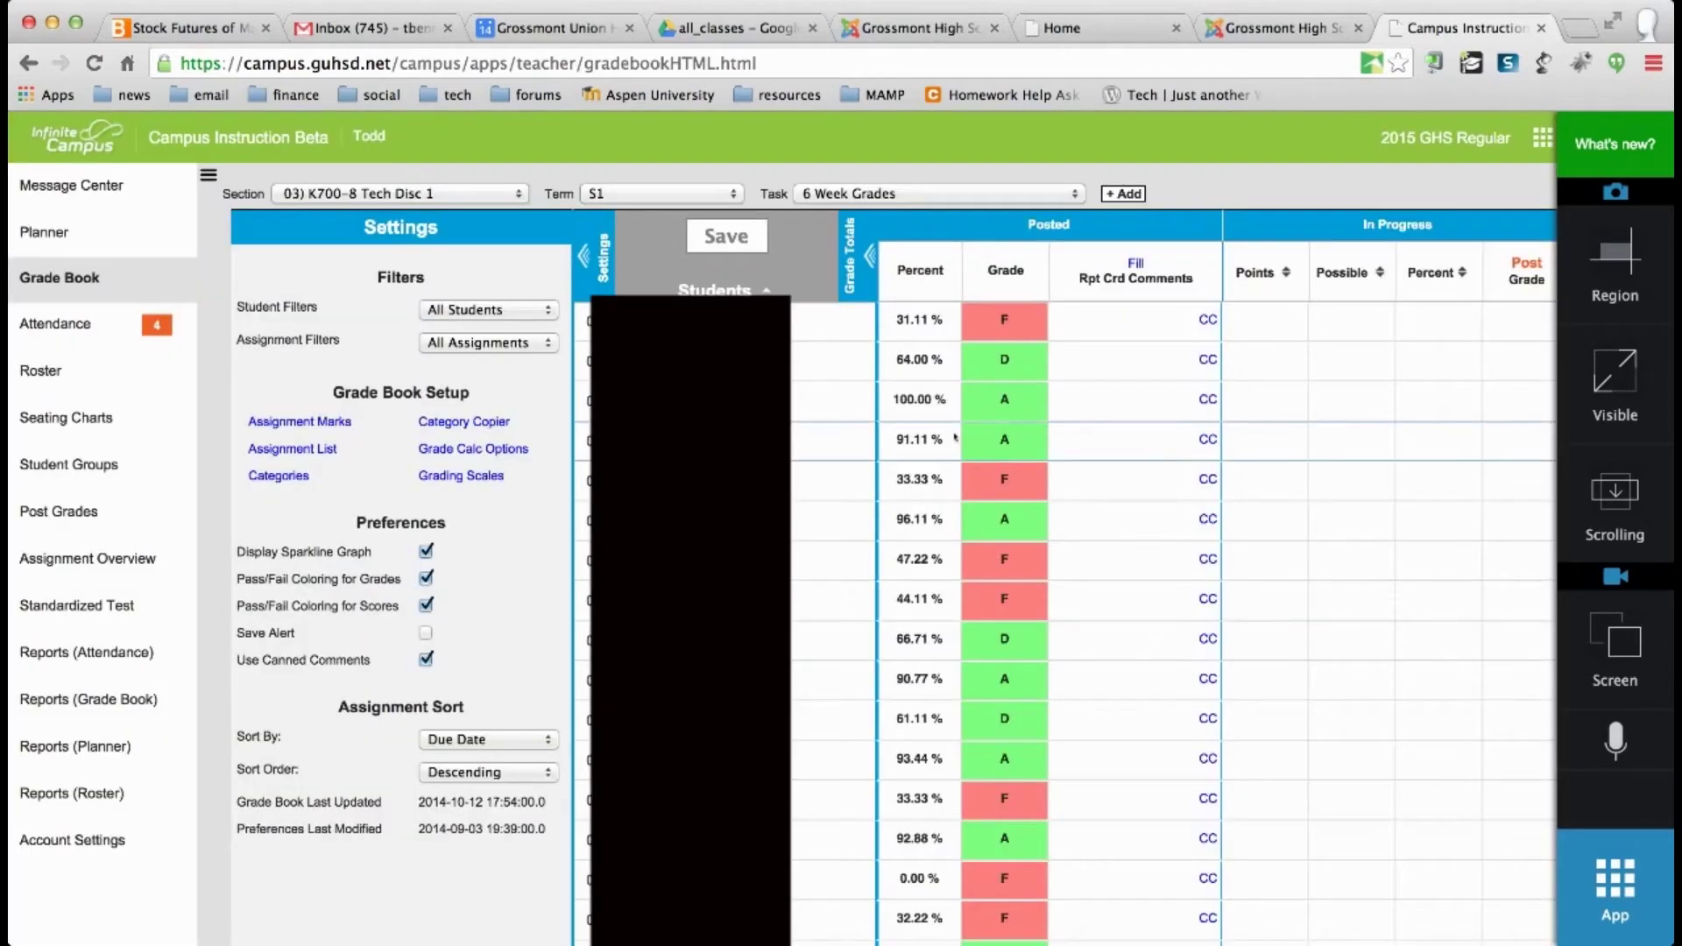
- Collapse the settings and review the posted 6 Week Grades for the whole class
{"action": "left_click", "coordinate": [602, 259]}
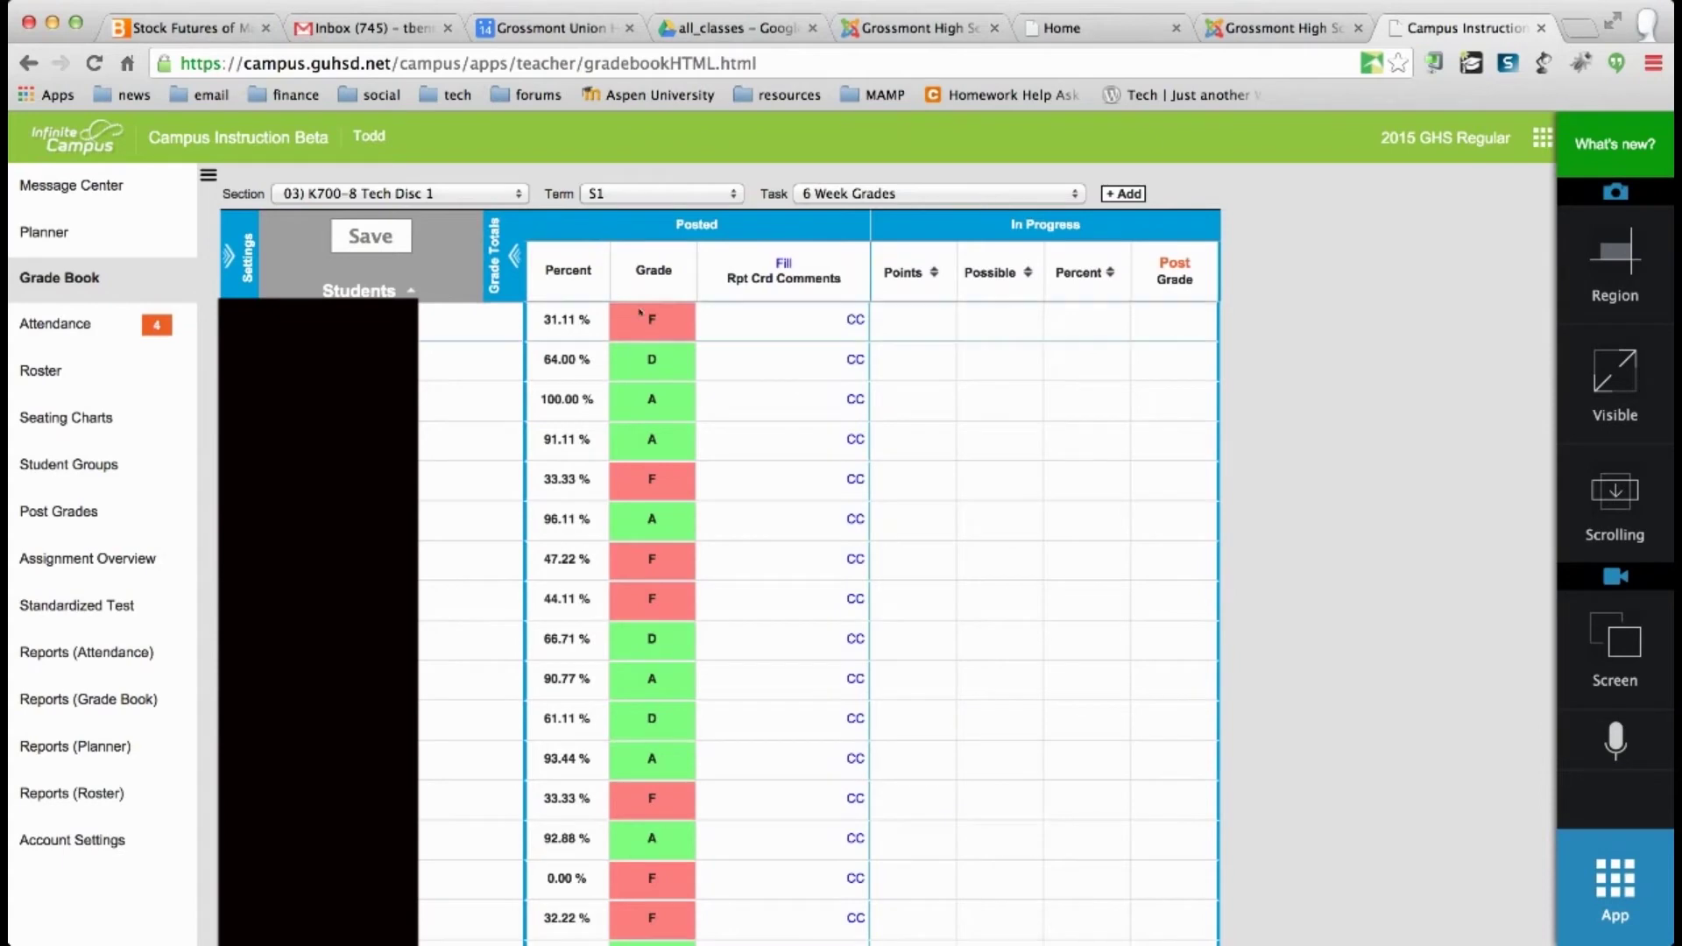
{"action": "scroll", "coordinate": [637, 645], "scroll_direction": "down", "scroll_amount": 5}
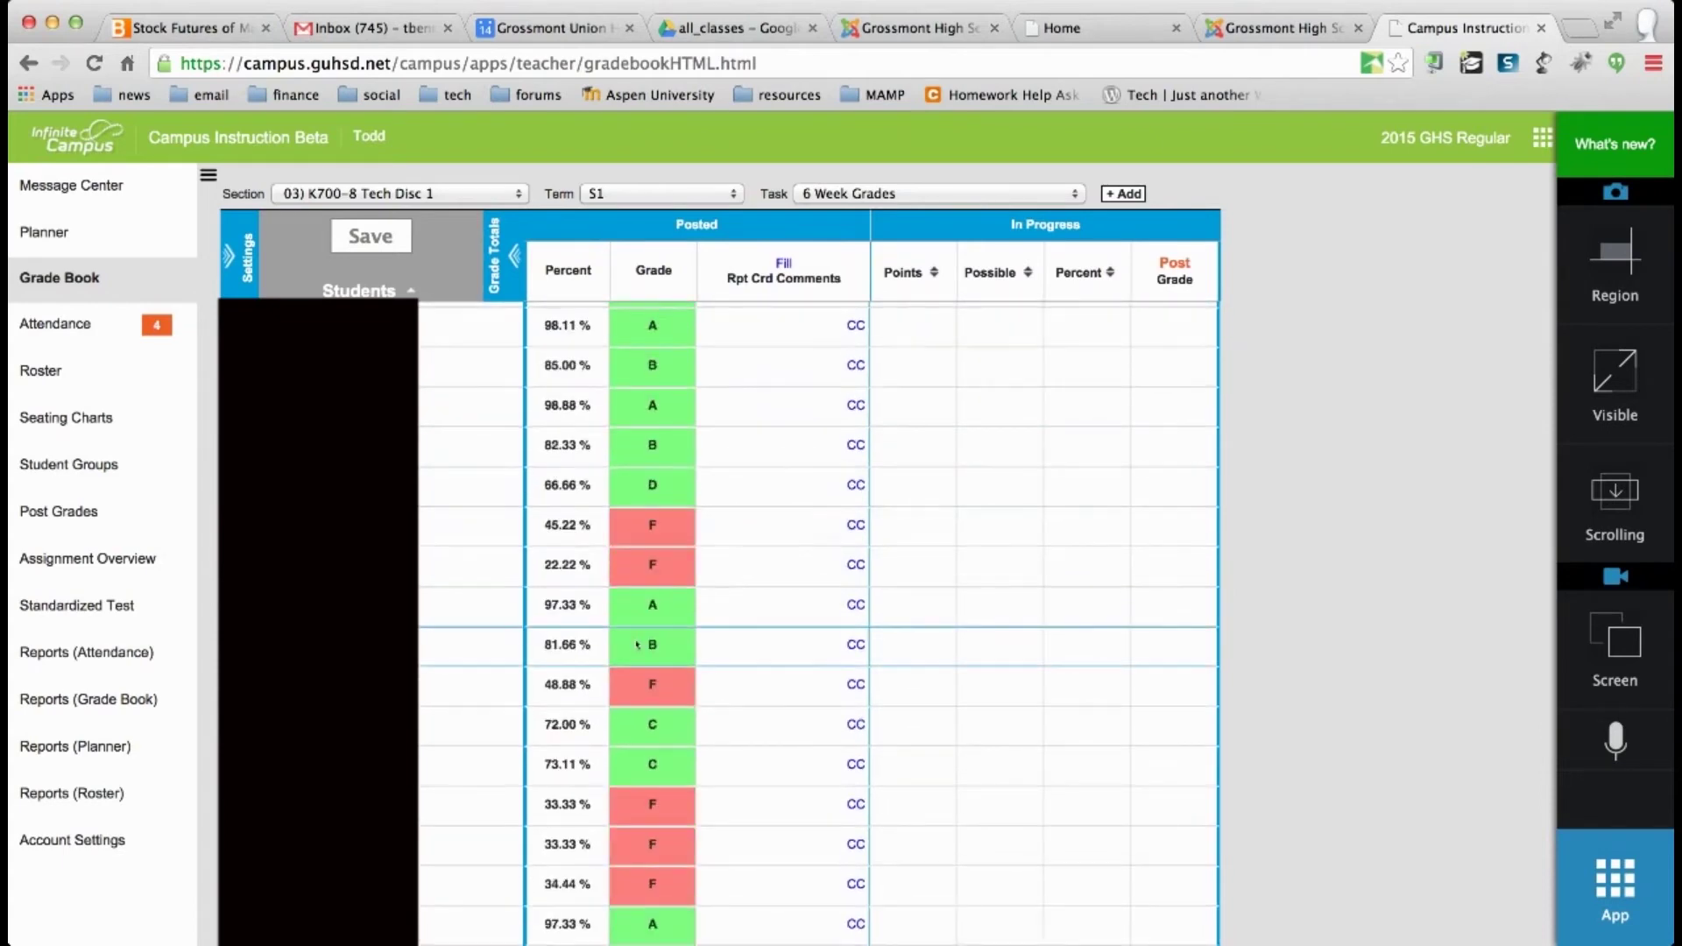
{"action": "scroll", "coordinate": [637, 645], "scroll_direction": "down", "scroll_amount": 5}
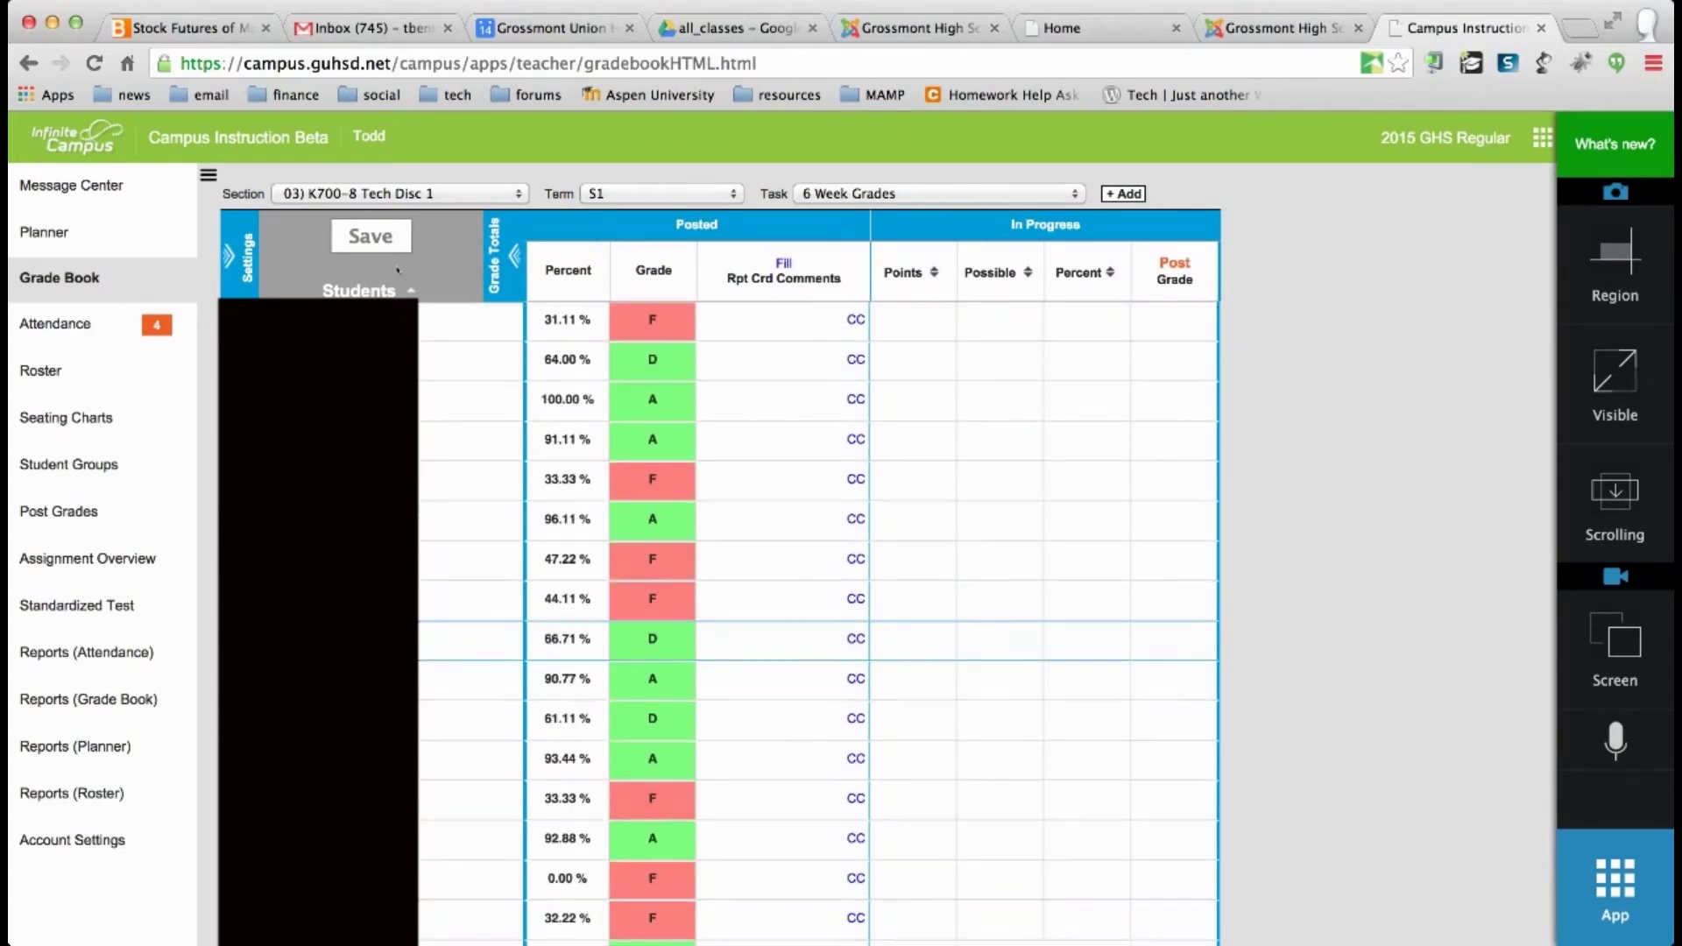
- Edit the first student's posted grade, leaving it at F, and save the grade book
{"action": "left_click", "coordinate": [655, 330]}
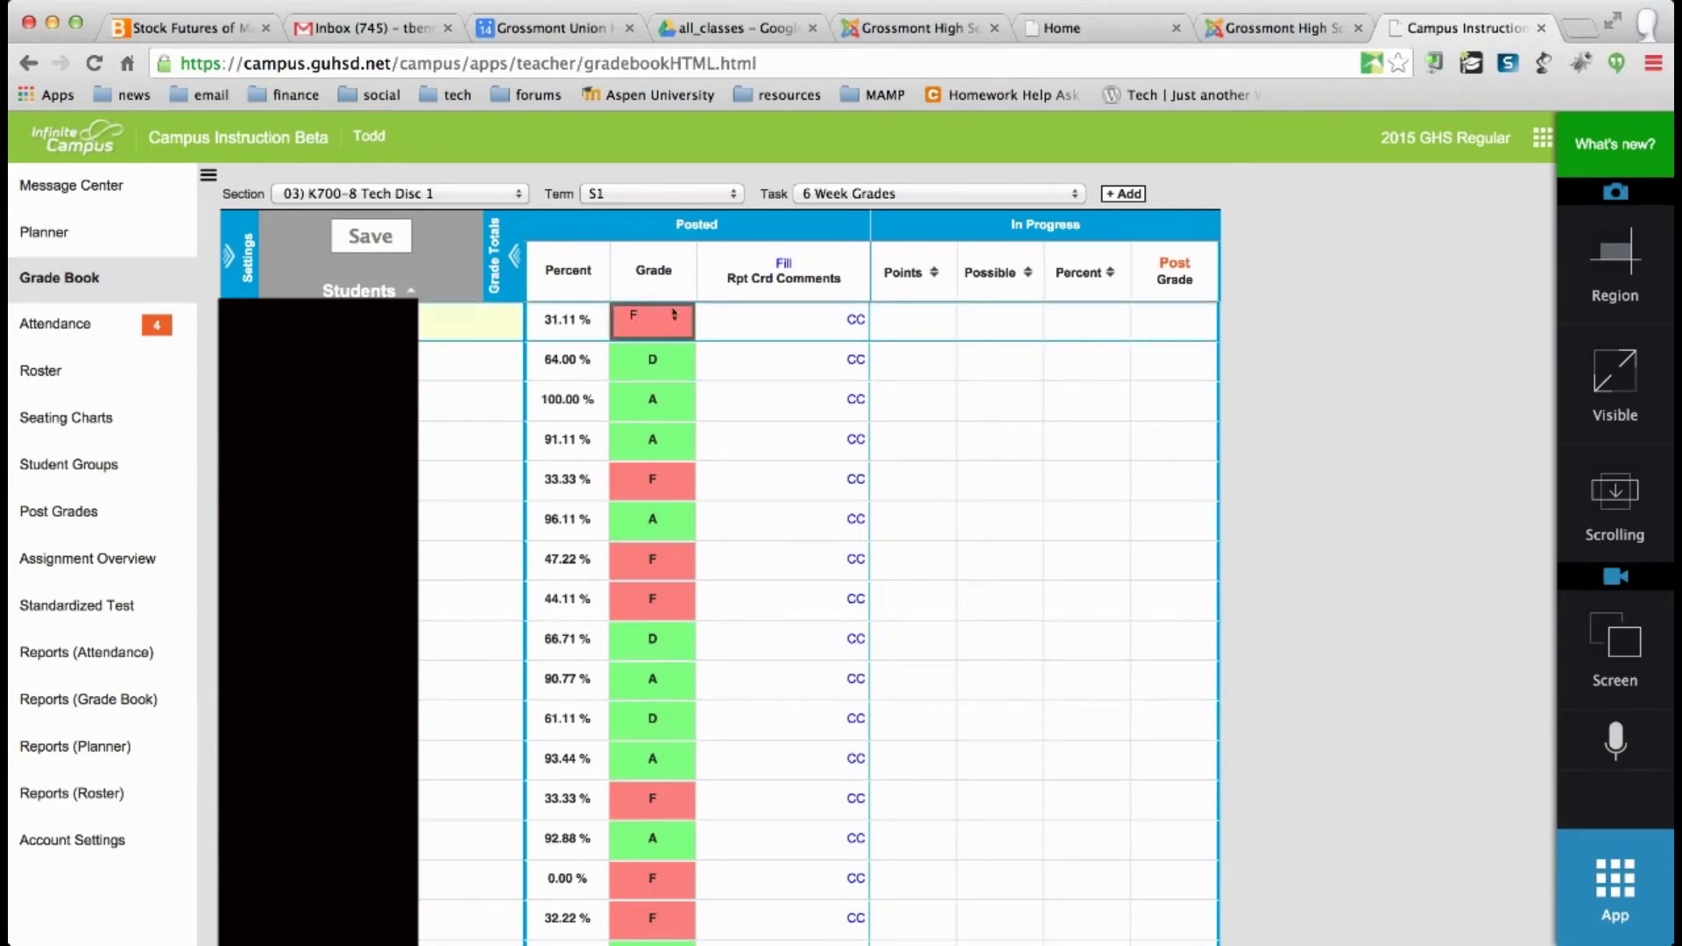
{"action": "key", "text": "d"}
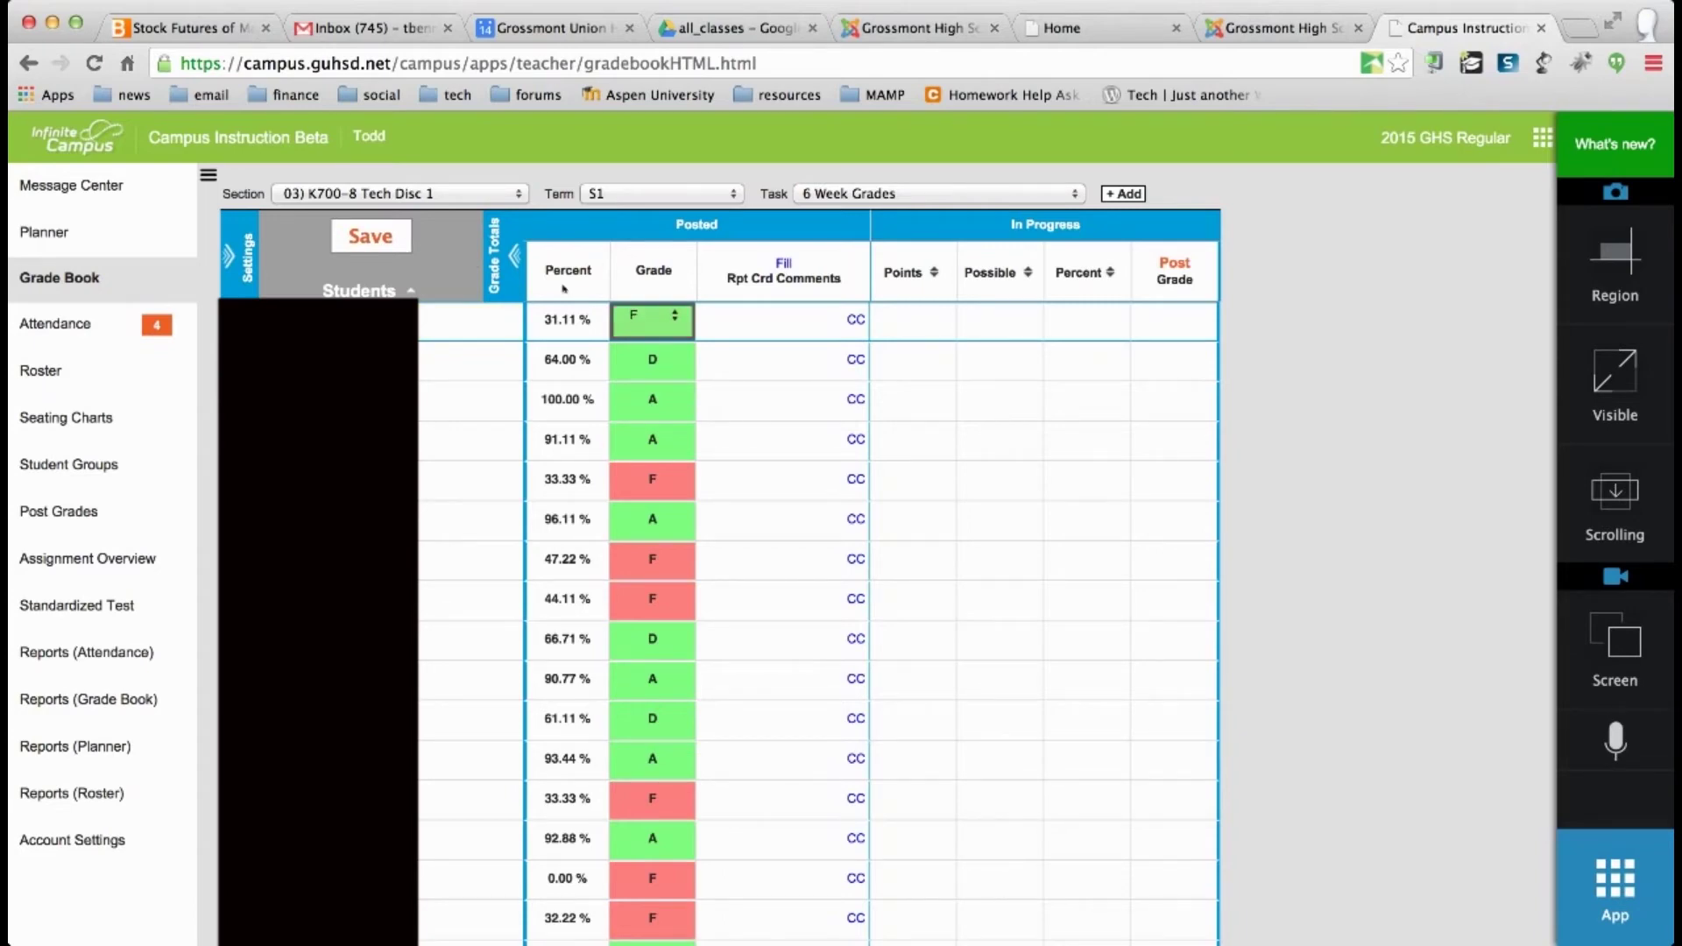
{"action": "left_click", "coordinate": [397, 243]}
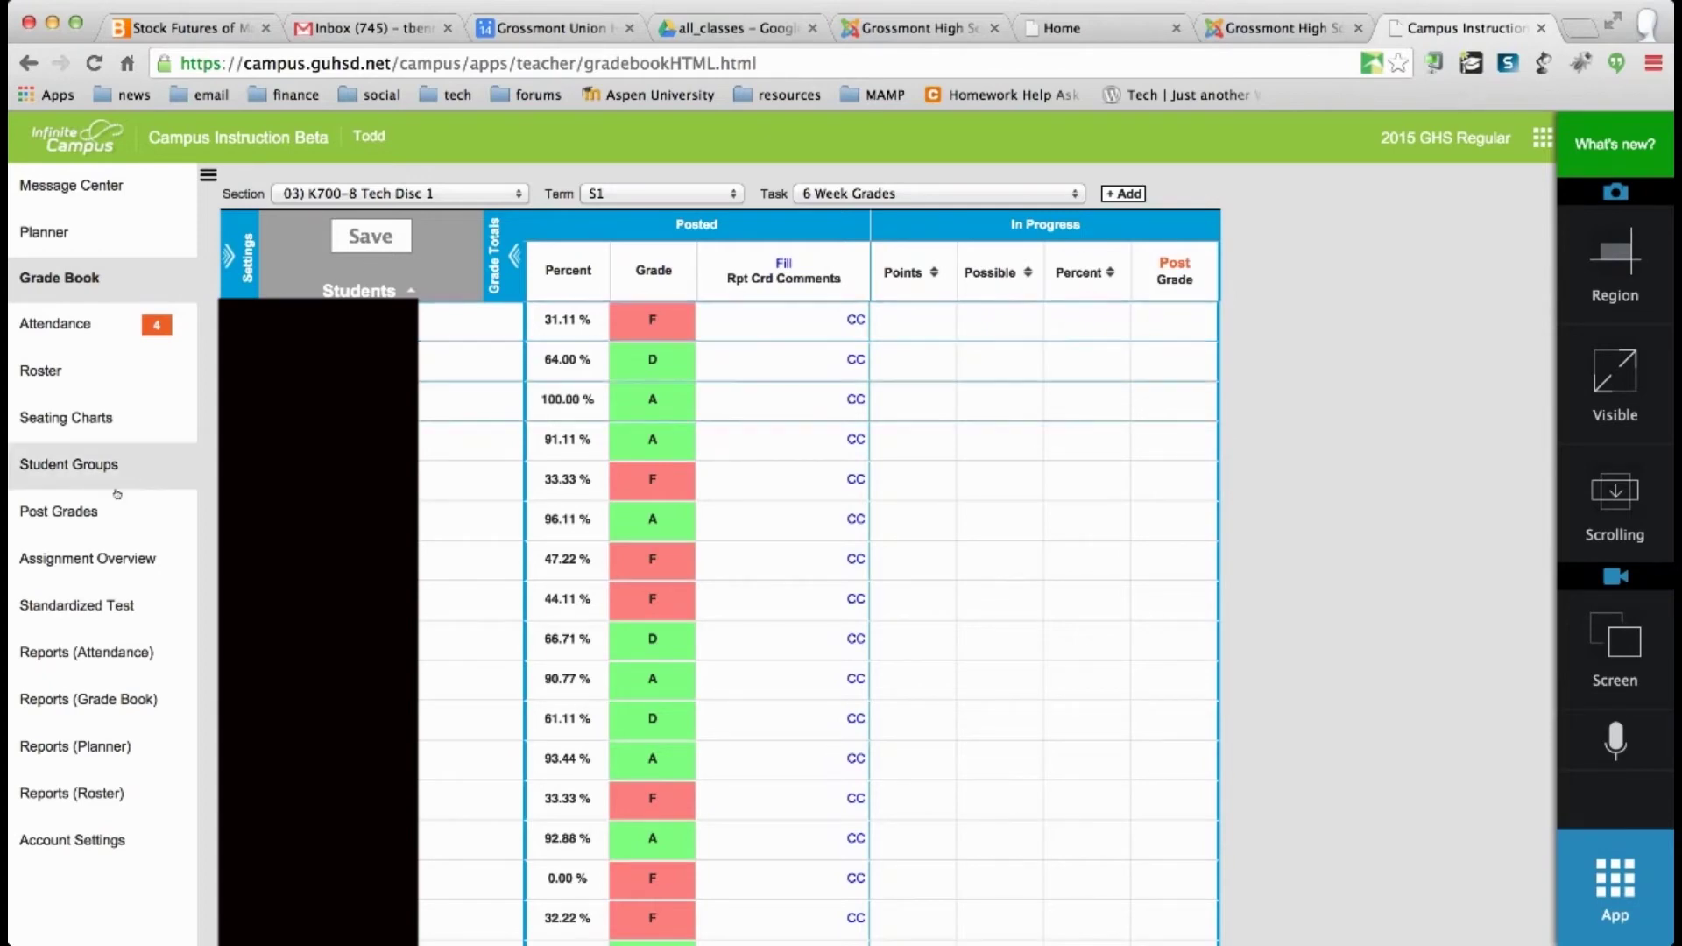
- Open the Post Grades page and display the 6 Week Conduct Grades for section 03) K700-8 Tech Disc 1
{"action": "left_click", "coordinate": [77, 514]}
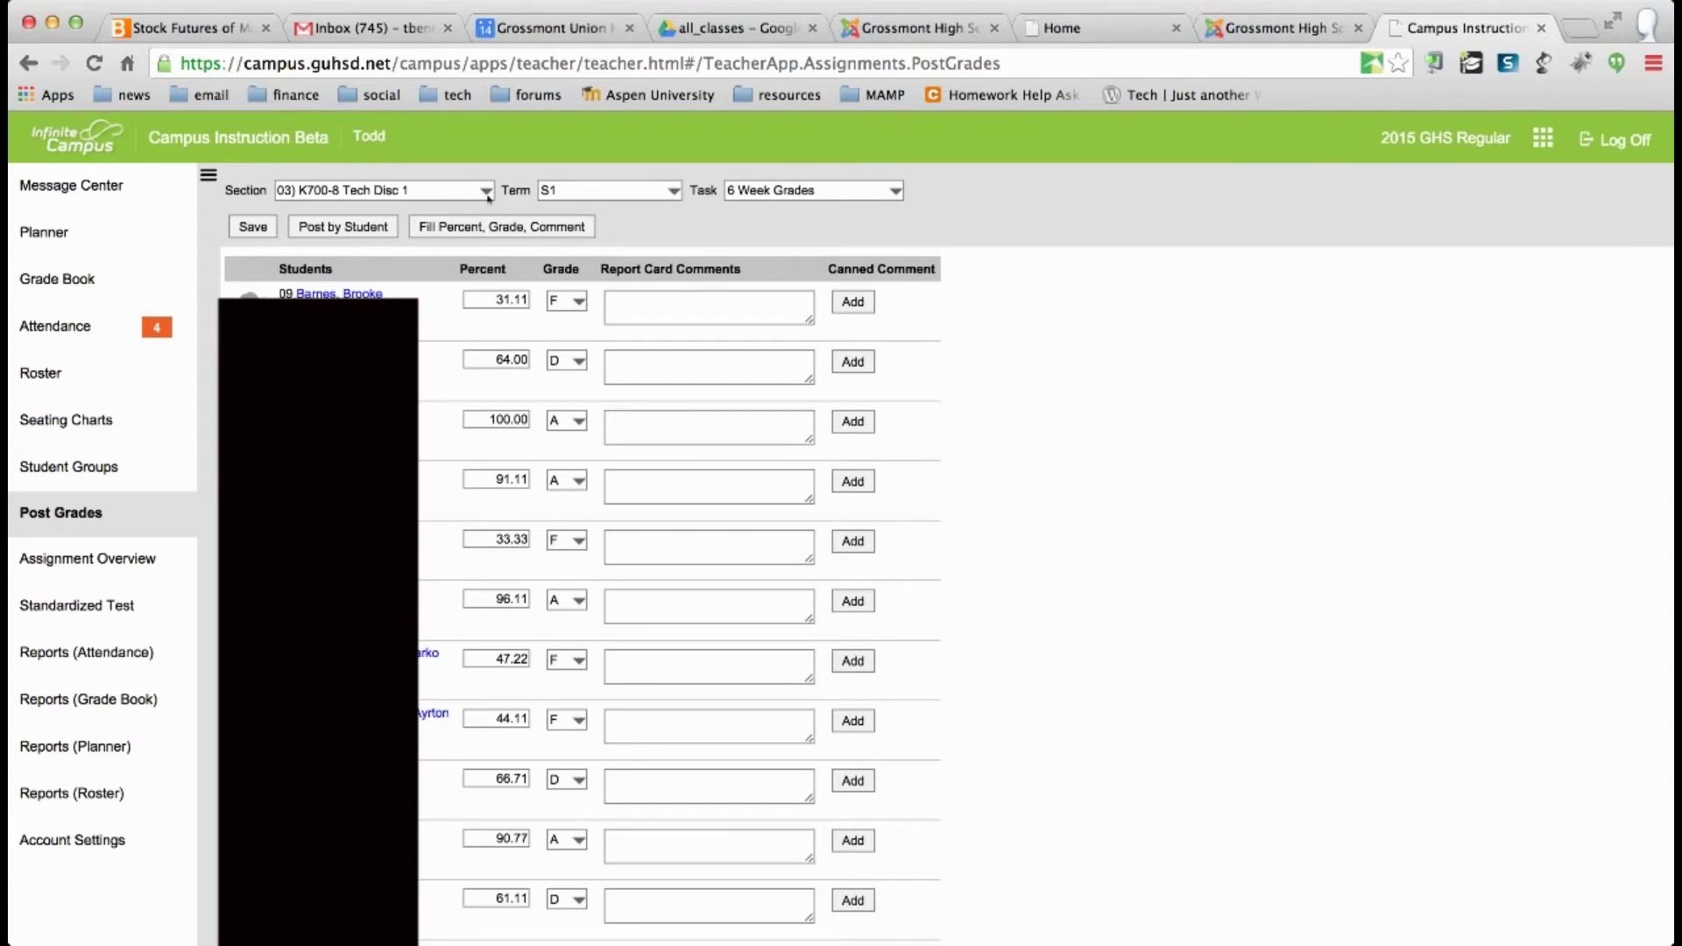
{"action": "left_click", "coordinate": [792, 193]}
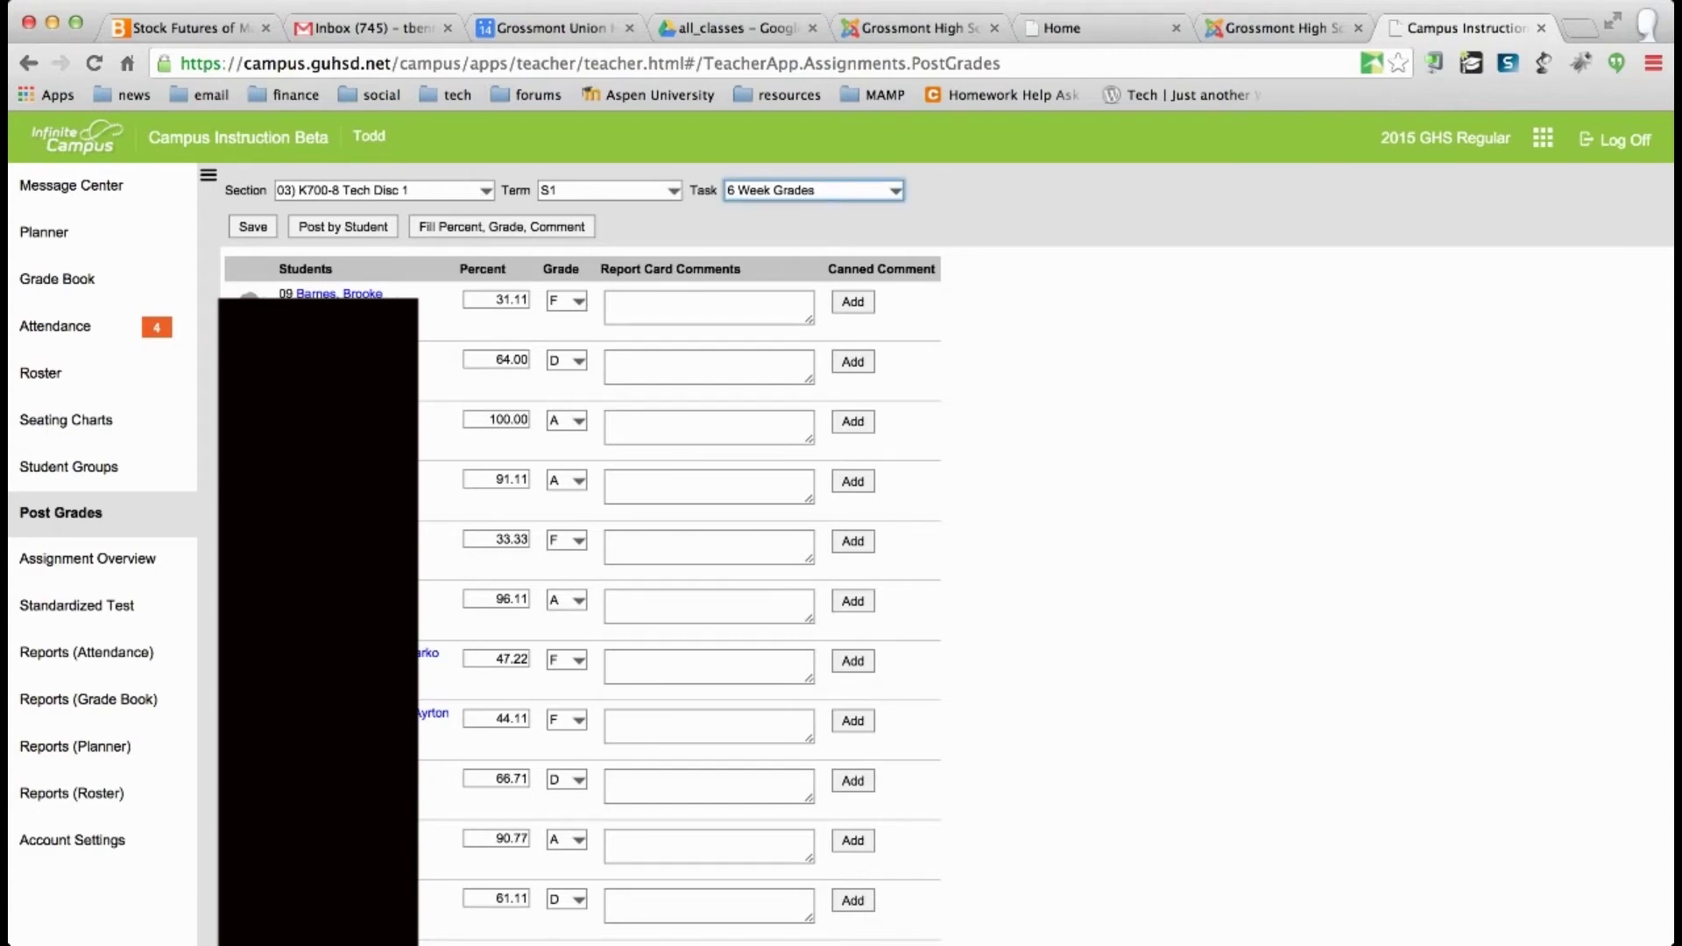
{"action": "key", "text": "Down"}
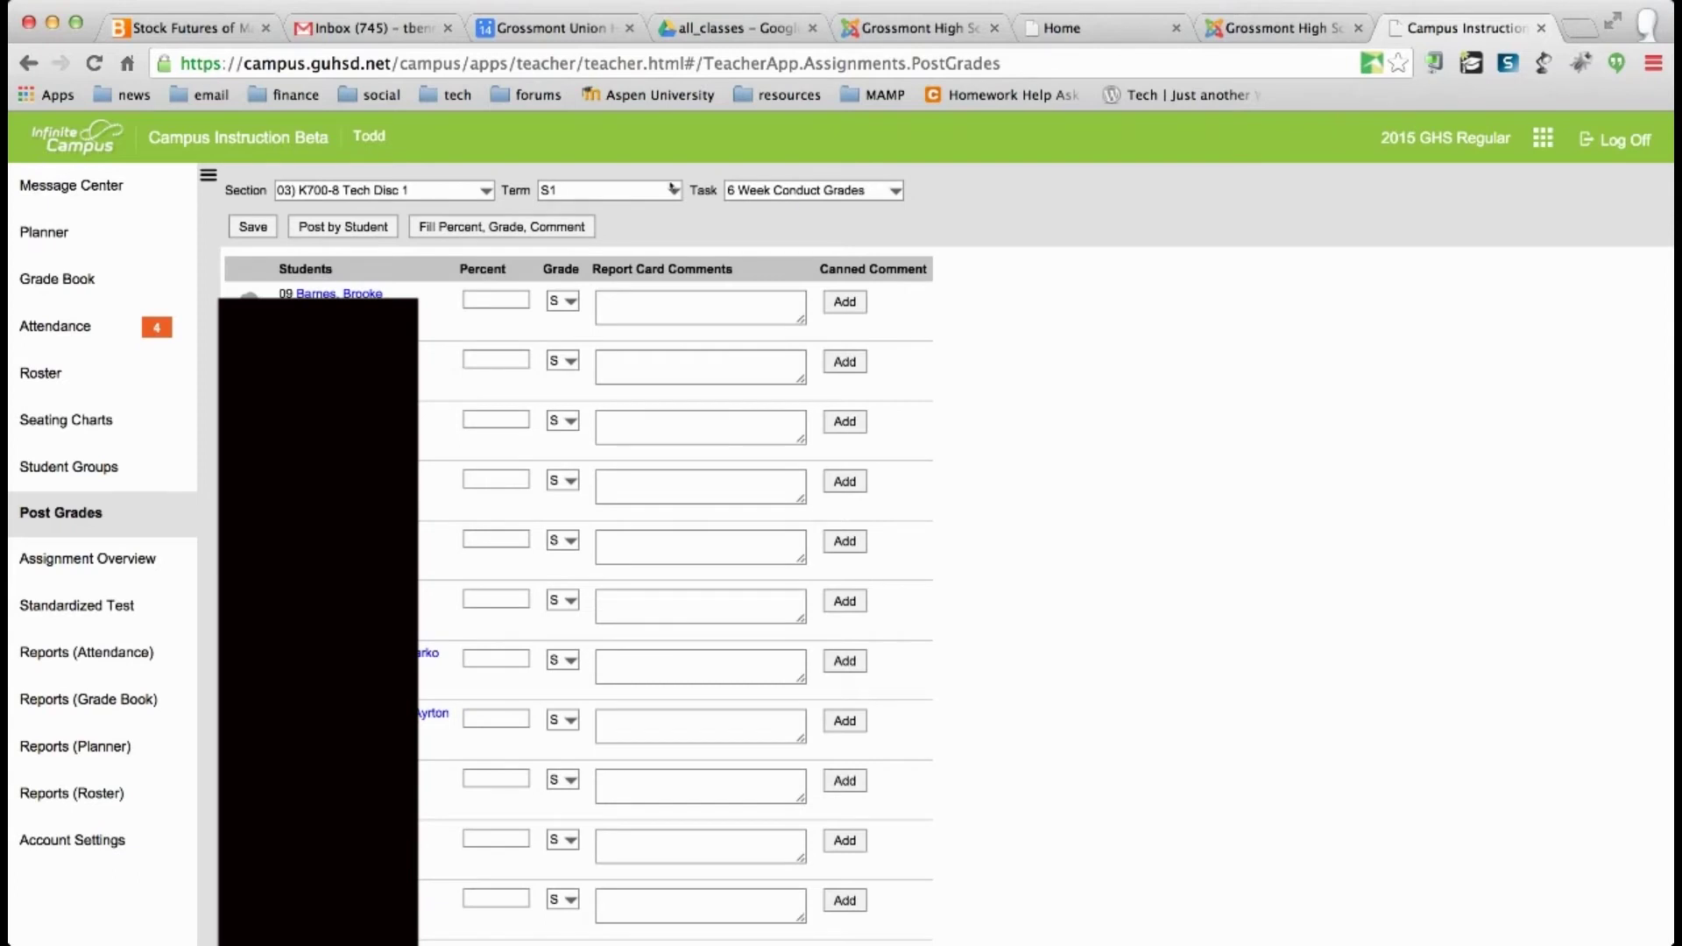
- Display the 6 Week Grades of section 04) K700-9 Tech Disc 1 and return to the grade book
{"action": "left_click", "coordinate": [481, 197]}
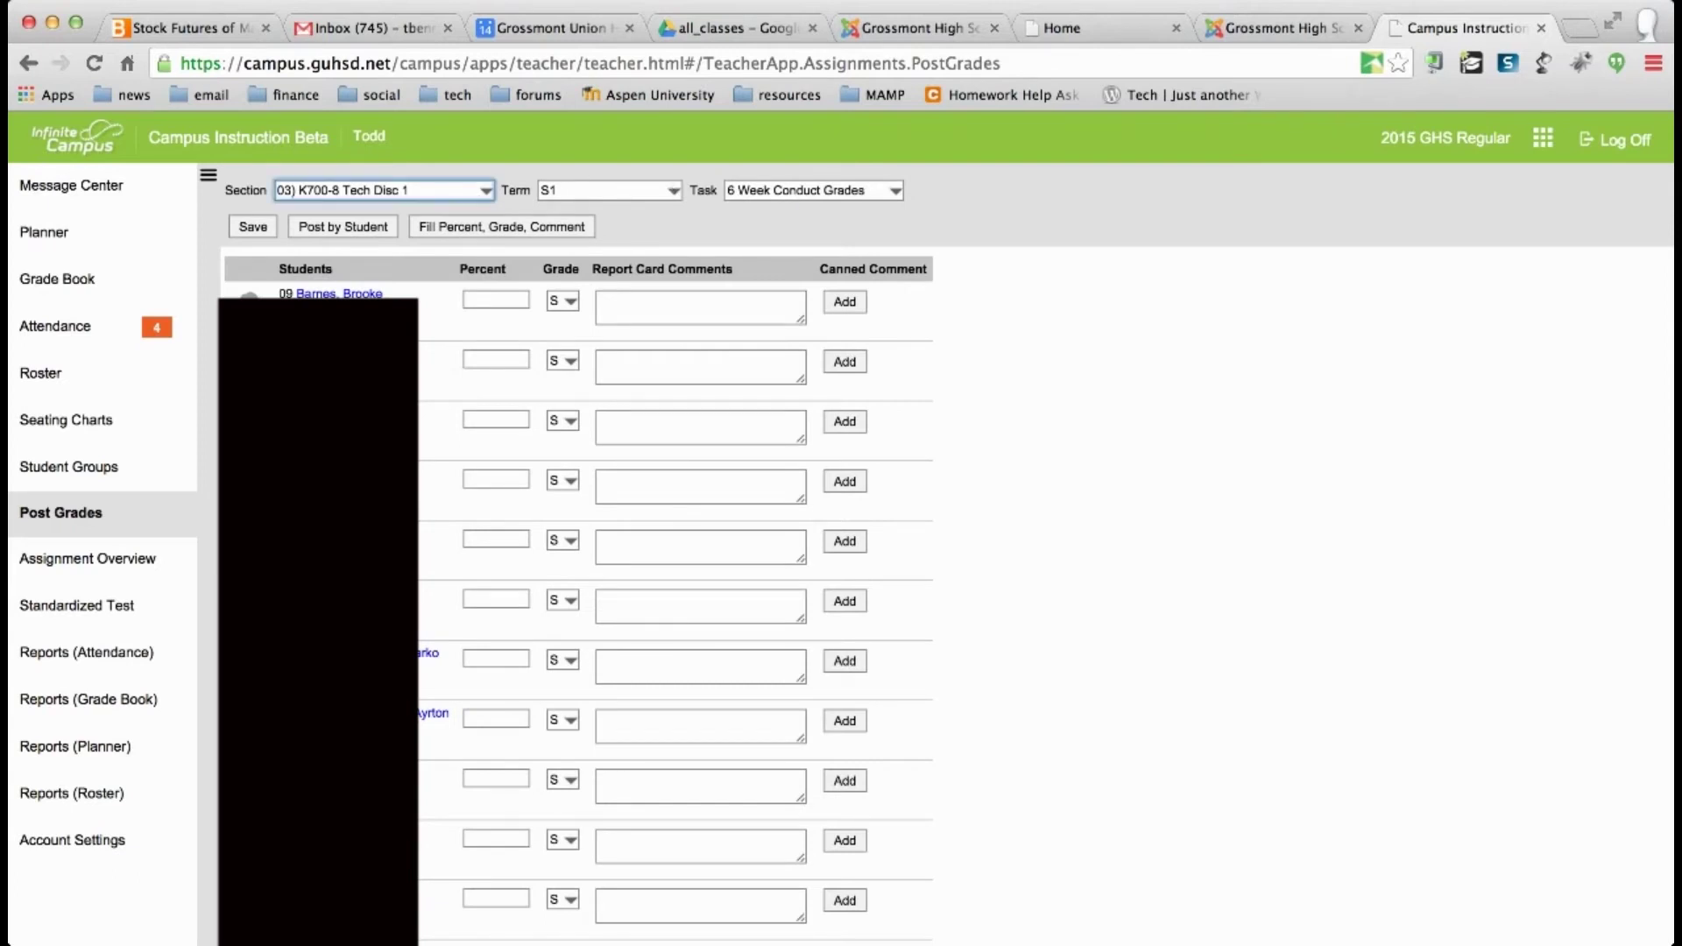
{"action": "key", "text": "Down"}
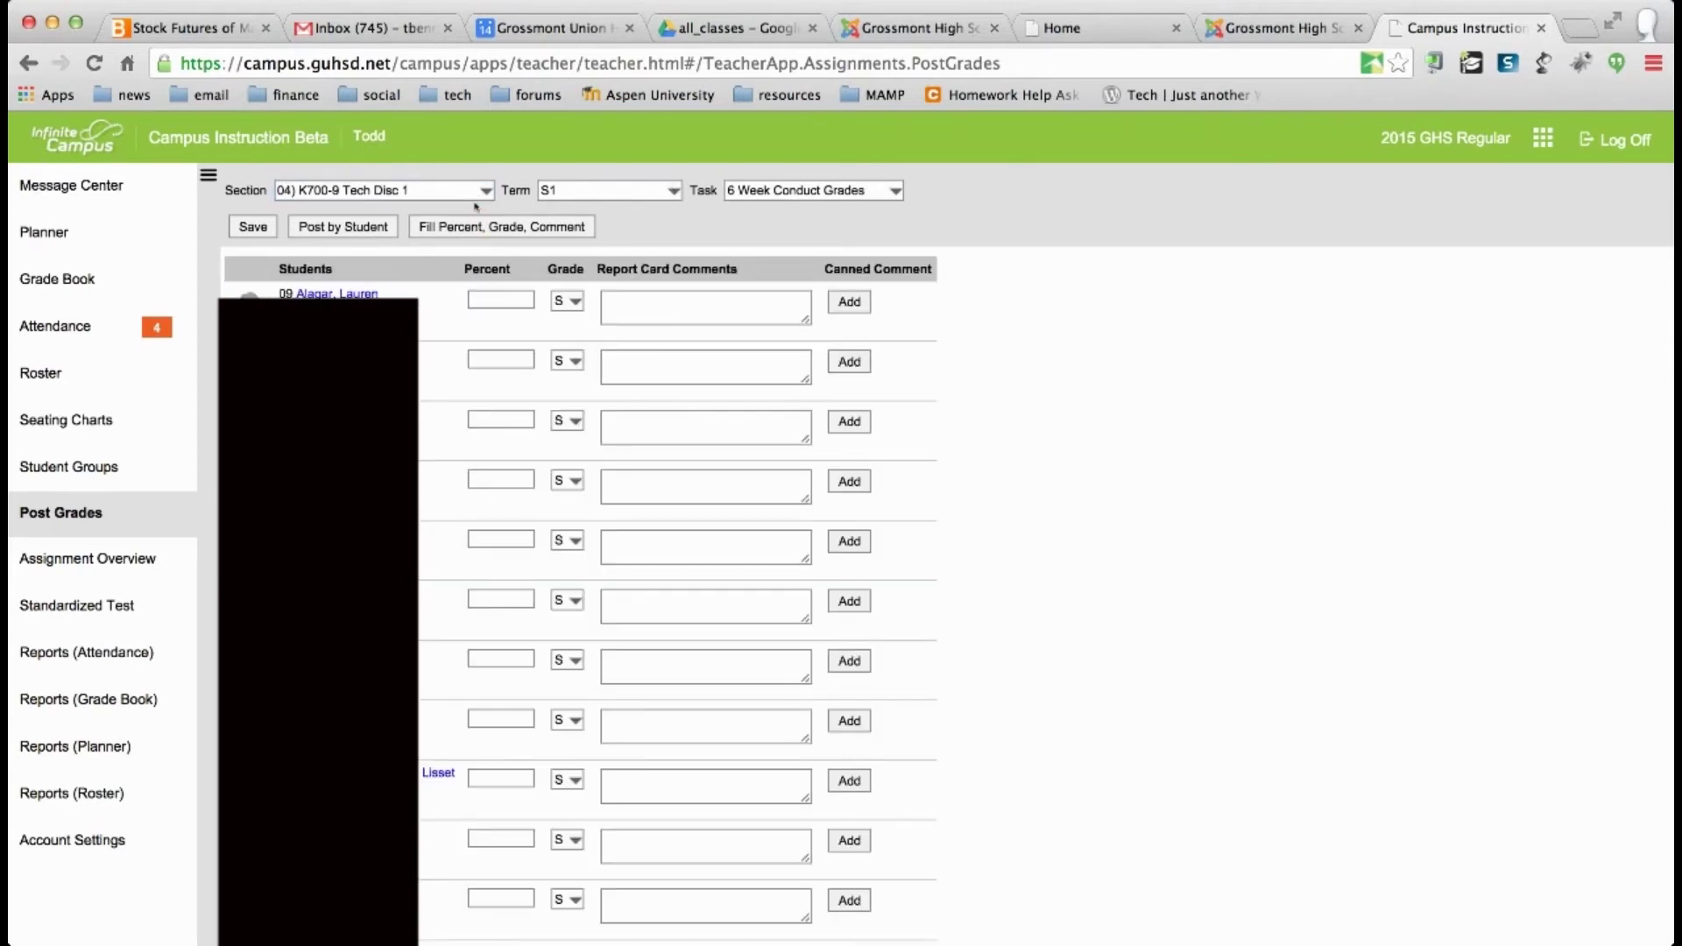
{"action": "left_click", "coordinate": [803, 195]}
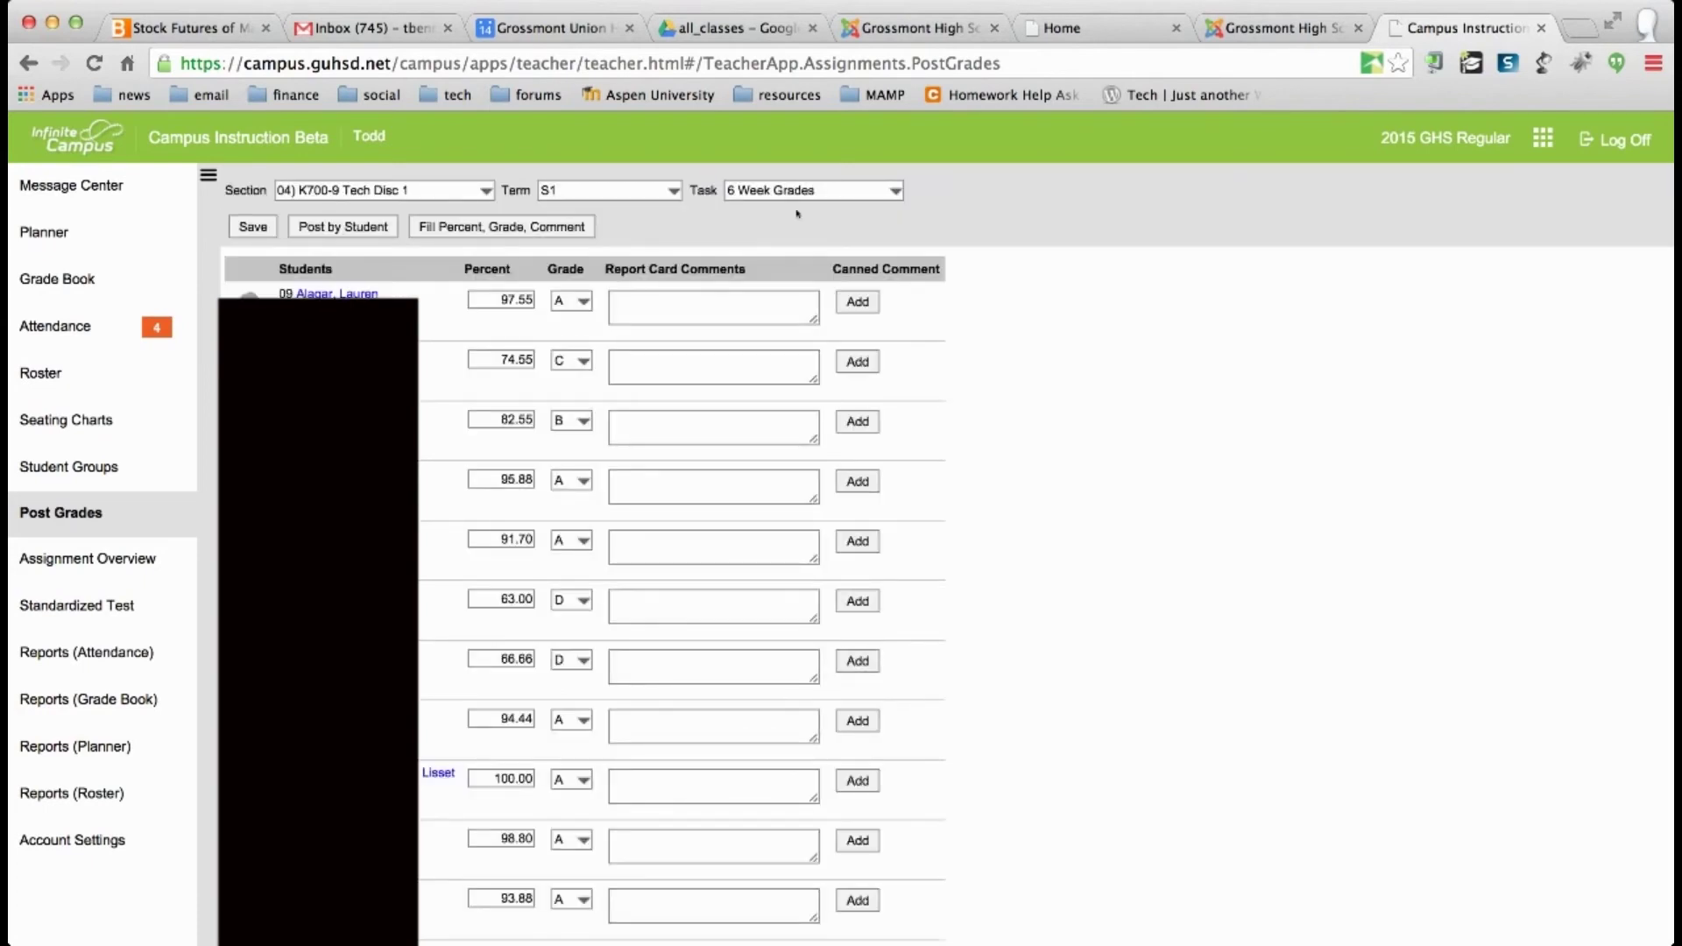
{"action": "left_click", "coordinate": [40, 284]}
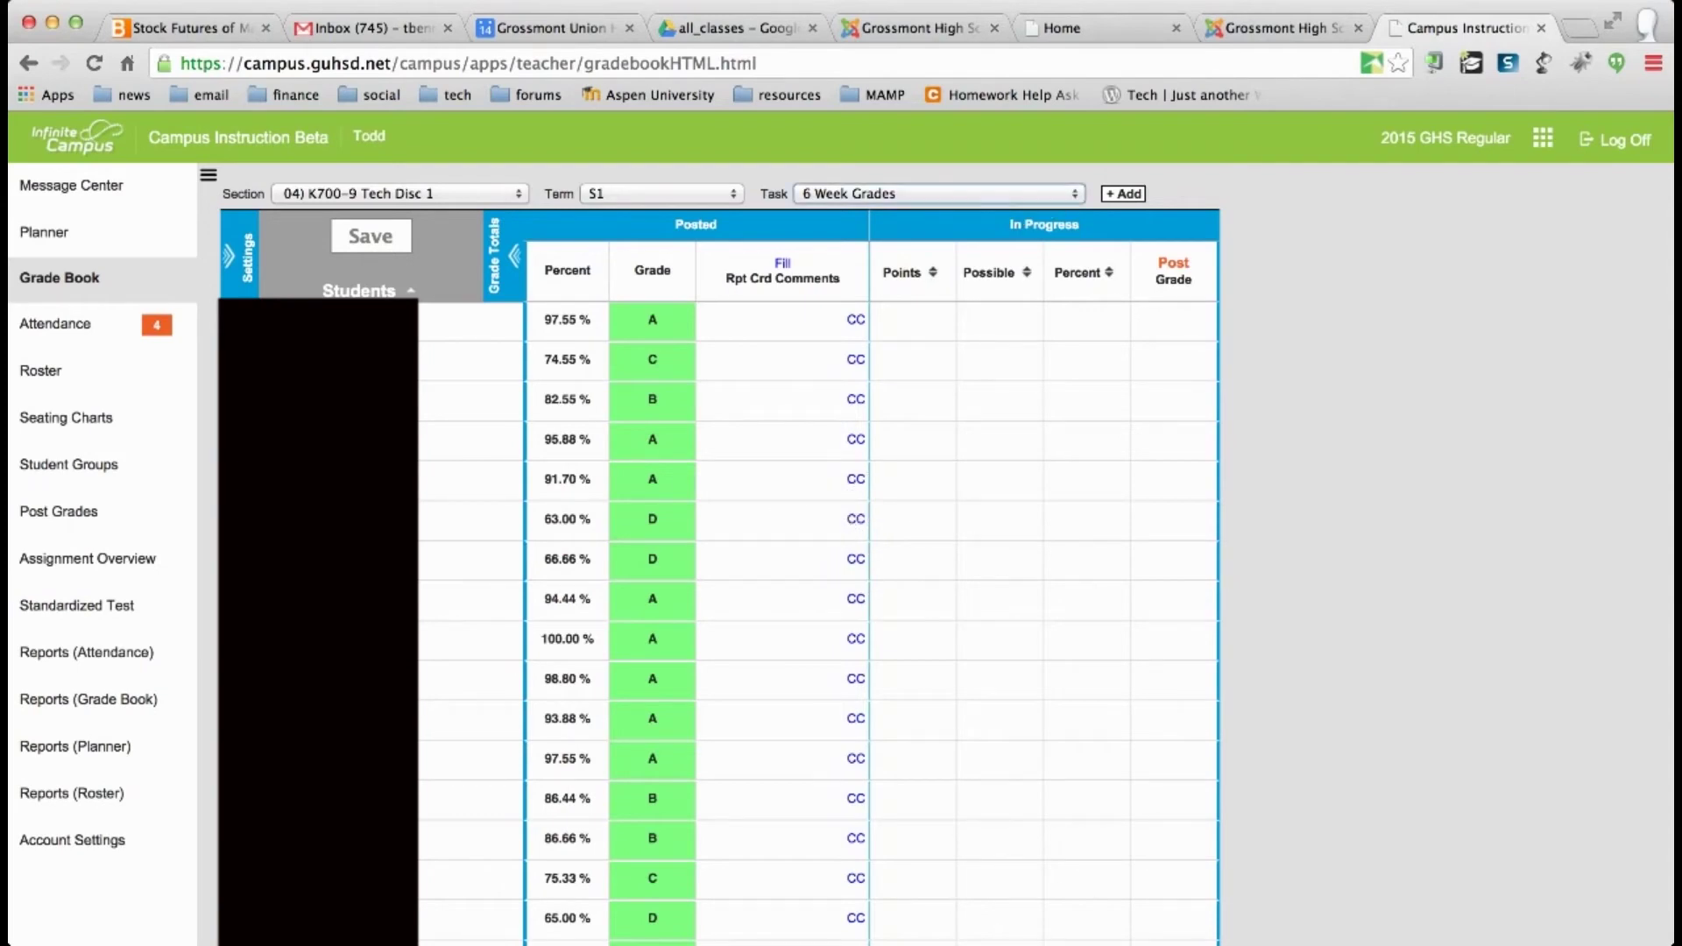
- Display the Final Grades task and review the in-progress grades, category totals and assignment scores of section 04) K700-9 Tech Disc 1
{"action": "left_click", "coordinate": [958, 305]}
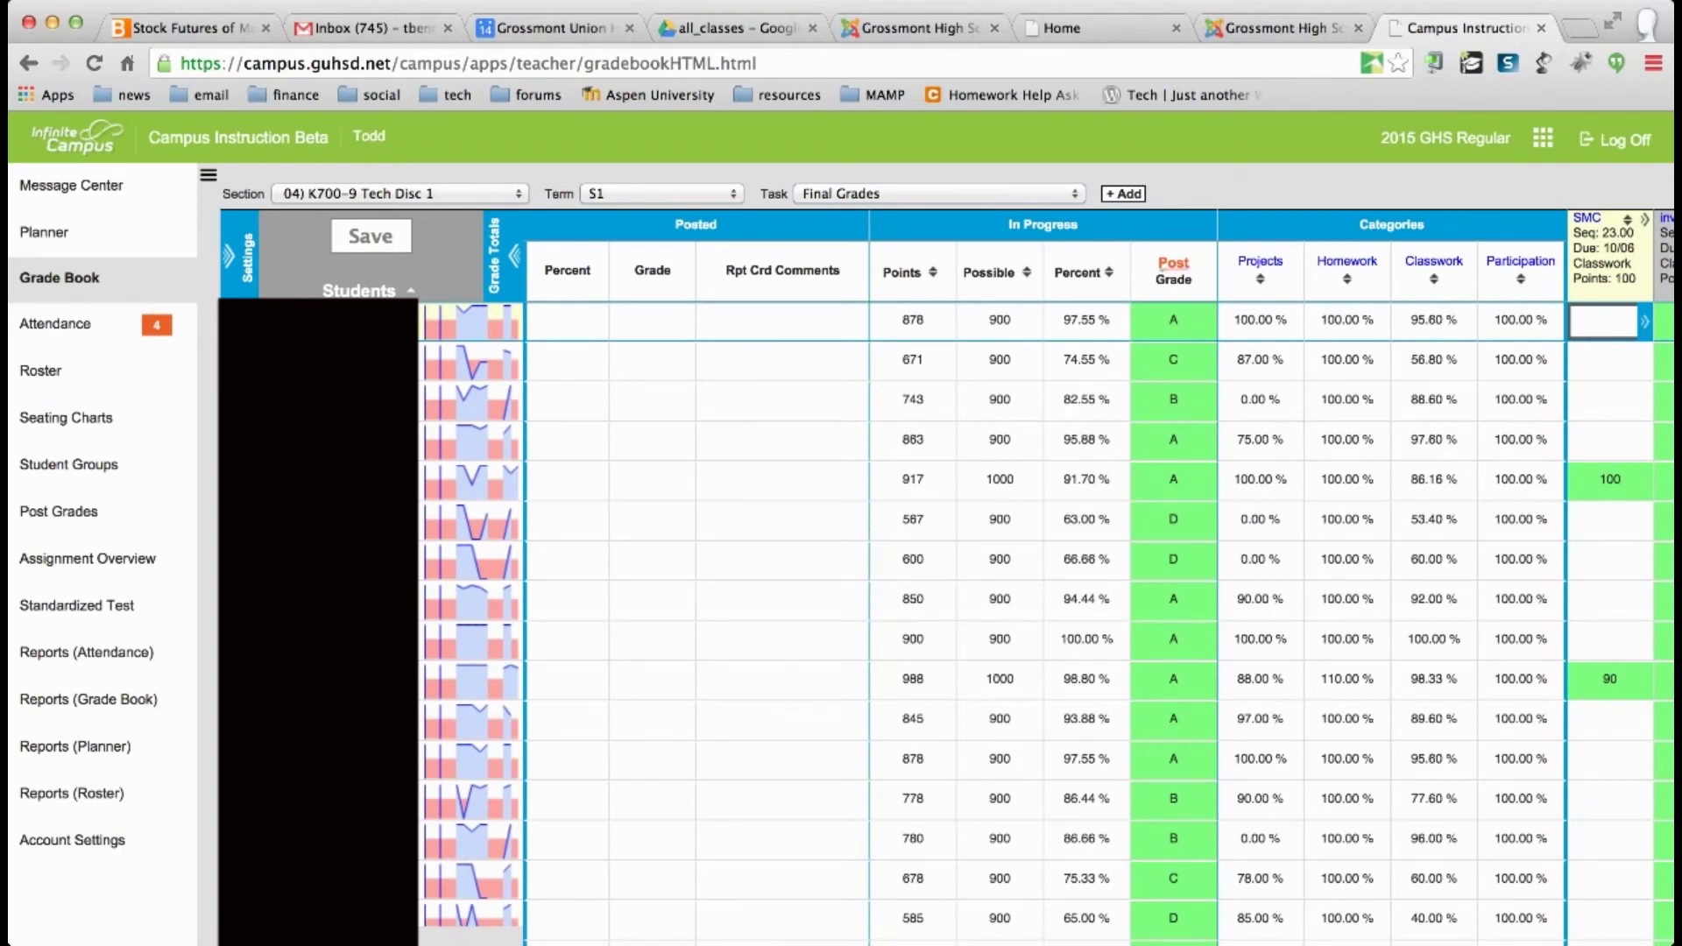
{"action": "scroll", "coordinate": [1422, 539], "scroll_direction": "right", "scroll_amount": 5}
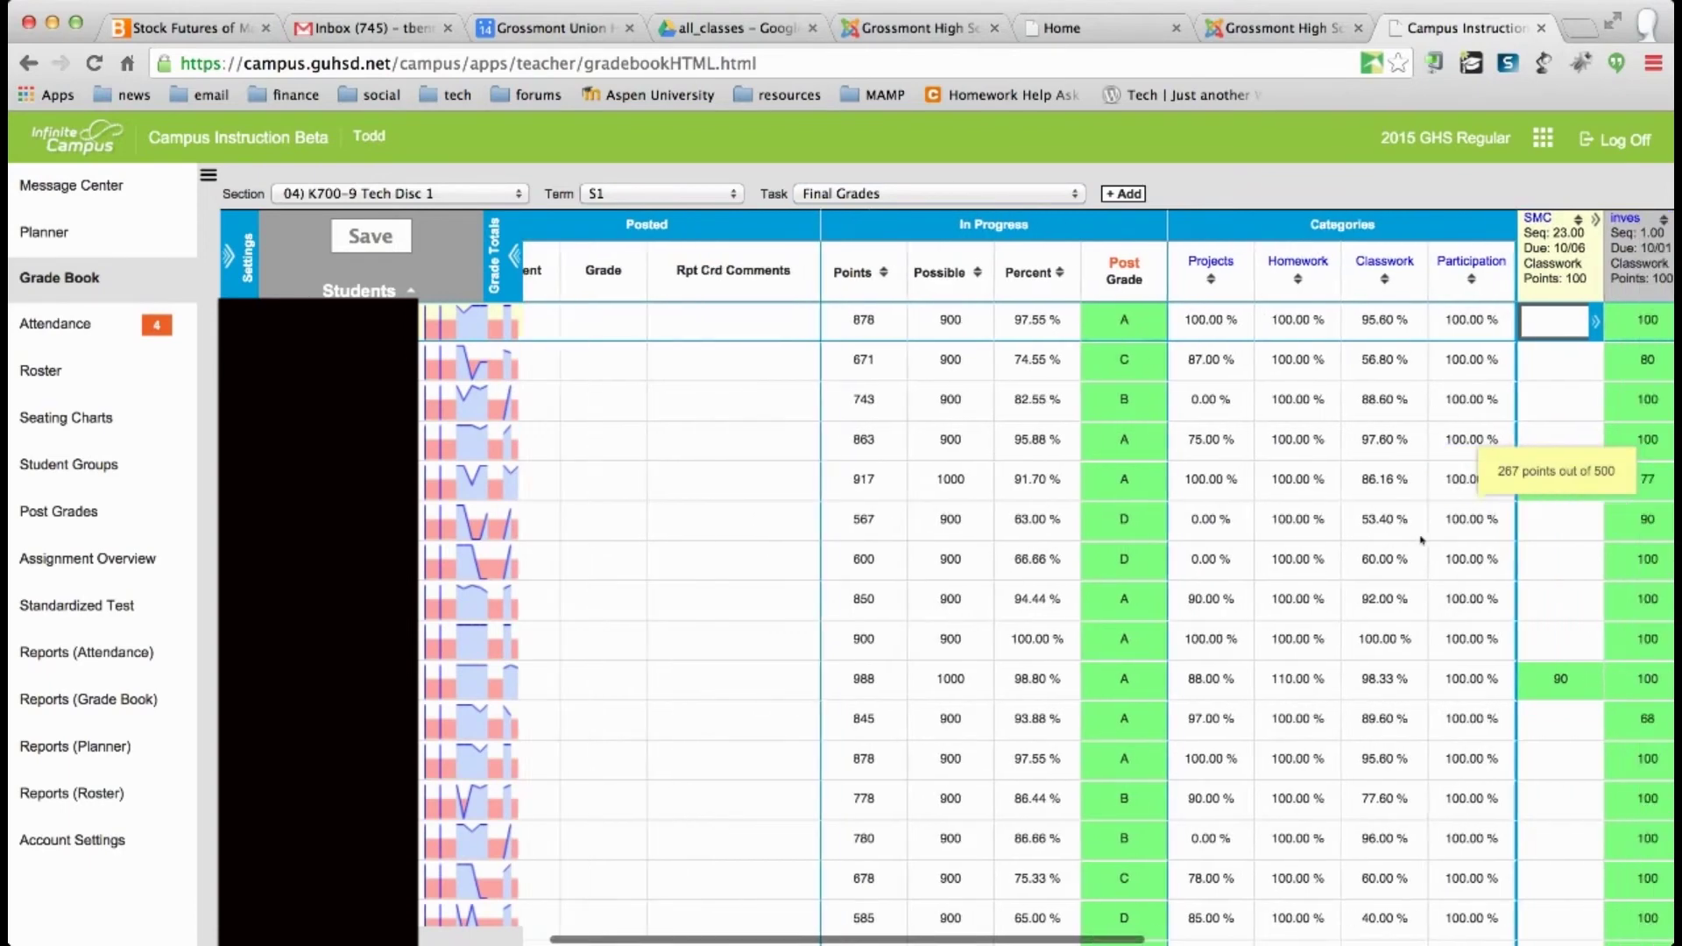
{"action": "scroll", "coordinate": [1422, 539], "scroll_direction": "left", "scroll_amount": 2}
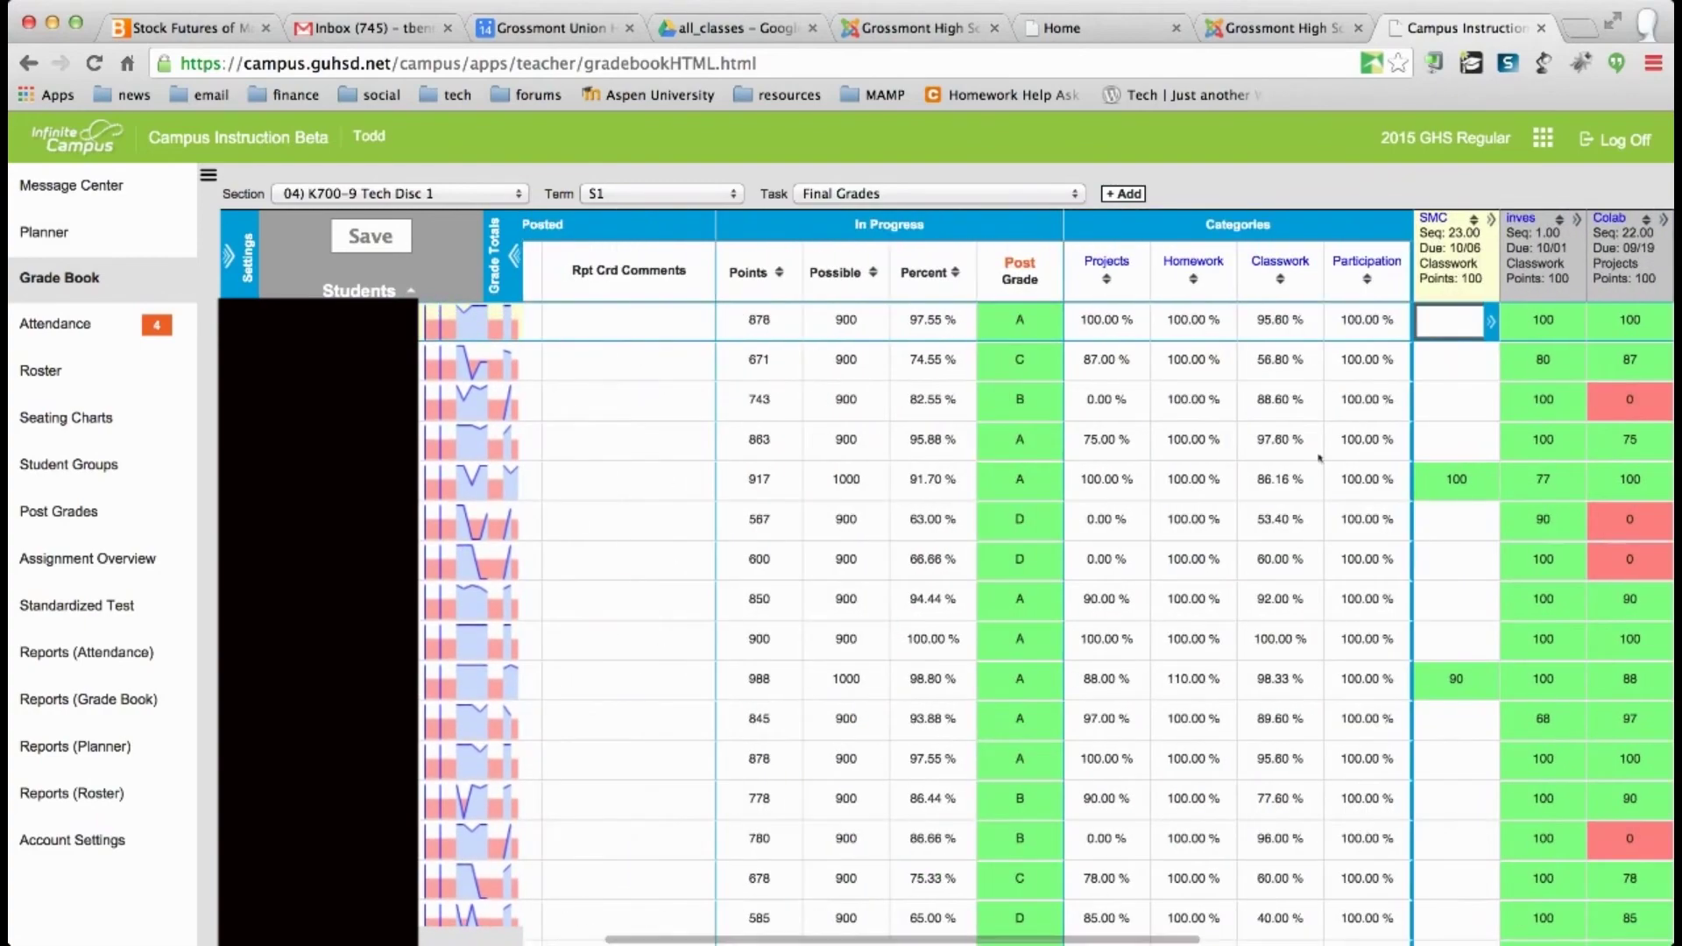
{"action": "scroll", "coordinate": [1095, 578], "scroll_direction": "right", "scroll_amount": 10}
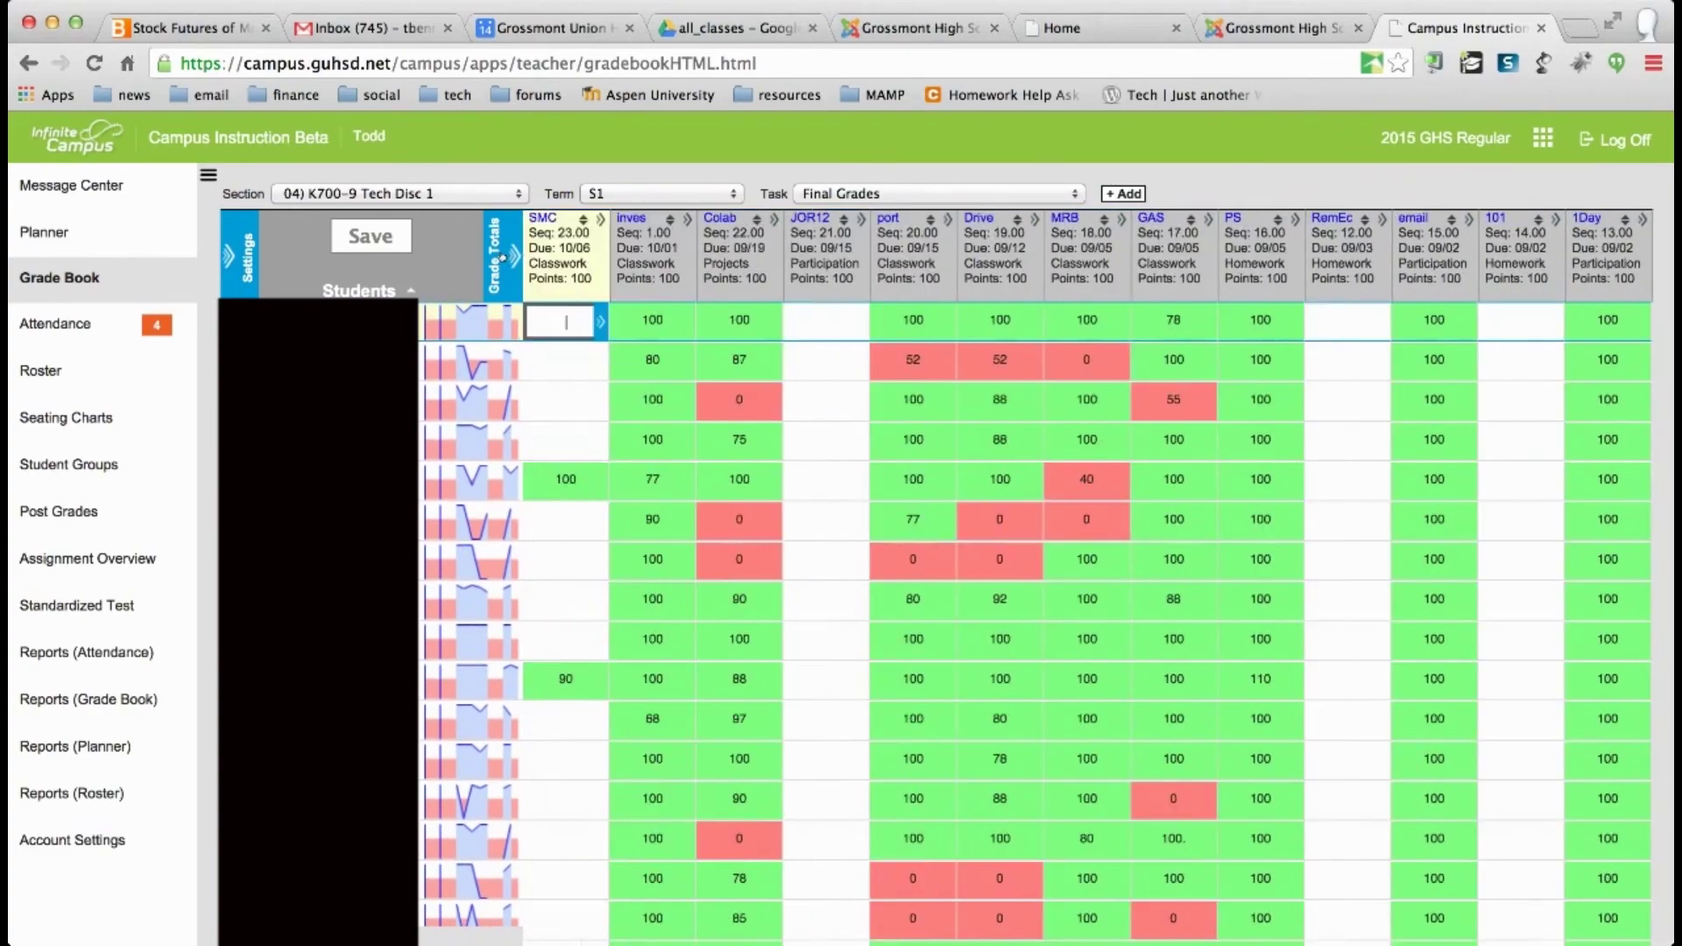
{"action": "left_click", "coordinate": [515, 256]}
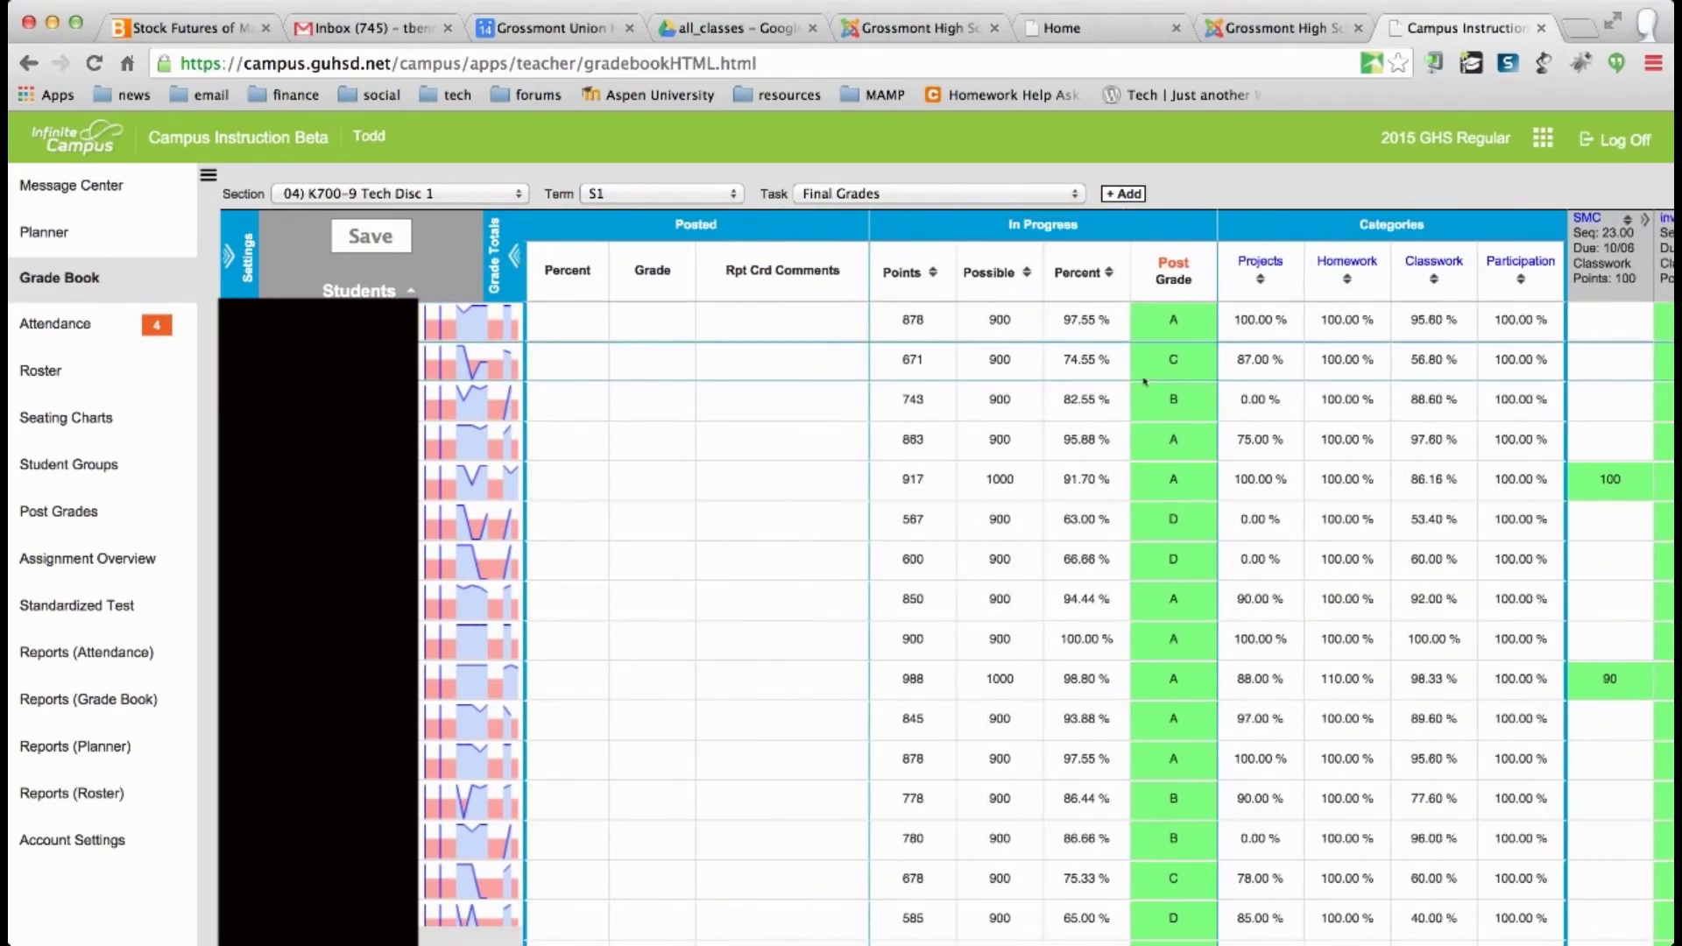
{"action": "scroll", "coordinate": [1173, 508], "scroll_direction": "down", "scroll_amount": 5}
{"action": "scroll", "coordinate": [1173, 508], "scroll_direction": "up", "scroll_amount": 5}
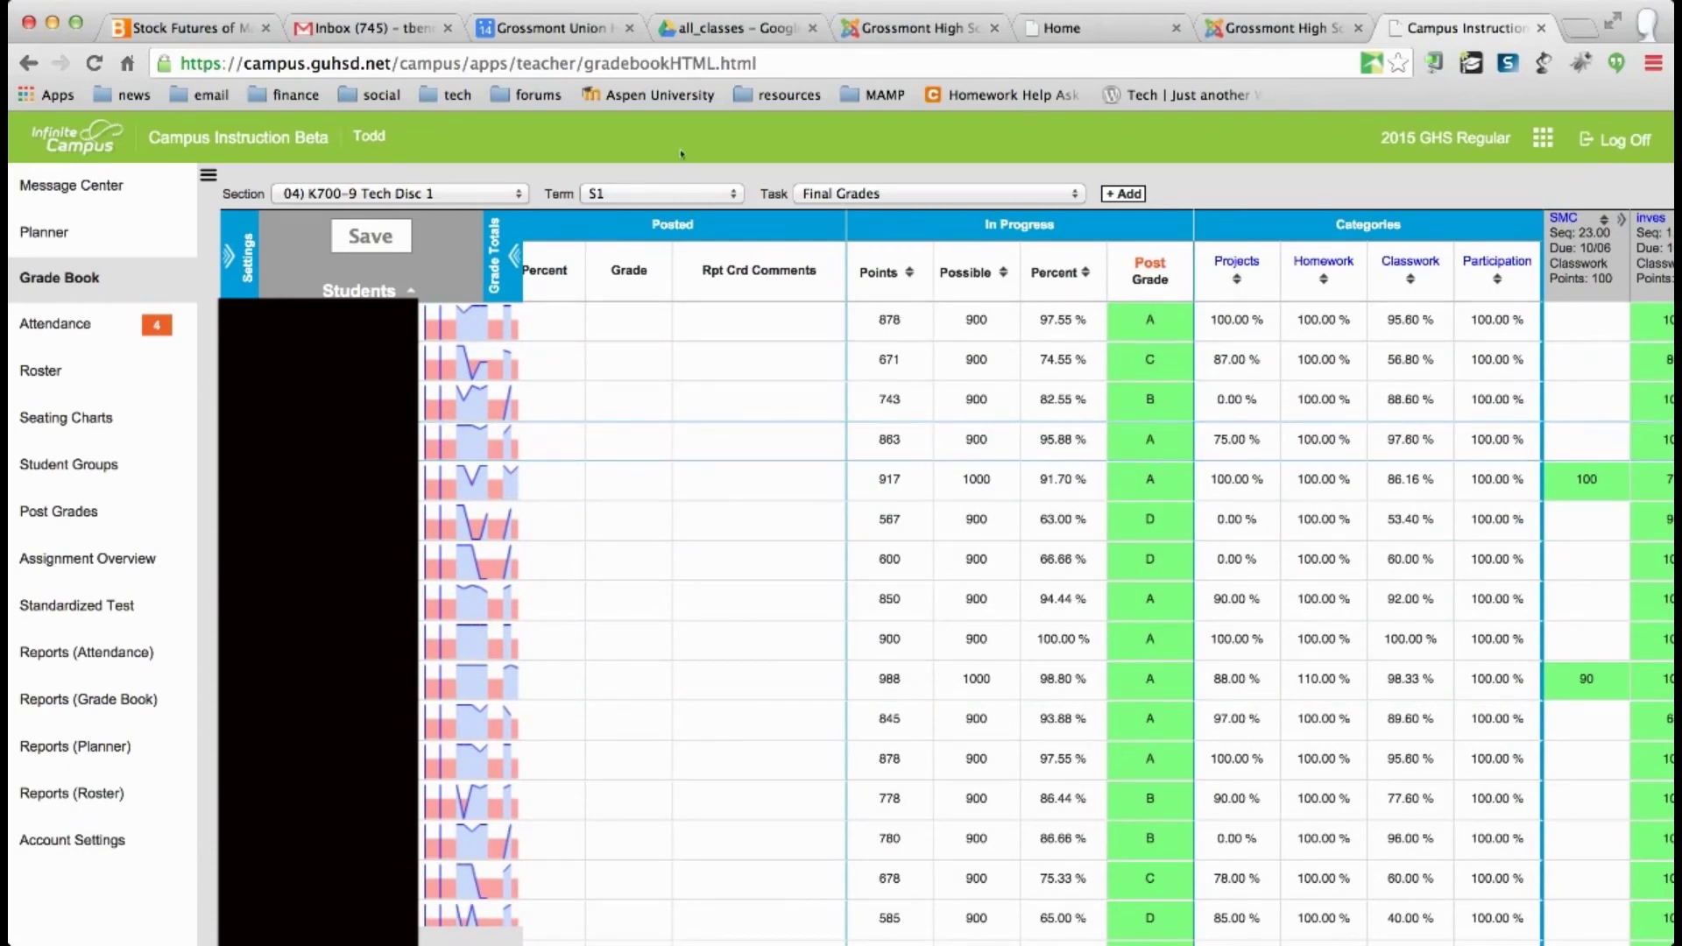
- Save the grade calculation options for all tasks with In Progress Grade and the GUHSD Grading Scale, and collapse the settings
{"action": "left_click", "coordinate": [249, 256]}
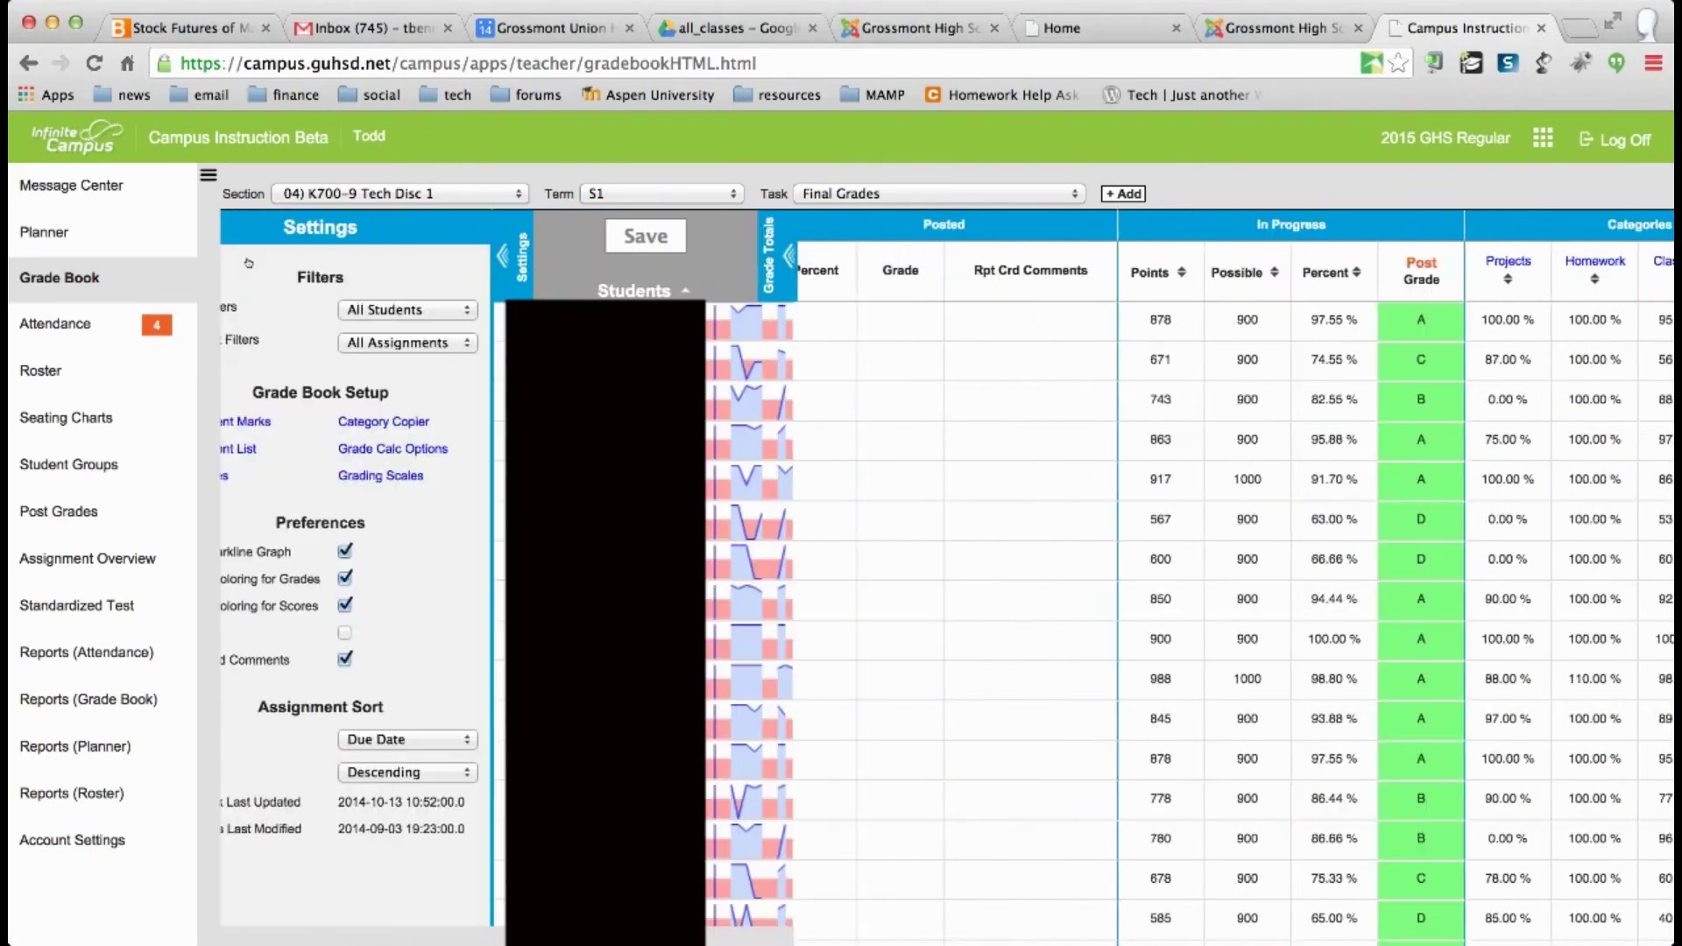
{"action": "left_click", "coordinate": [479, 450]}
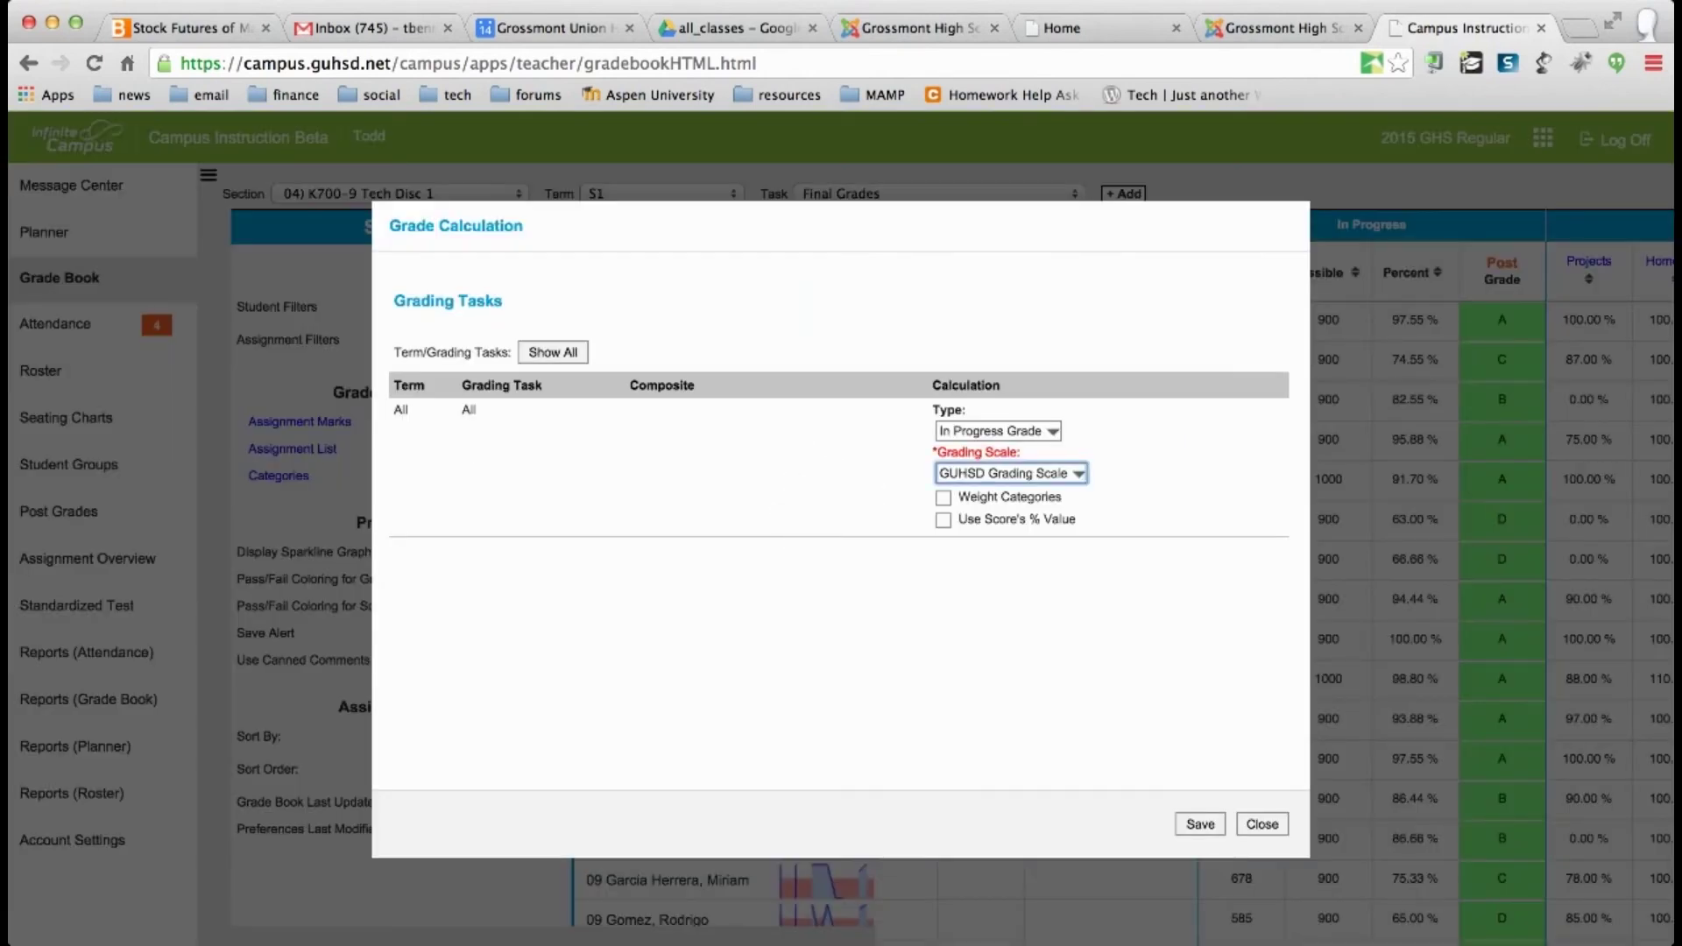
{"action": "left_click", "coordinate": [1196, 823]}
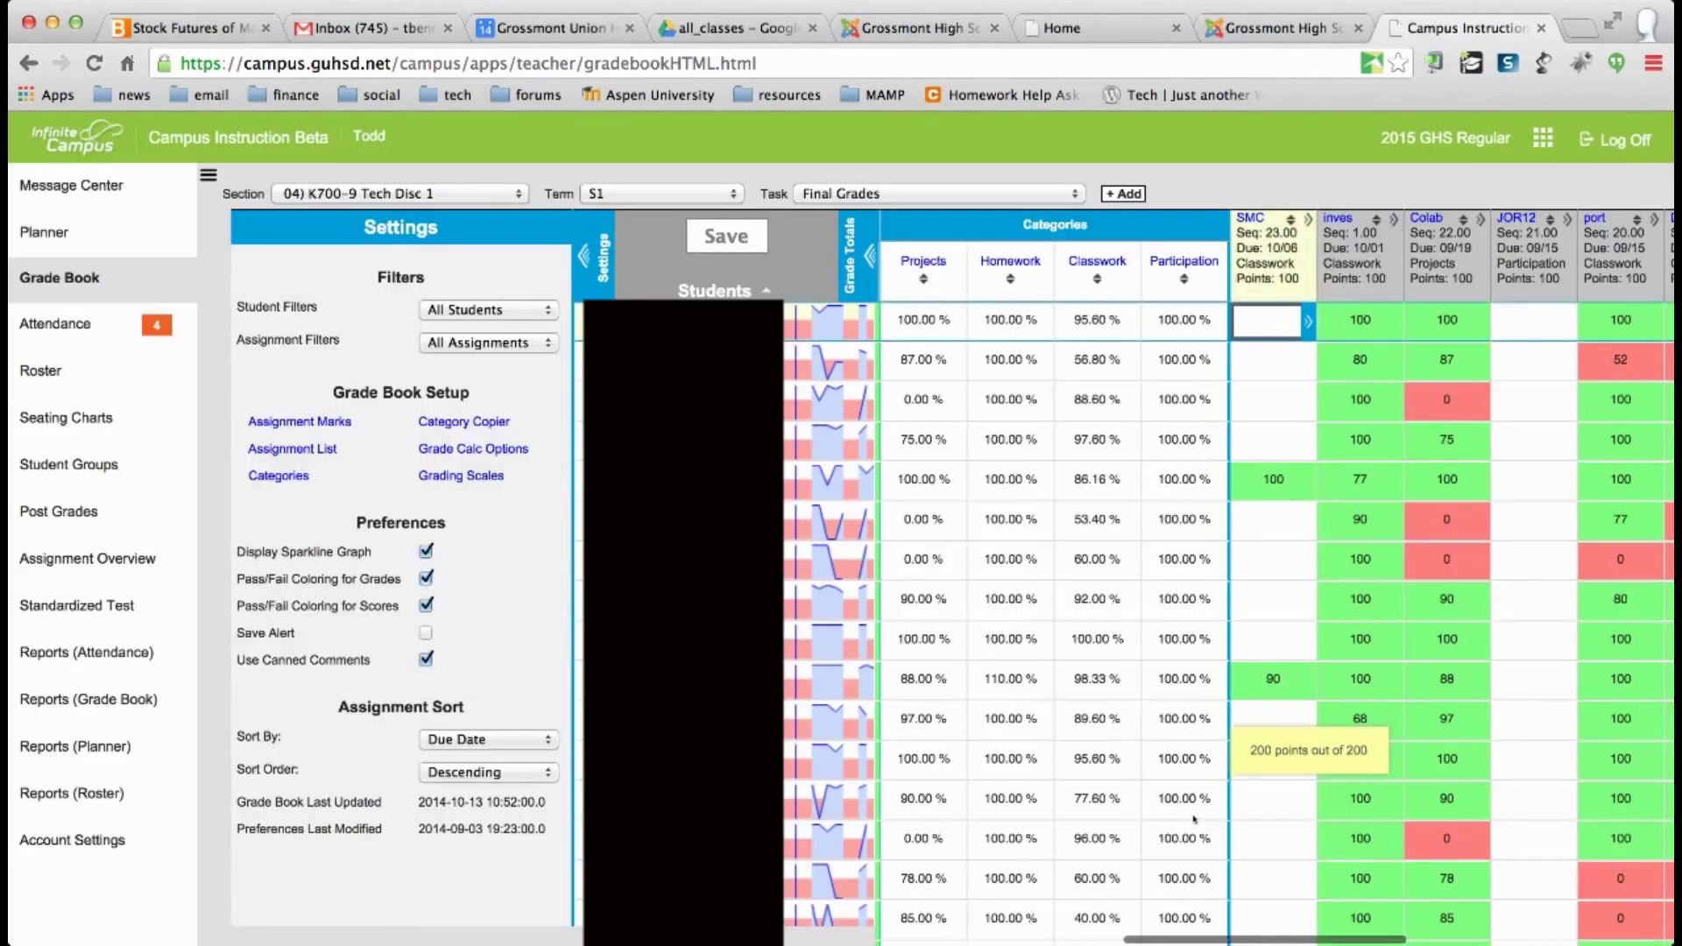
{"action": "left_click", "coordinate": [595, 243]}
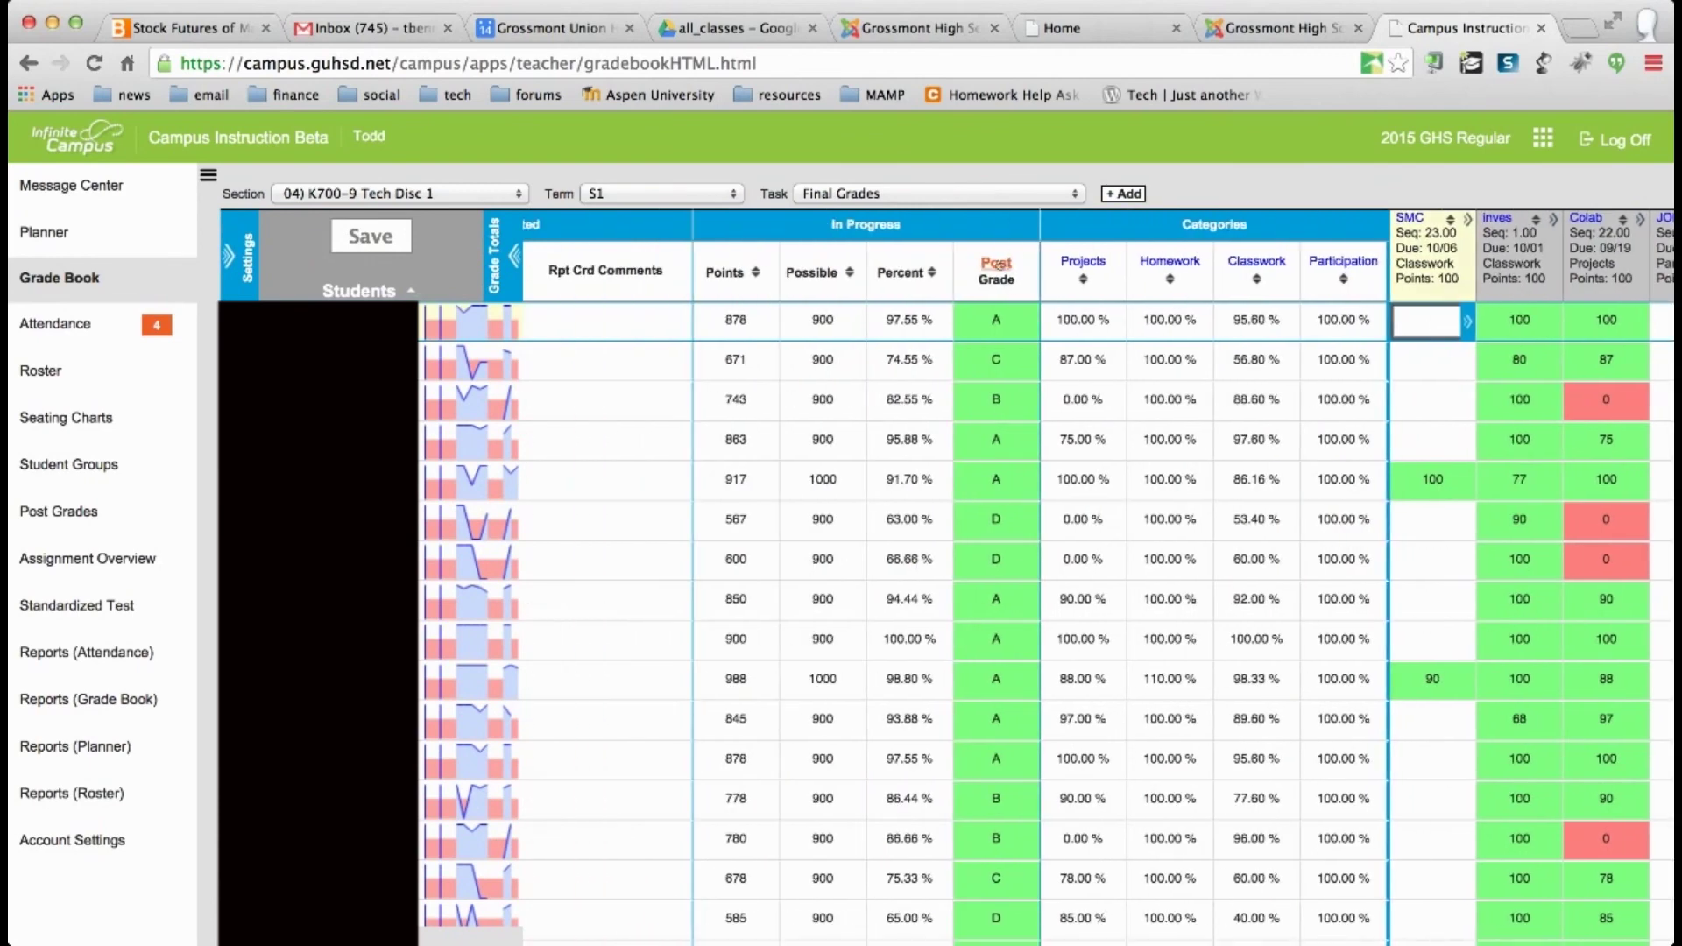
- Try to post the in-progress Final Grades to the 6 Week Grades task for term S1
{"action": "left_click", "coordinate": [998, 264]}
{"action": "left_click", "coordinate": [716, 579]}
{"action": "left_click", "coordinate": [685, 619]}
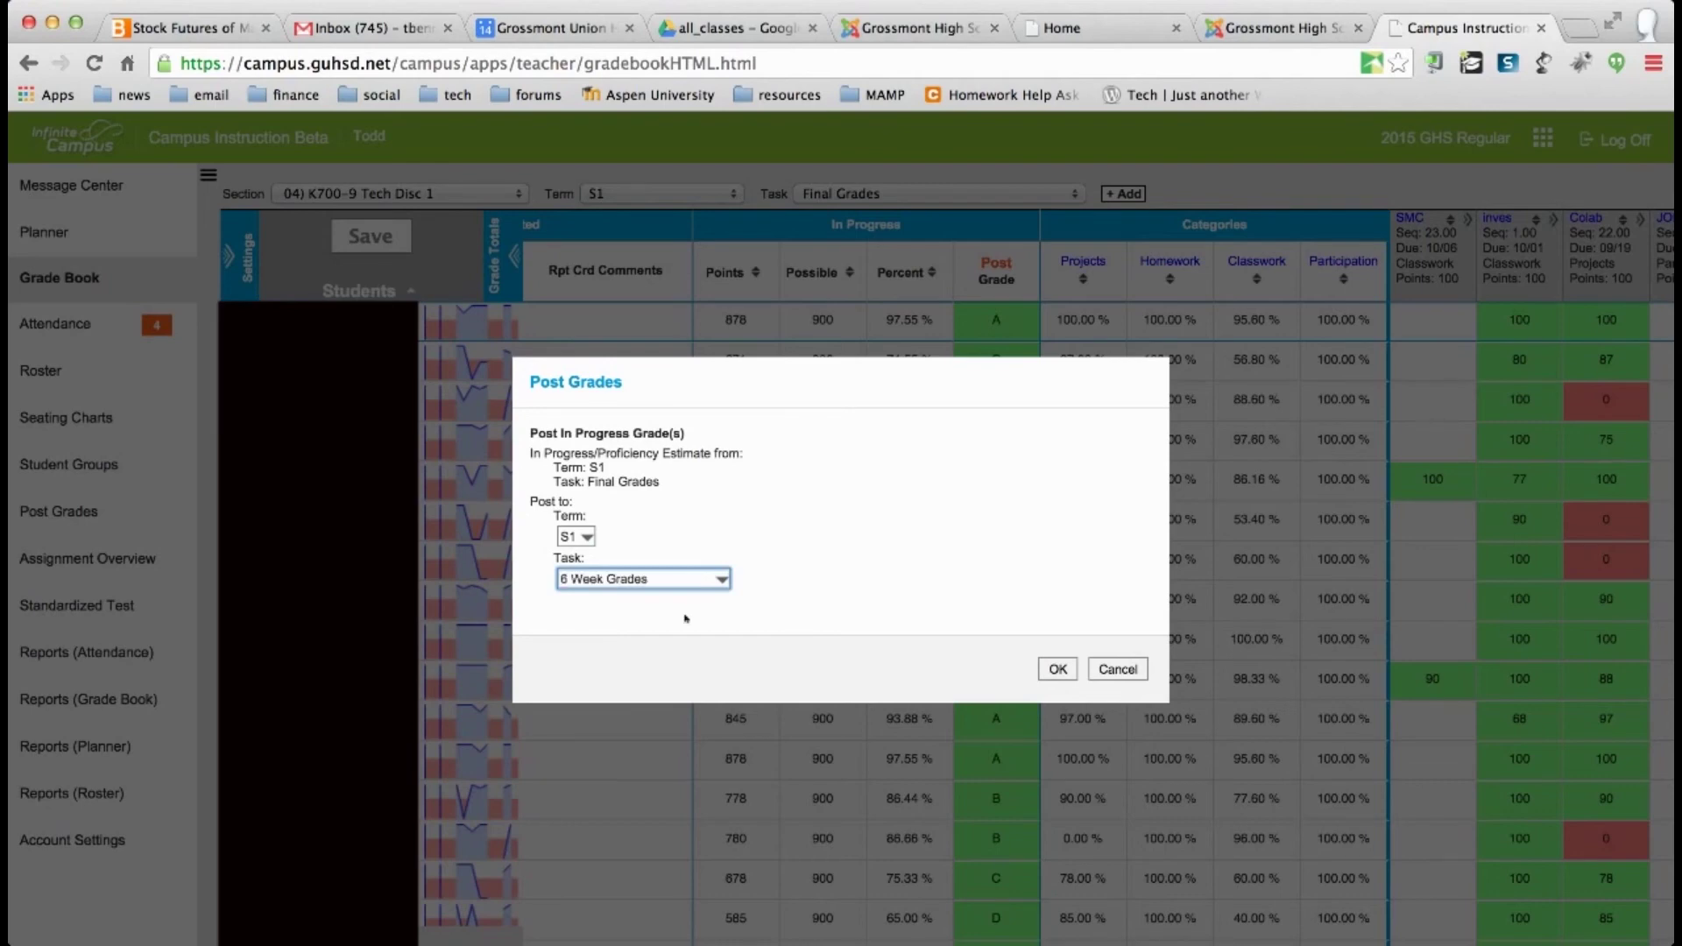
{"action": "left_click", "coordinate": [1057, 669]}
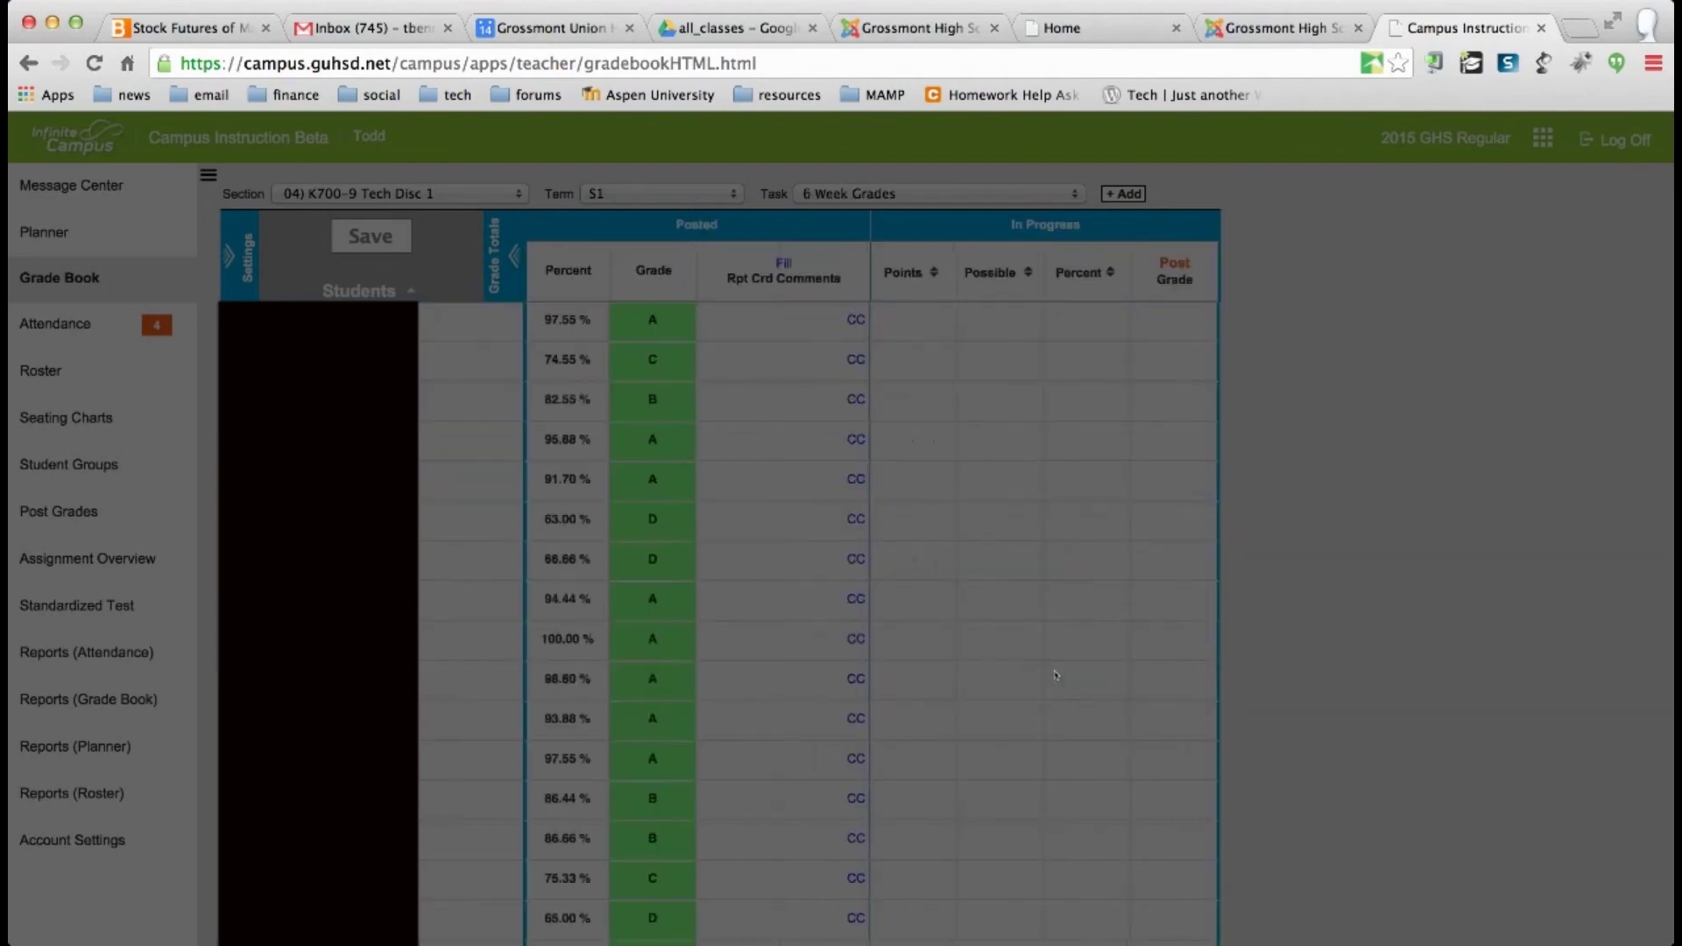
{"action": "left_click", "coordinate": [1129, 666]}
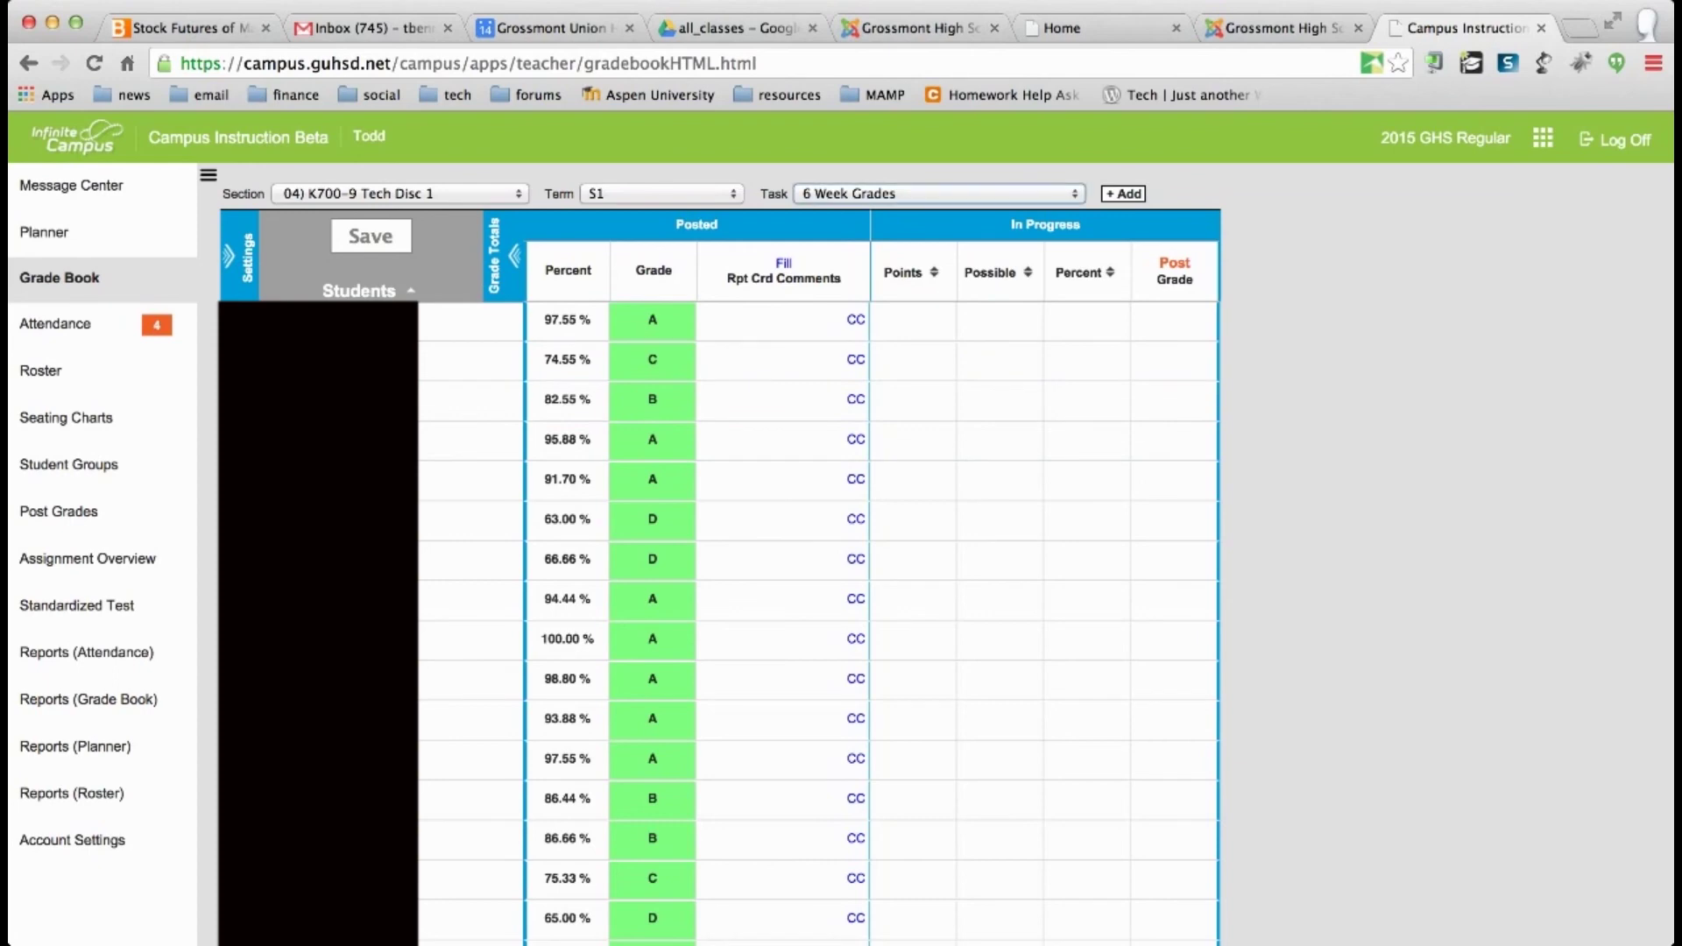
- Display the 6 Week Conduct Grades task for the section
{"action": "left_click", "coordinate": [1069, 222]}
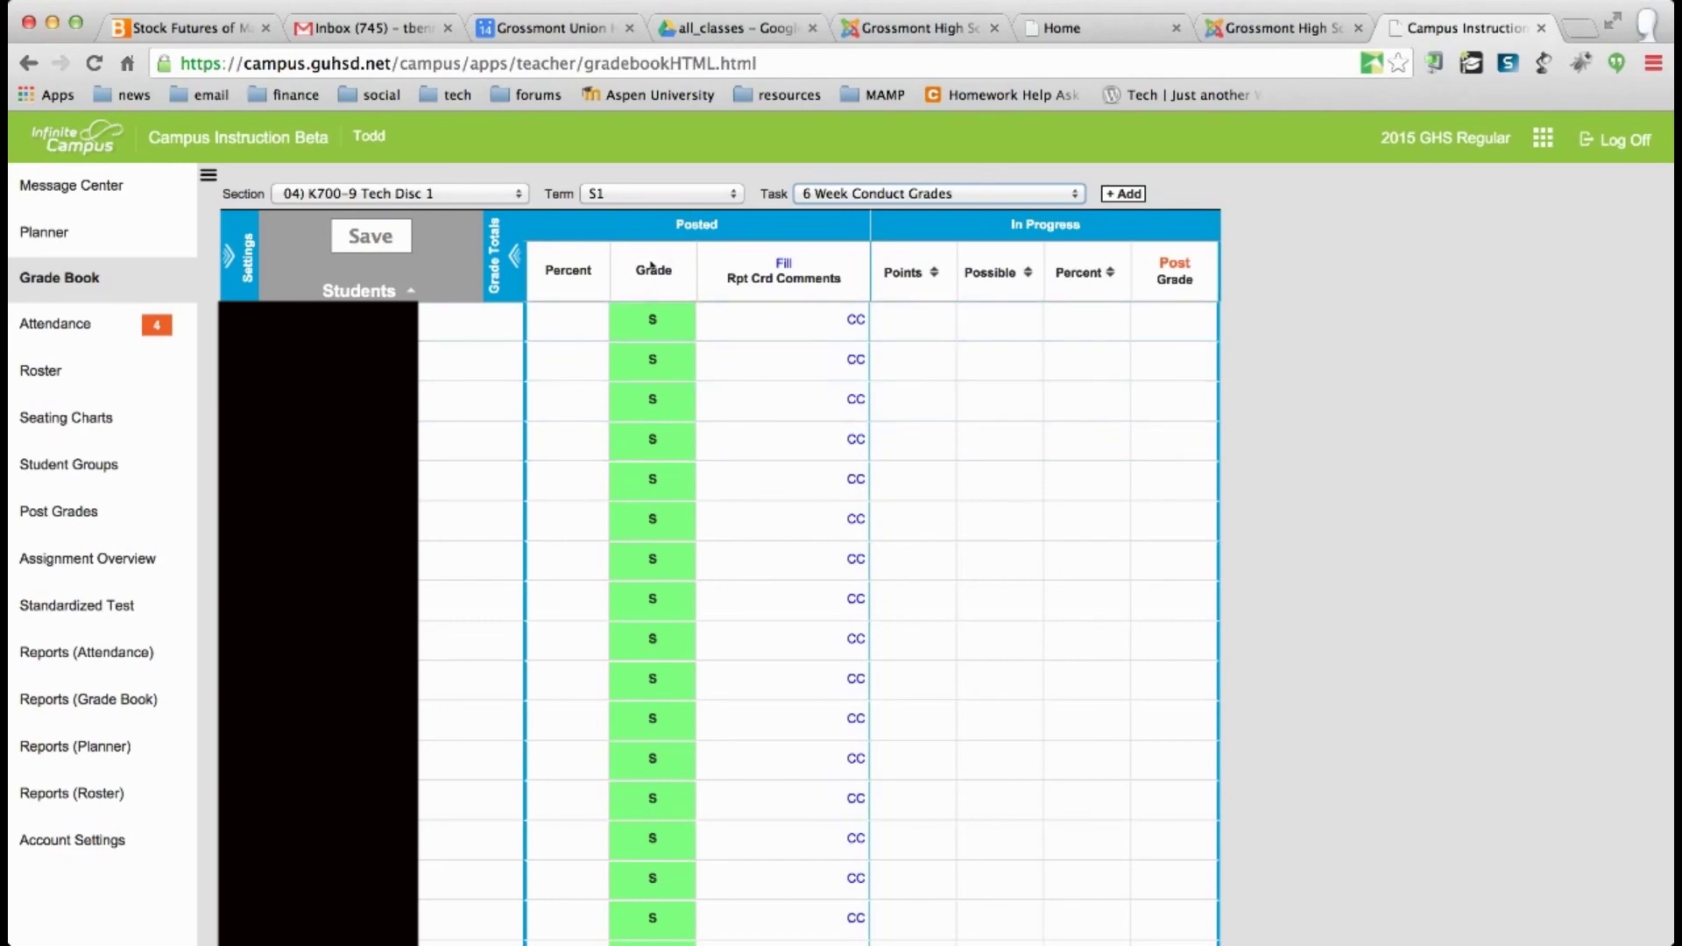
- Set the posted conduct grades of the first eight students to O, going down the list
{"action": "left_click", "coordinate": [652, 322]}
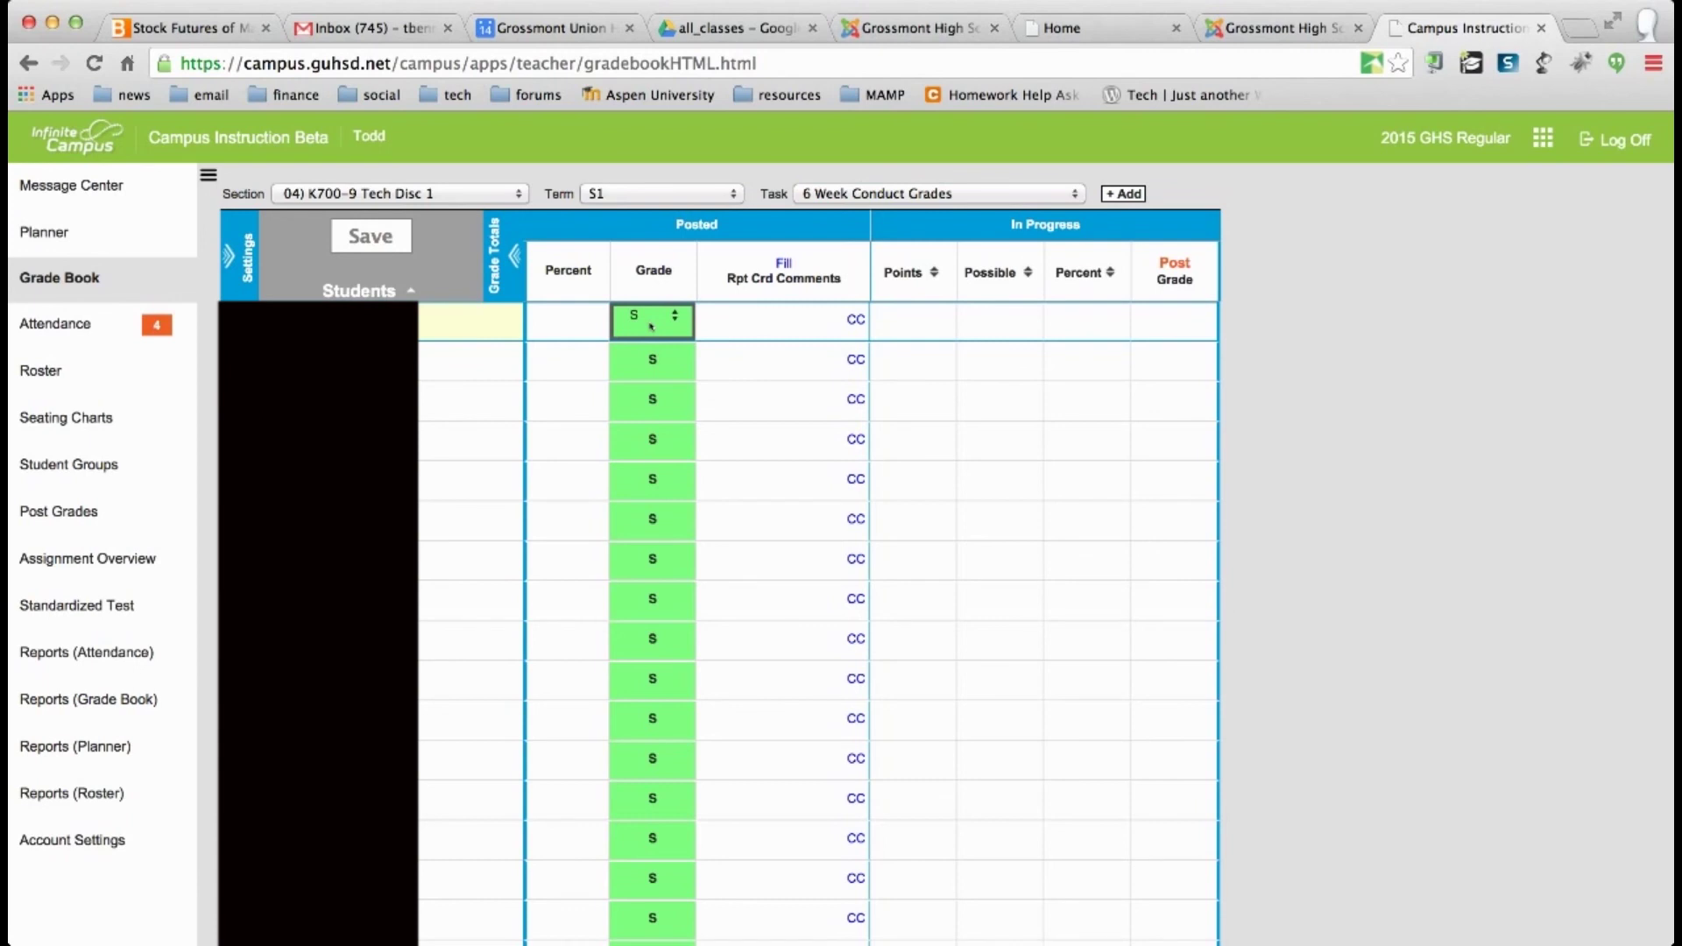
{"action": "key", "text": "Return"}
{"action": "key", "text": "o"}
{"action": "key", "text": "Return"}
{"action": "key", "text": "o"}
{"action": "key", "text": "Return"}
{"action": "key", "text": "o"}
{"action": "key", "text": "Return"}
{"action": "key", "text": "o"}
{"action": "key", "text": "Return"}
{"action": "key", "text": "o"}
{"action": "key", "text": "Return"}
{"action": "key", "text": "o"}
{"action": "key", "text": "Return"}
{"action": "key", "text": "o"}
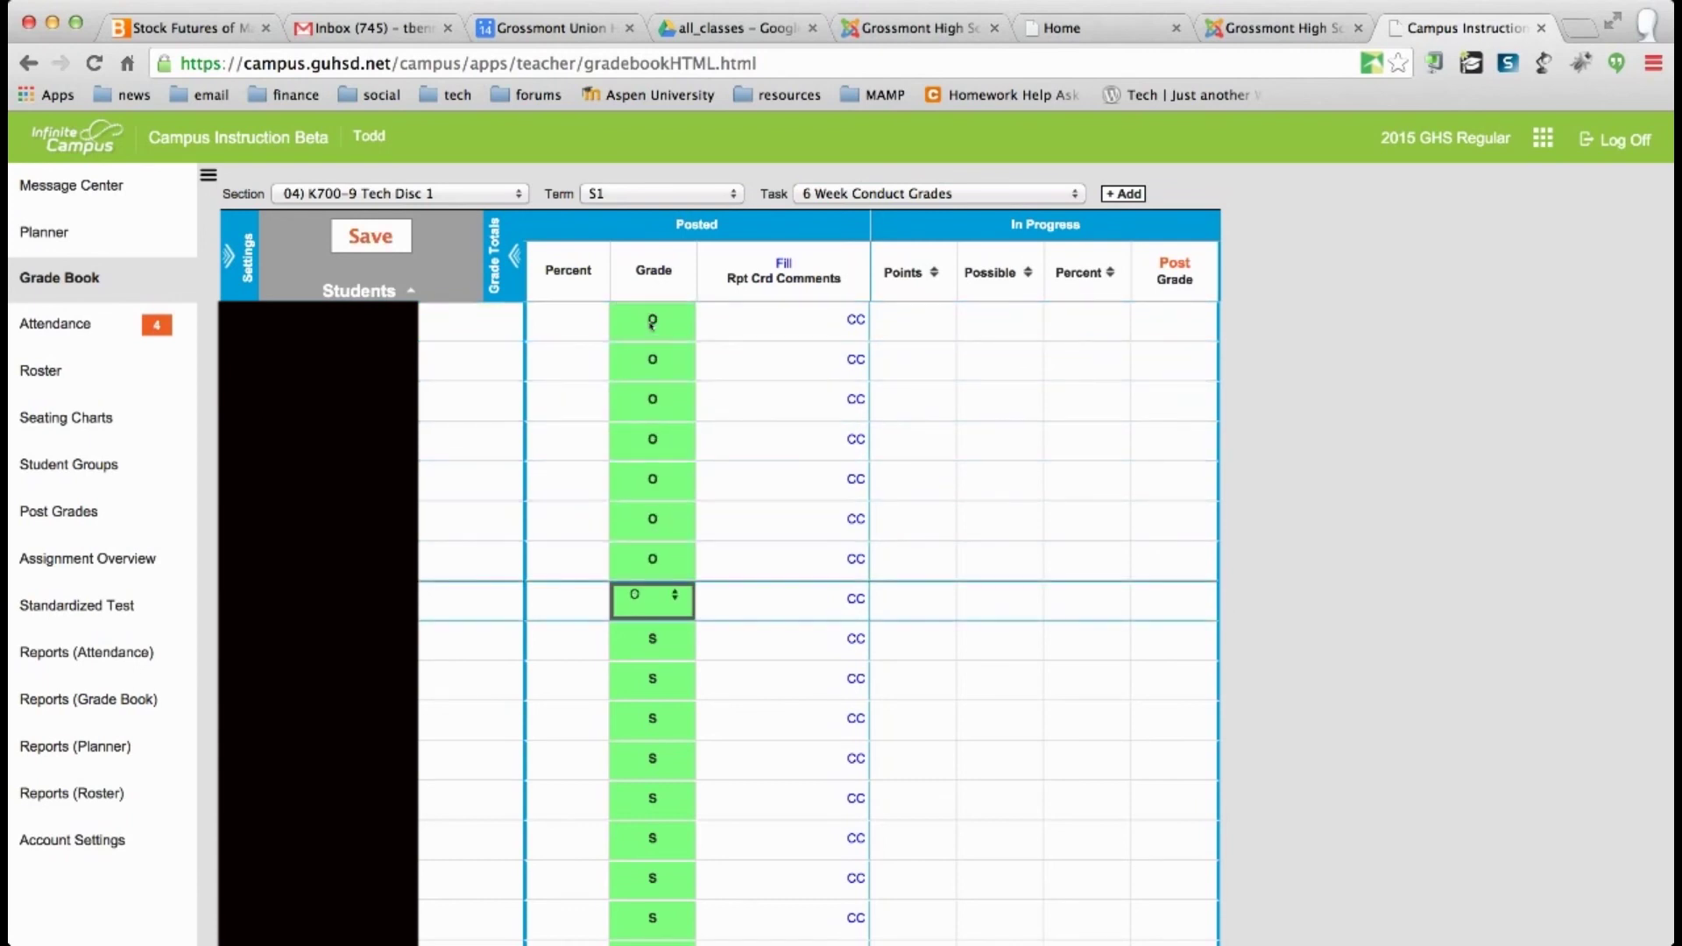
- Change the first eight students' posted conduct grades back to S and save the grade book
{"action": "key", "text": "Up"}
{"action": "key", "text": "s"}
{"action": "key", "text": "Up"}
{"action": "key", "text": "s"}
{"action": "key", "text": "Up"}
{"action": "key", "text": "s"}
{"action": "key", "text": "Up"}
{"action": "key", "text": "s"}
{"action": "key", "text": "Up"}
{"action": "key", "text": "s"}
{"action": "key", "text": "Up"}
{"action": "key", "text": "Up"}
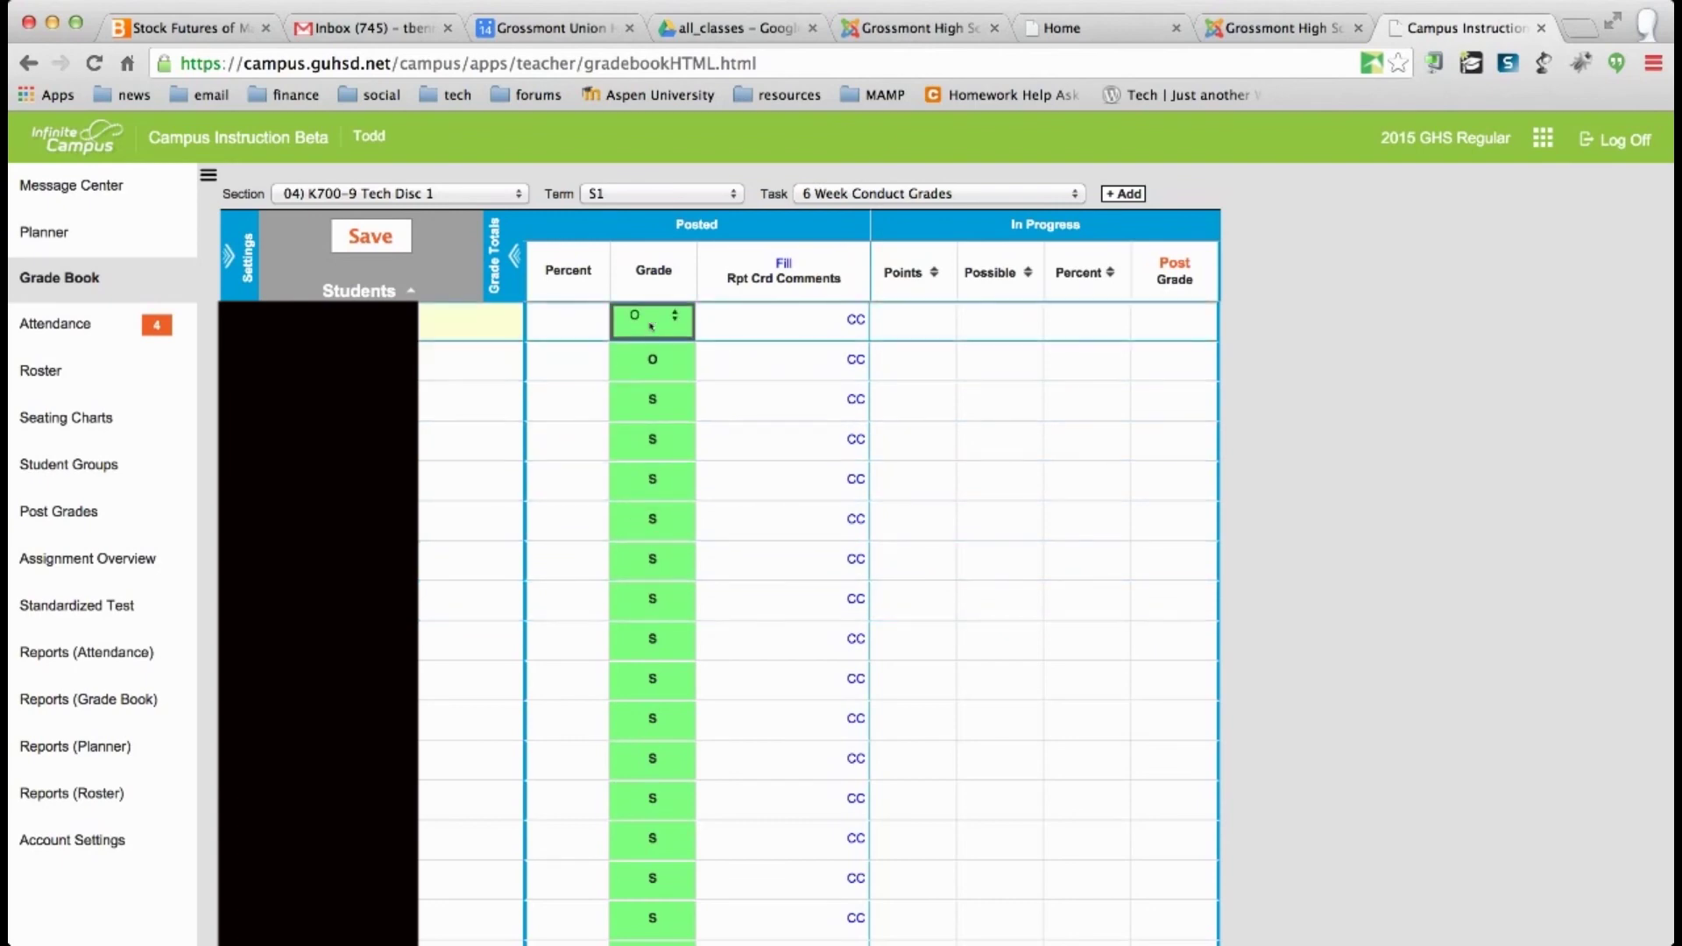
{"action": "key", "text": "Return"}
{"action": "key", "text": "s"}
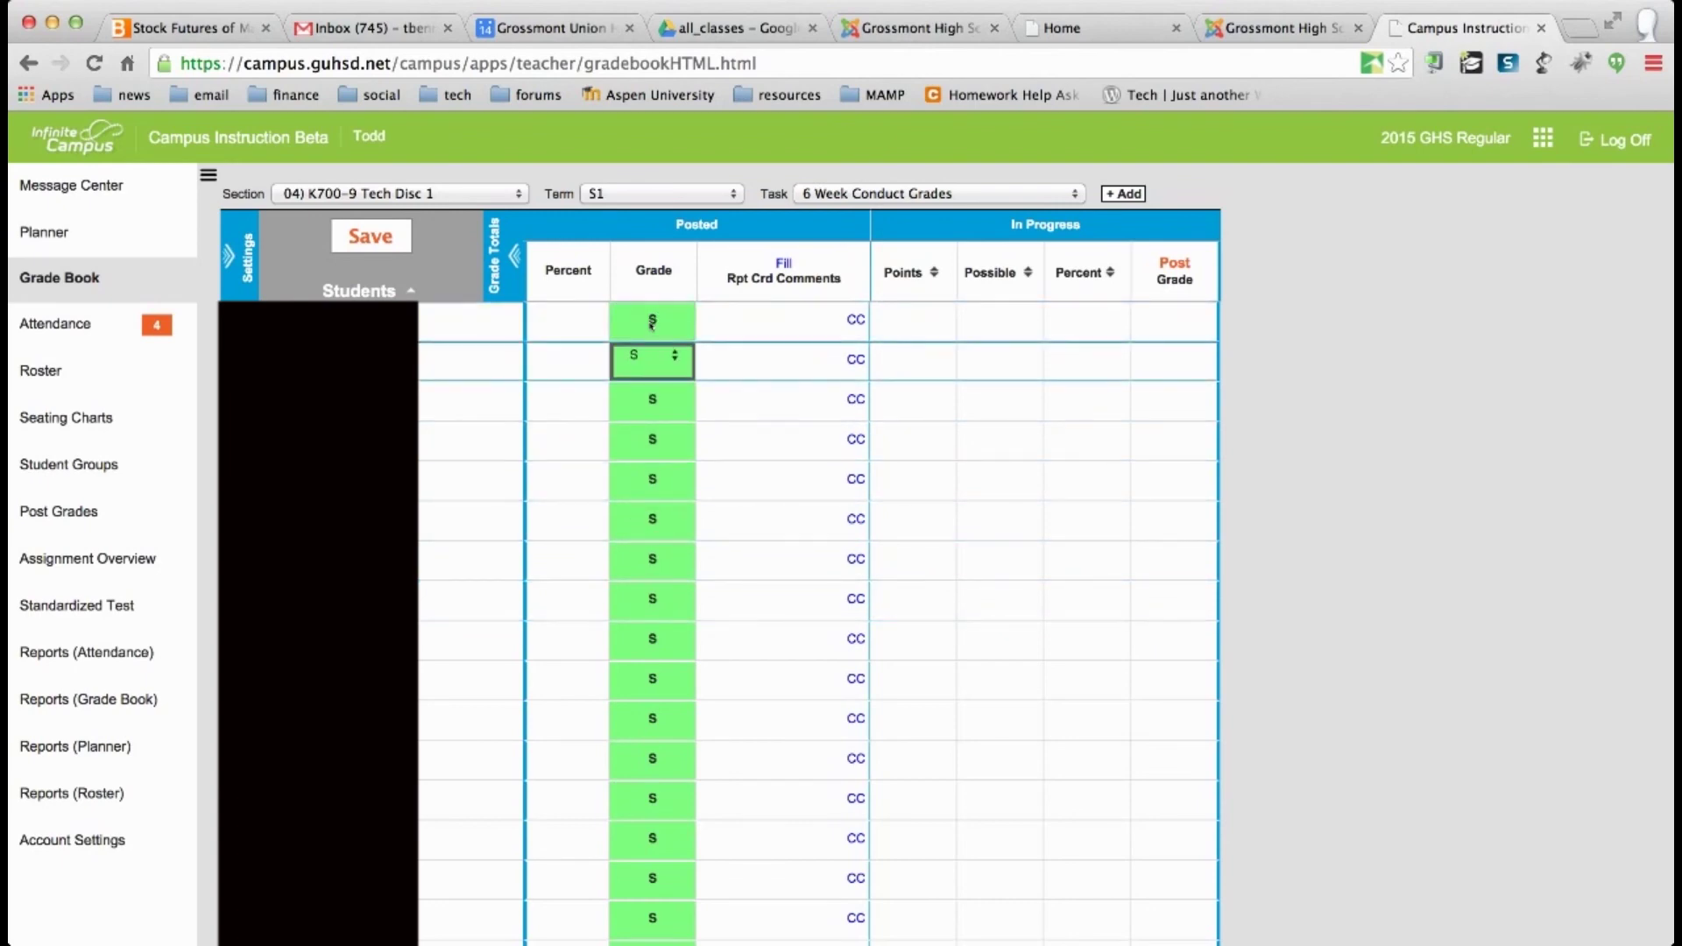
{"action": "left_click", "coordinate": [392, 237]}
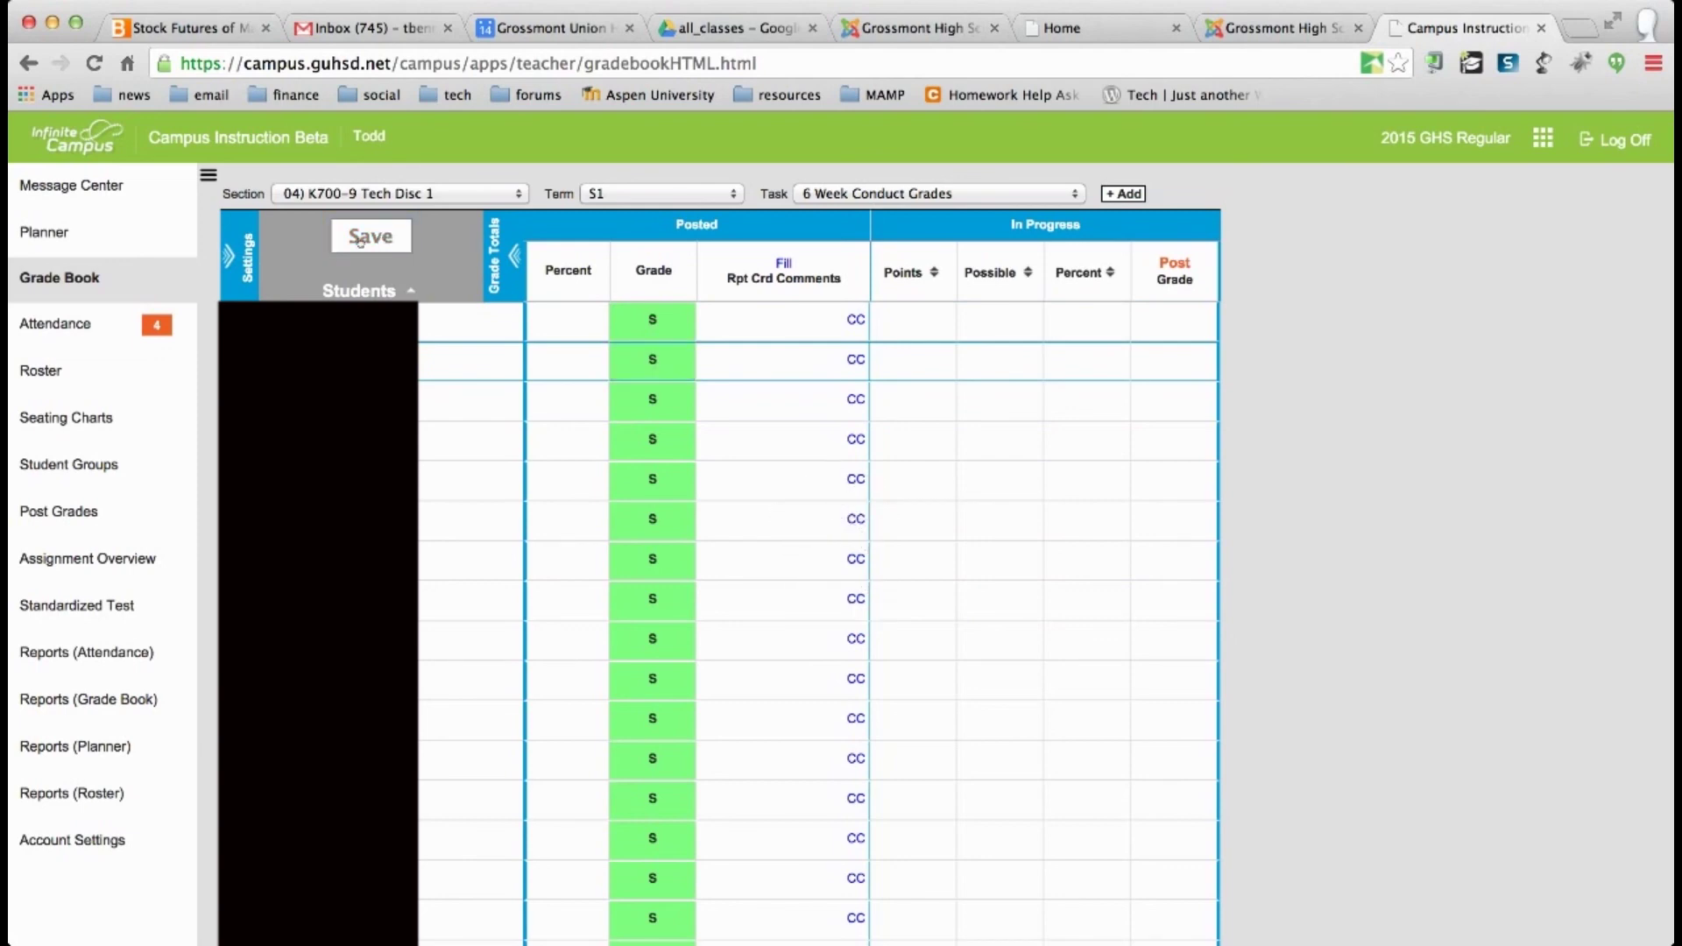
{"action": "key", "text": "super+shift+2"}
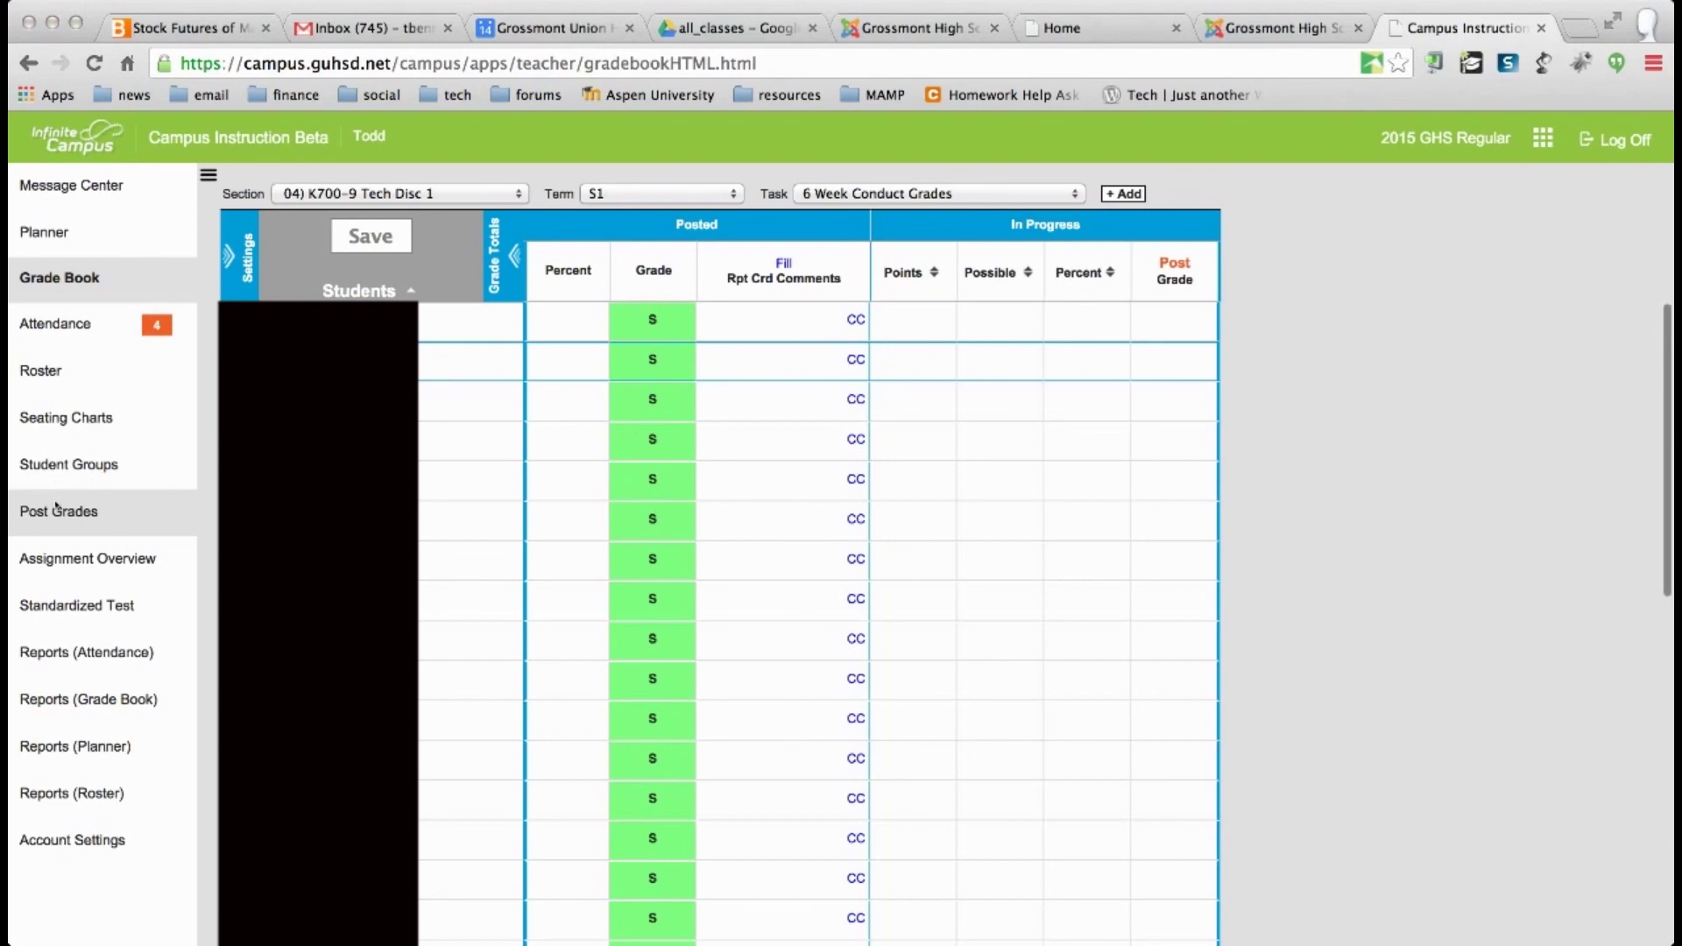
- On the Post Grades page, prepare a bulk fill of conduct grade S for all students and cancel it
{"action": "left_click", "coordinate": [58, 511]}
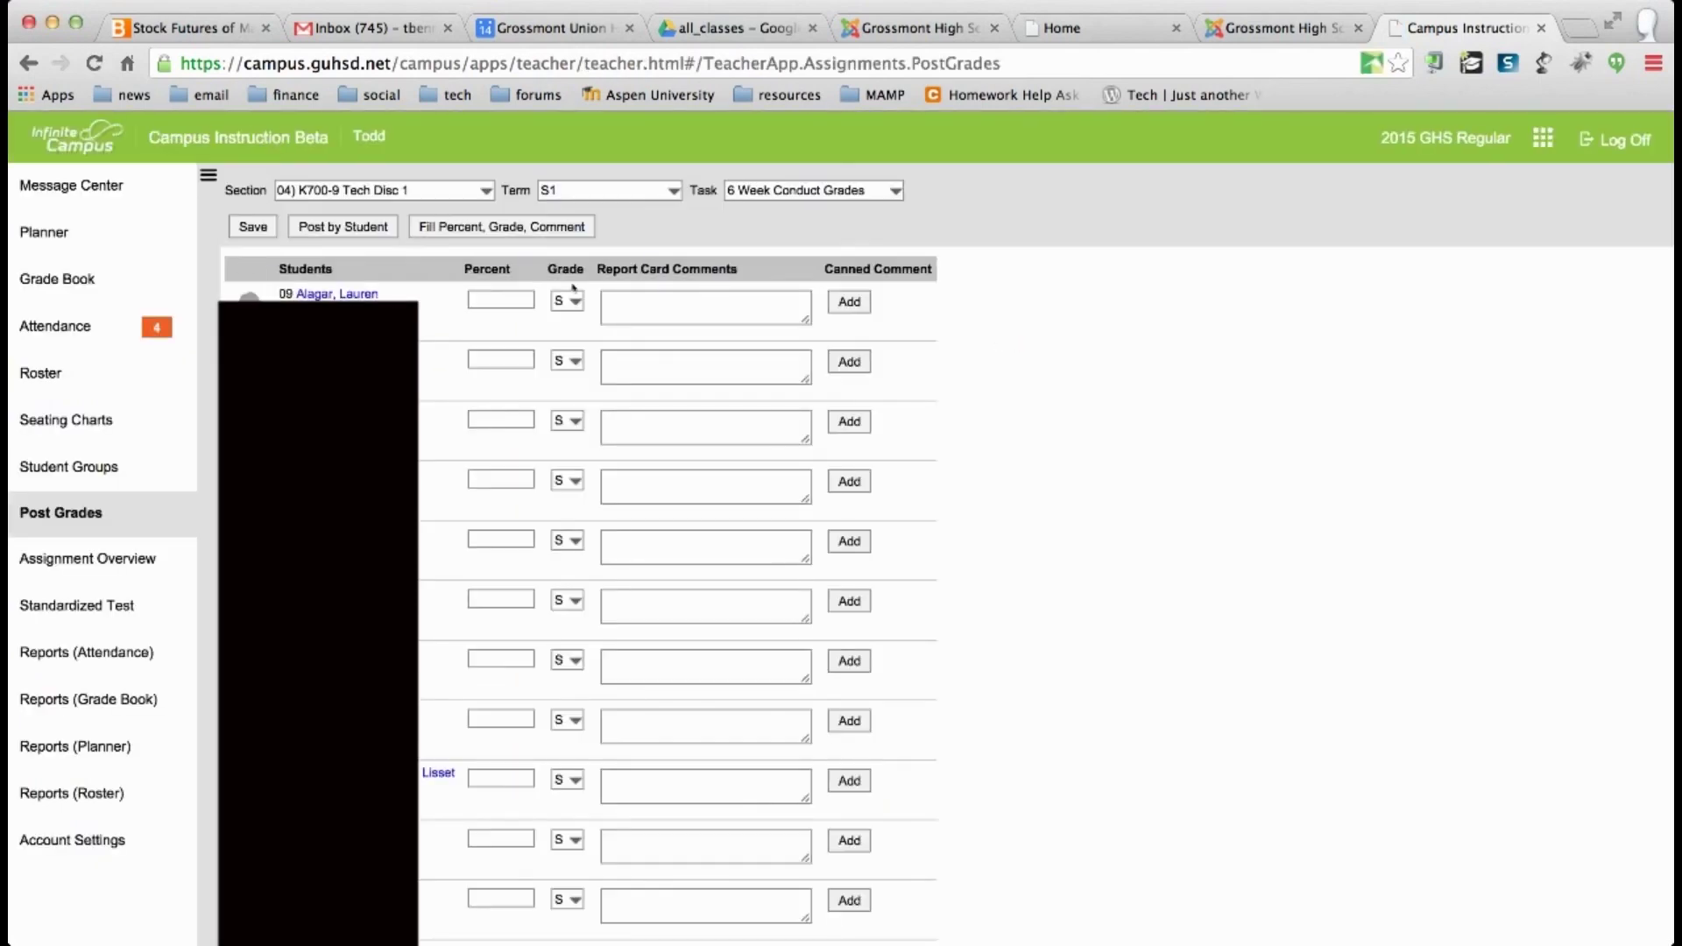
{"action": "left_click", "coordinate": [535, 230]}
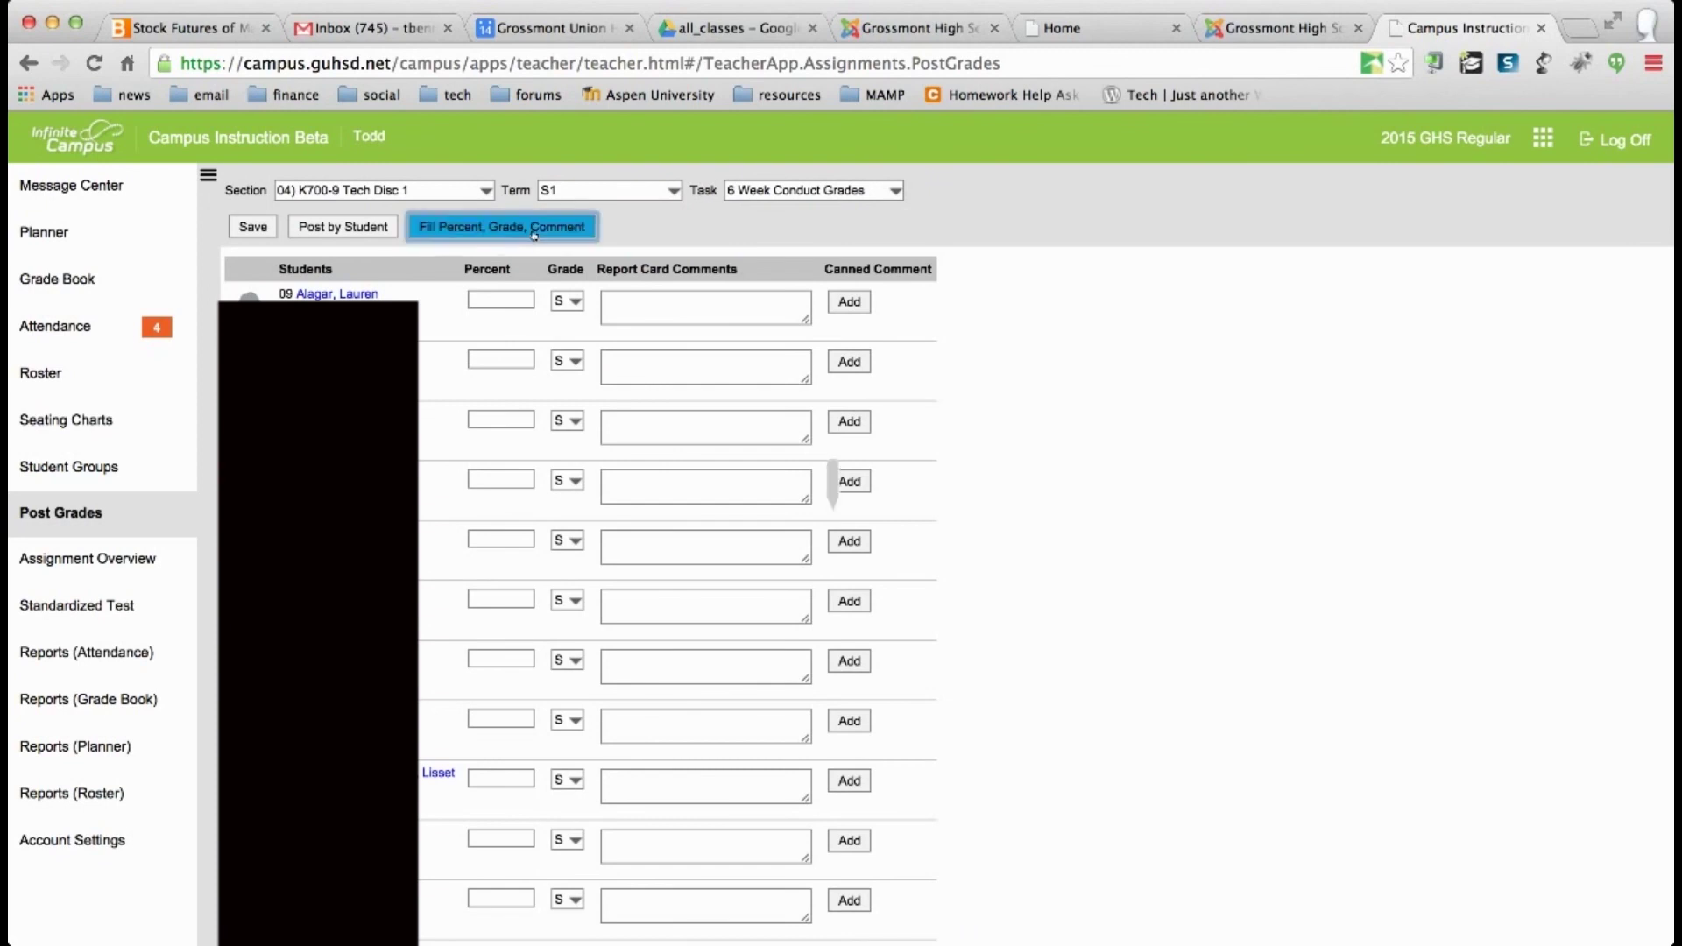
{"action": "left_click", "coordinate": [542, 345]}
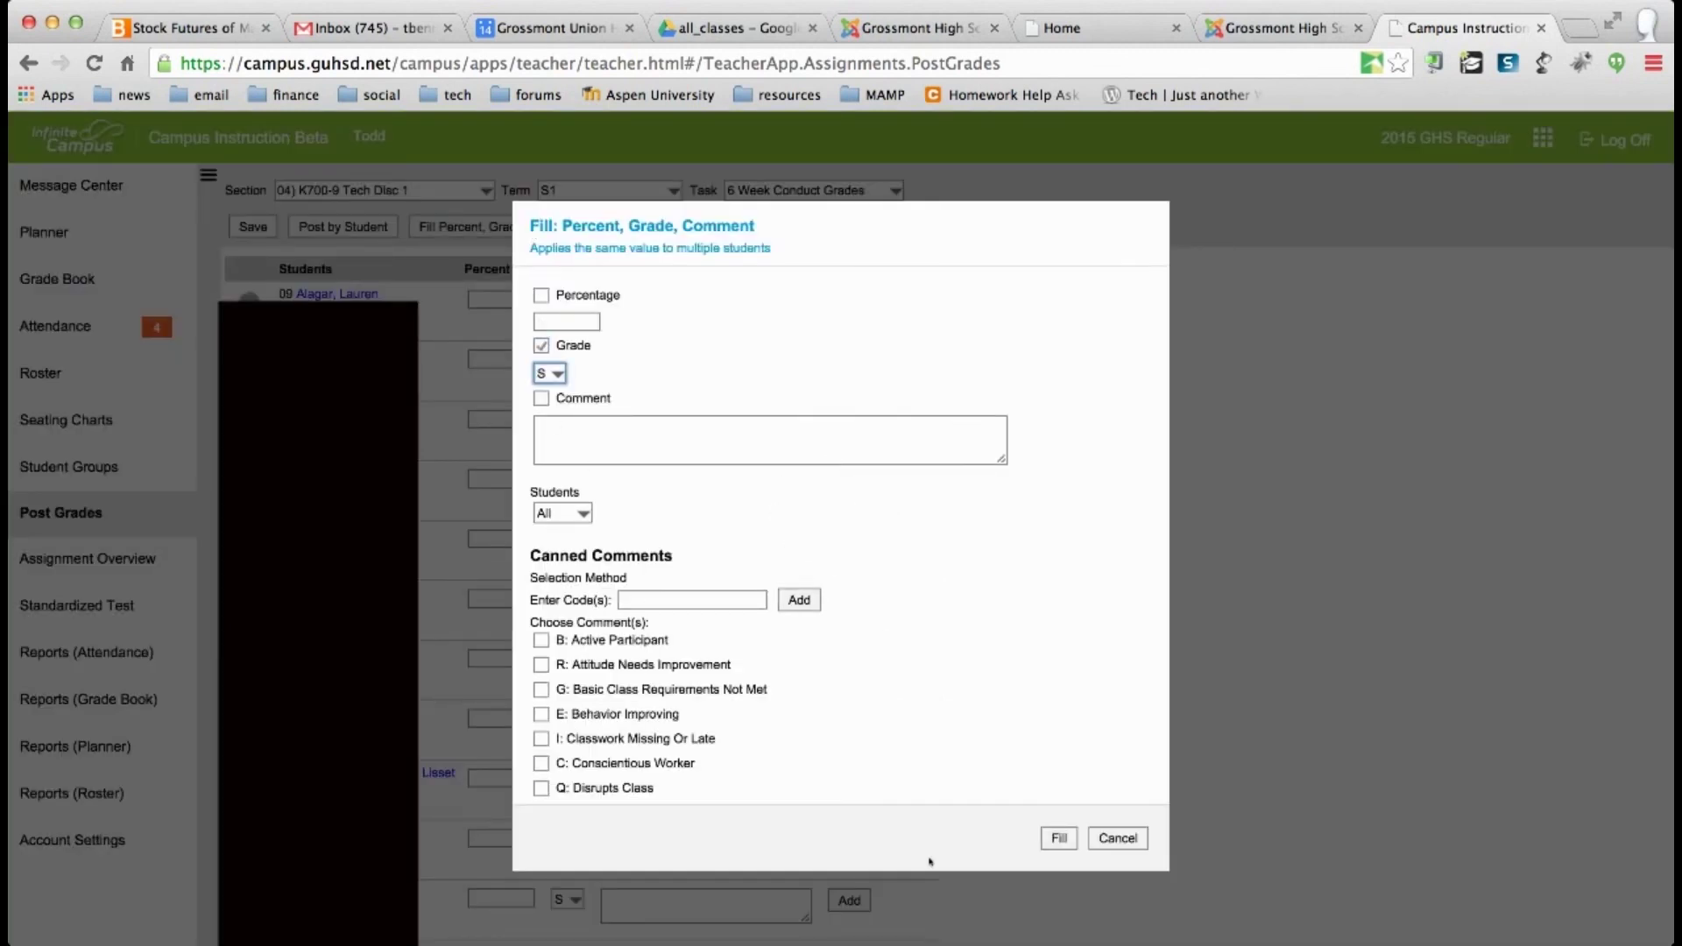
{"action": "left_click", "coordinate": [1133, 843]}
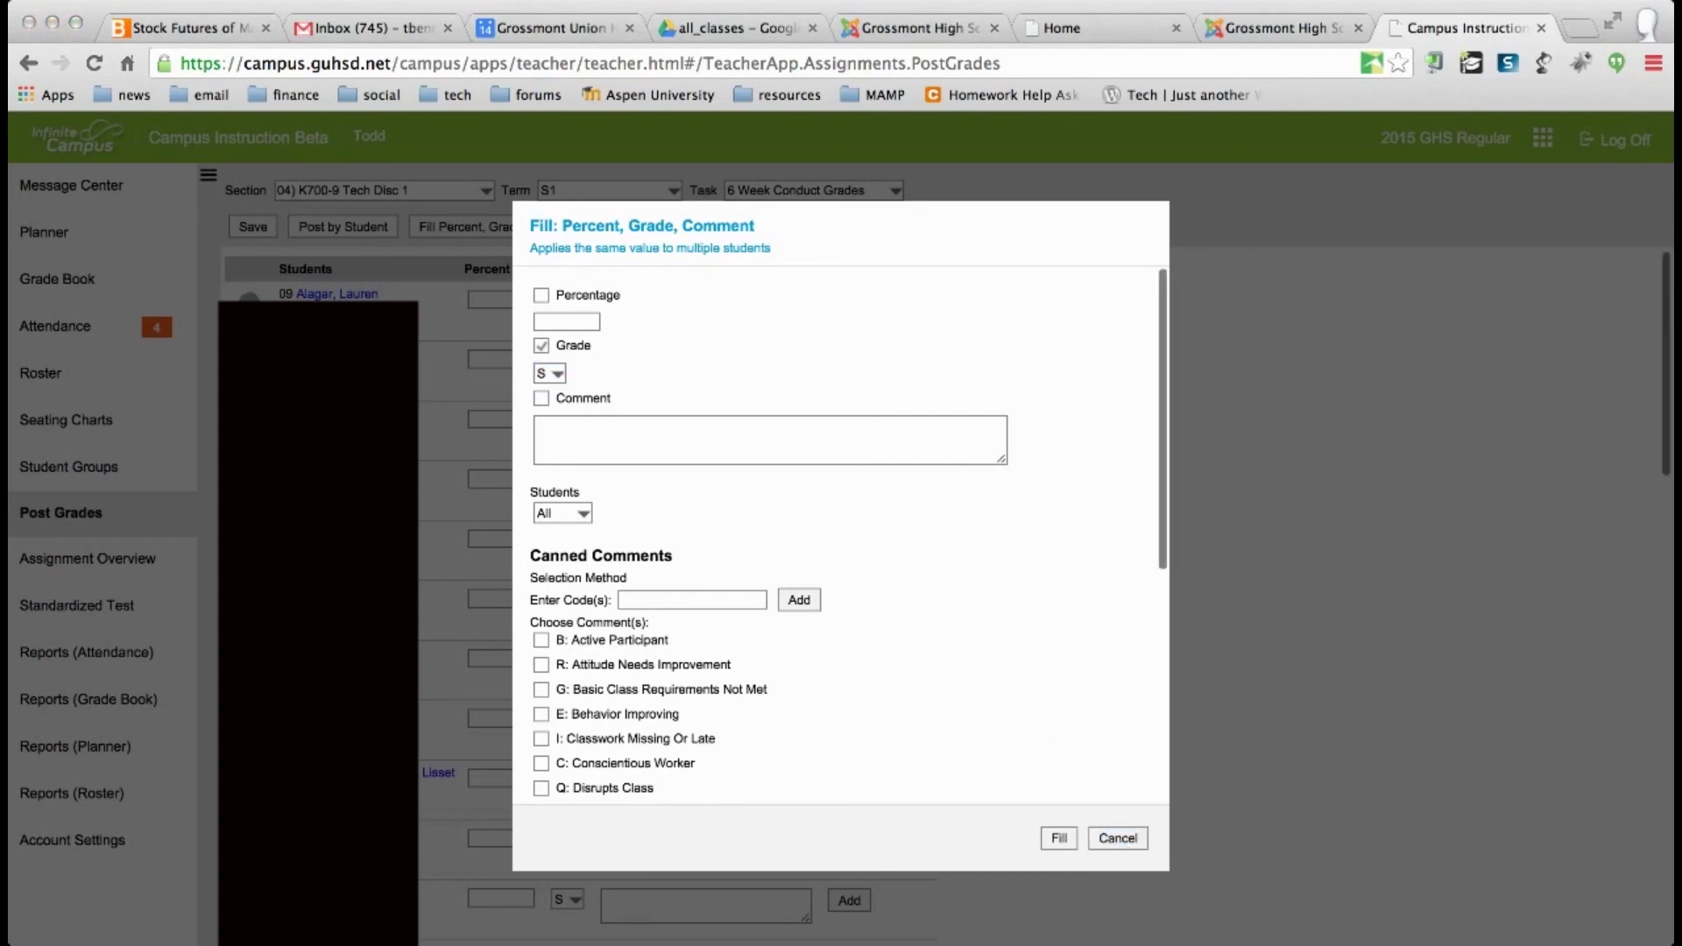